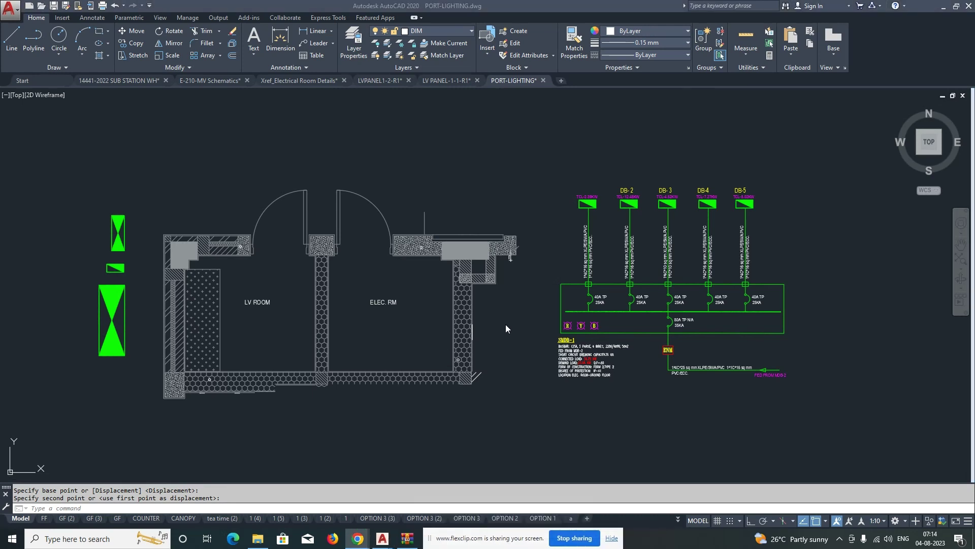
Step: Examine the SMDB-1 panel schematic, including its breakers and the busbar and load data notes beneath it
middle_drag(703, 282, 676, 274)
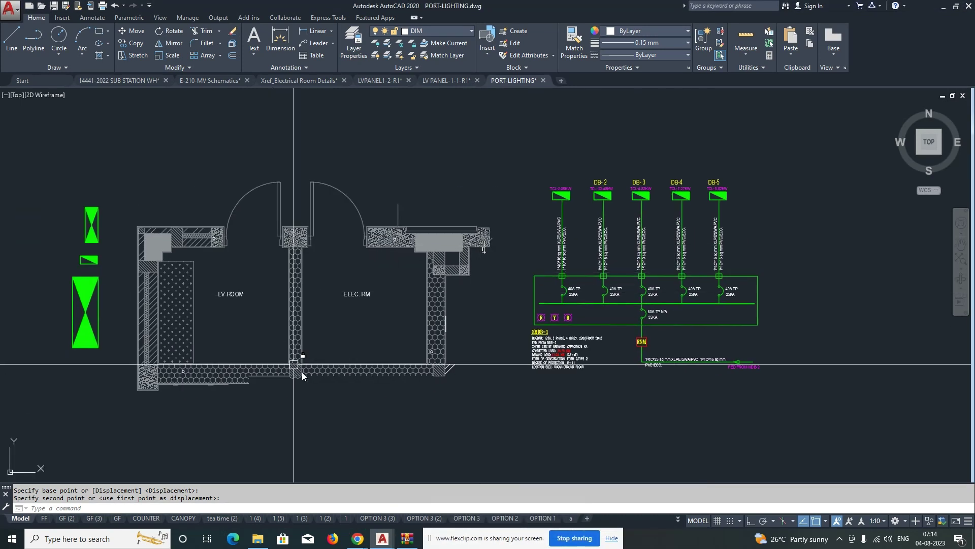
middle_drag(659, 310, 519, 272)
scroll(520, 309, up, 3)
mouse_move(522, 324)
middle_down()
mouse_move(520, 404)
mouse_move(521, 366)
middle_up()
middle_drag(395, 338, 394, 324)
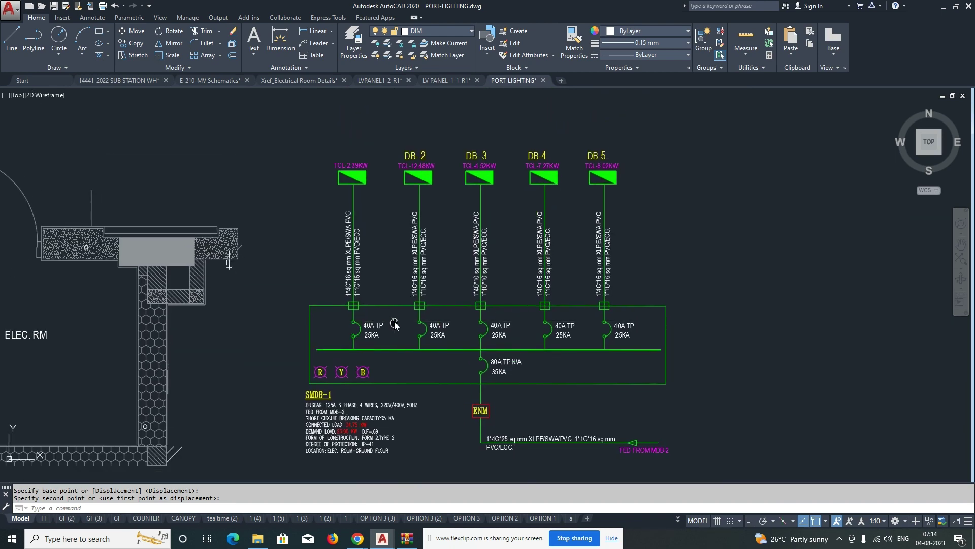
scroll(365, 188, up, 2)
scroll(374, 201, down, 2)
middle_drag(322, 414, 325, 332)
scroll(325, 335, up, 2)
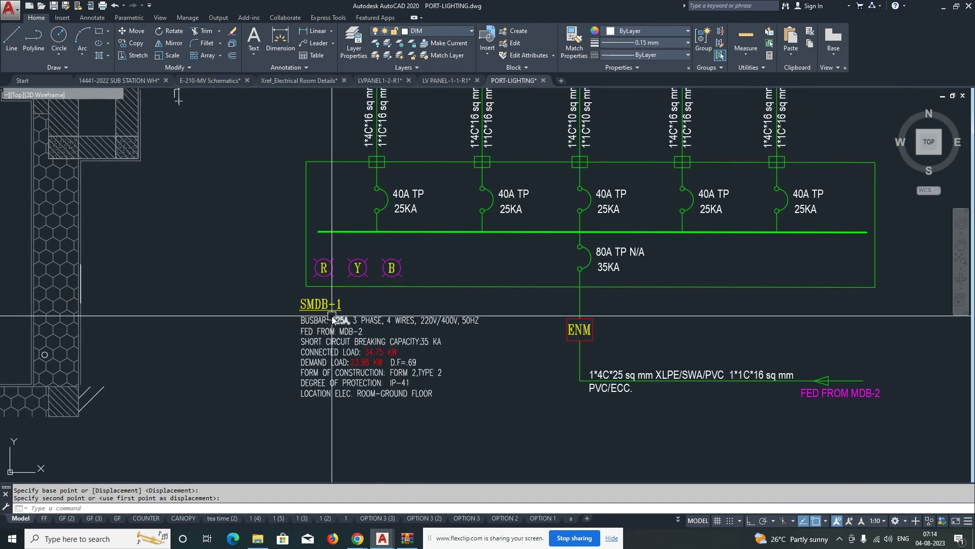
key(Escape)
click(348, 162)
click(352, 287)
click(411, 300)
key(Escape)
key(Escape)
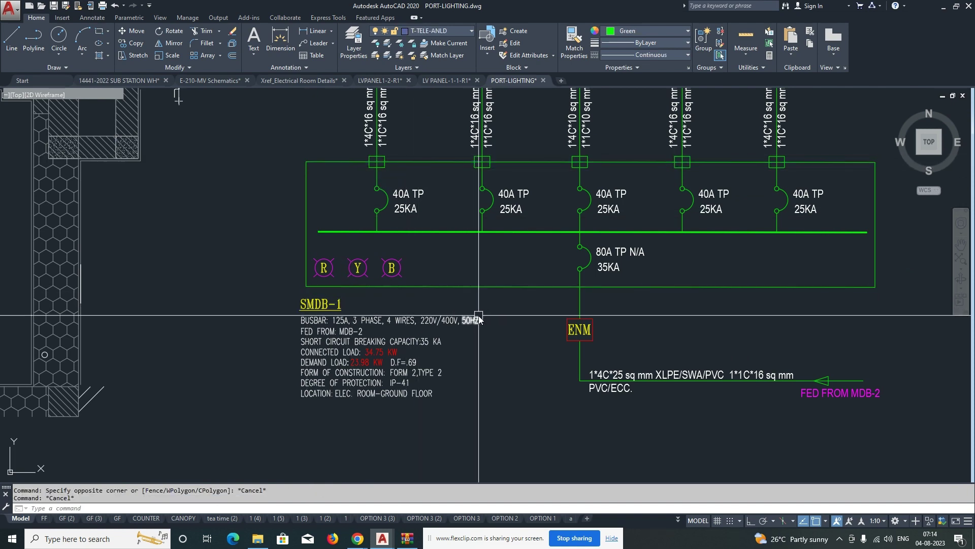
Step: Examine the outgoing feeder cable sizes and the incoming supply line of SMDB-1
middle_drag(478, 322, 418, 387)
mouse_move(394, 268)
middle_down()
mouse_move(411, 349)
mouse_move(402, 339)
mouse_move(405, 311)
mouse_move(401, 368)
middle_up()
scroll(355, 359, down, 2)
scroll(364, 354, up, 4)
middle_drag(529, 369, 392, 359)
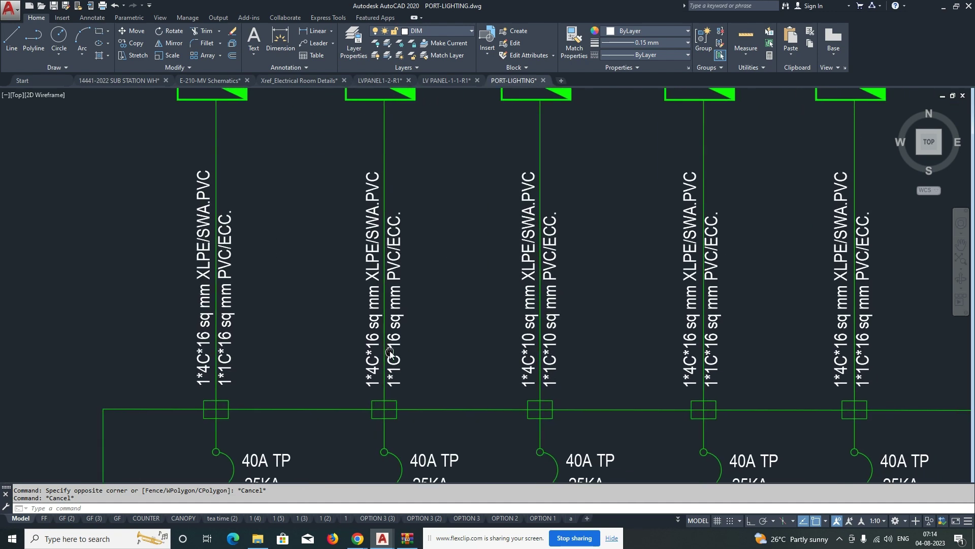
mouse_move(486, 352)
middle_down()
mouse_move(342, 361)
mouse_move(498, 389)
mouse_move(498, 455)
middle_up()
scroll(502, 285, down, 4)
middle_drag(457, 325, 459, 257)
middle_drag(460, 305, 461, 279)
scroll(606, 380, up, 6)
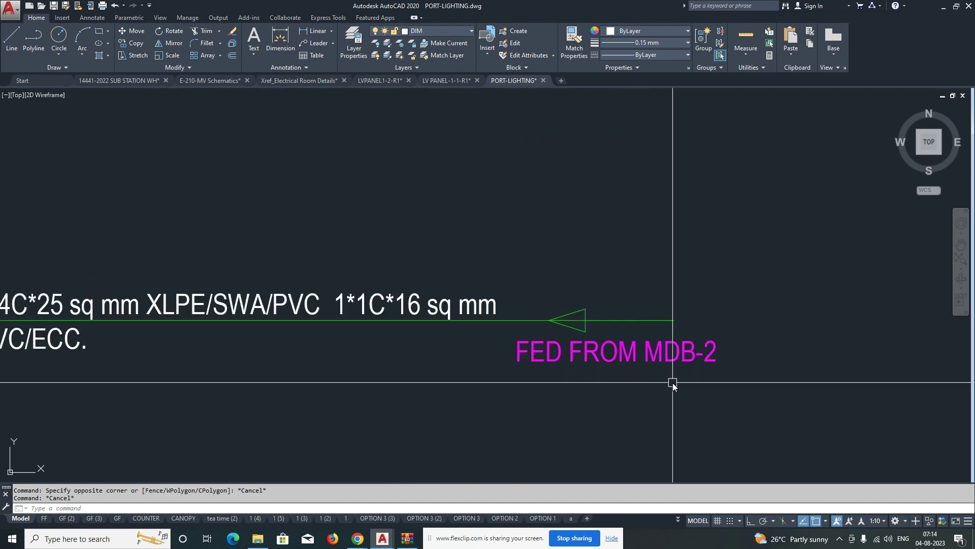
click(636, 362)
scroll(650, 375, down, 6)
click(691, 328)
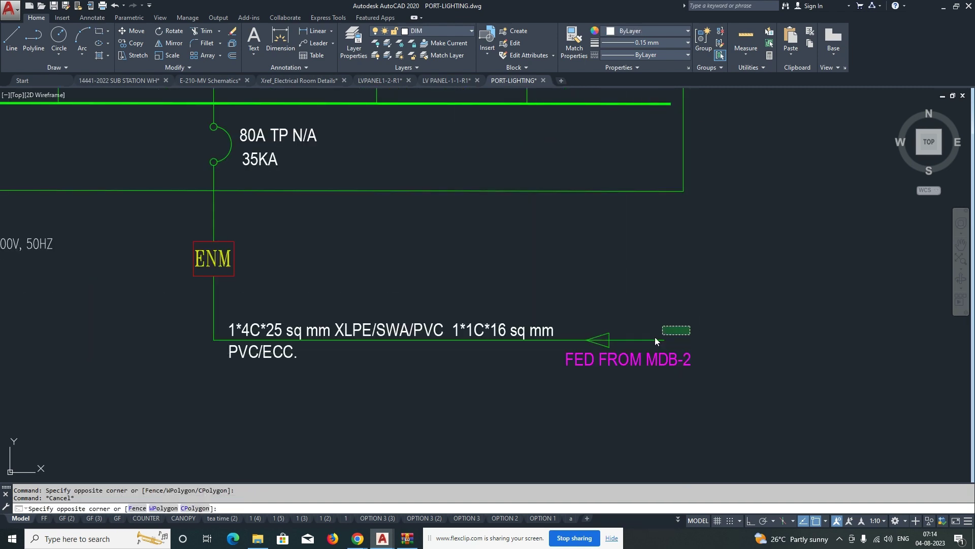
key(Escape)
scroll(345, 246, up, 2)
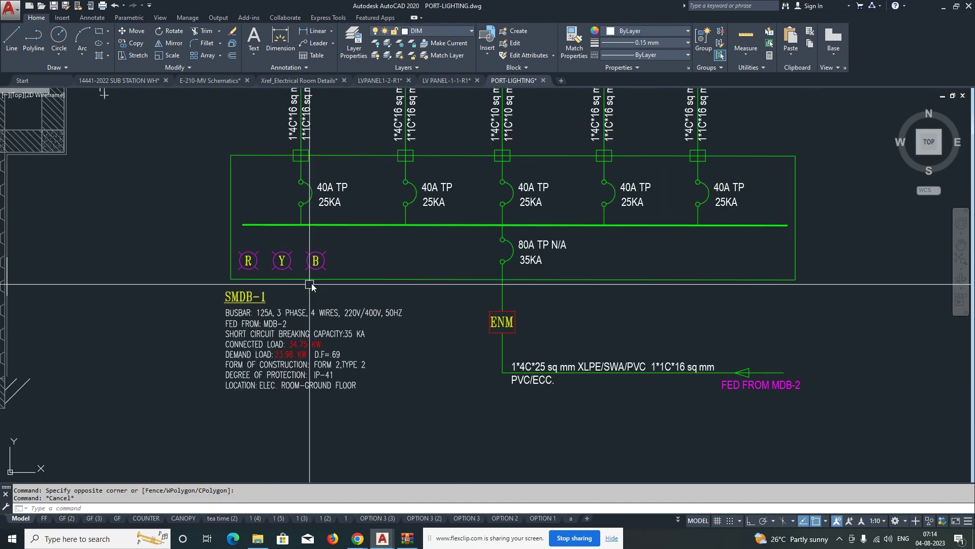
Step: Review the connected loads of the distribution boards and the LV ROOM and ELEC. RM floor plan
middle_drag(345, 246, 362, 389)
middle_drag(371, 285, 372, 333)
middle_drag(366, 227, 363, 264)
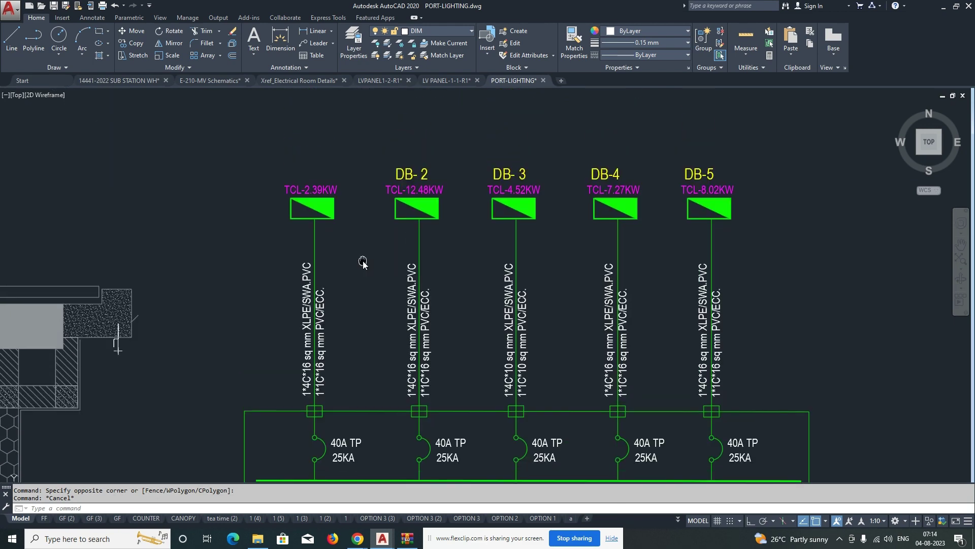
mouse_move(378, 314)
middle_down()
mouse_move(380, 276)
mouse_move(394, 283)
middle_up()
middle_drag(638, 188, 638, 251)
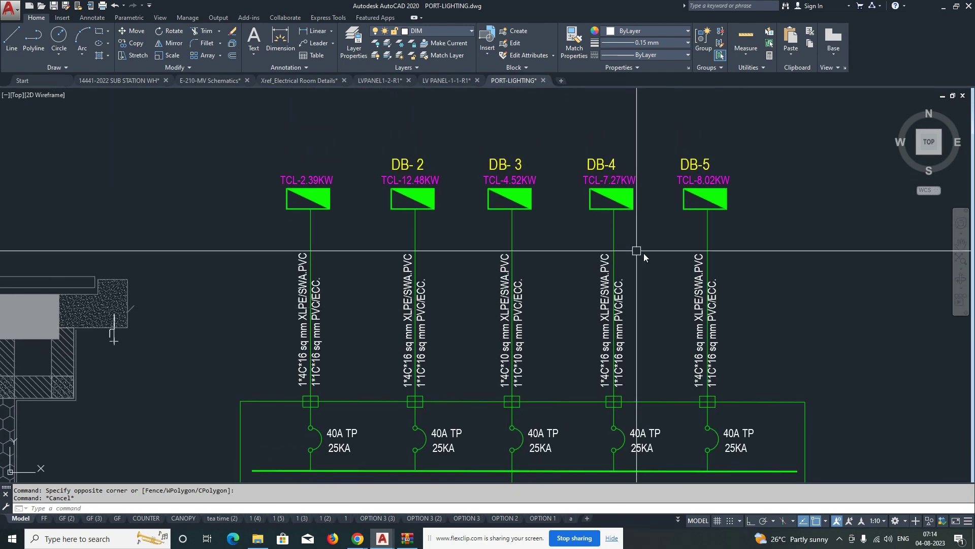
scroll(651, 257, down, 3)
middle_drag(542, 275, 595, 242)
middle_drag(445, 303, 497, 278)
scroll(396, 292, up, 2)
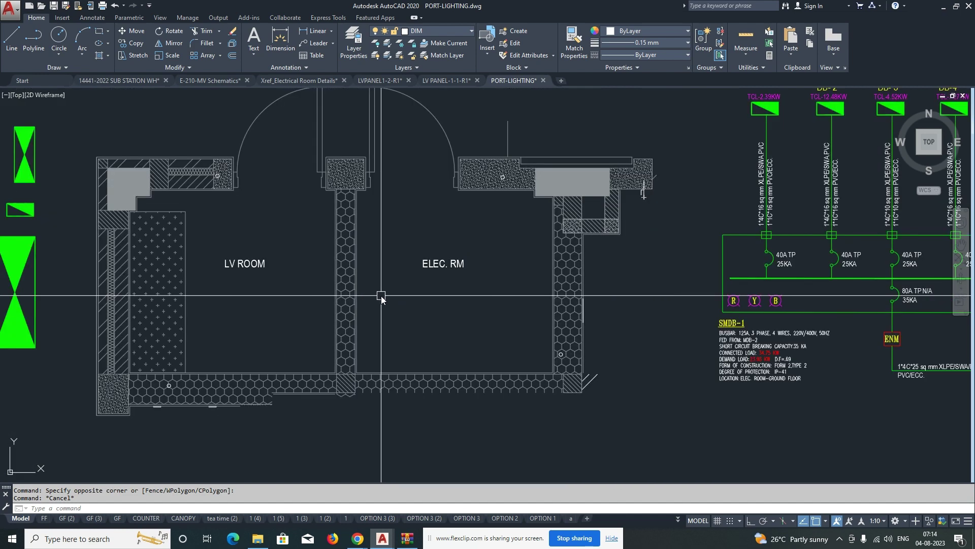
scroll(384, 296, down, 2)
drag(589, 299, 473, 301)
scroll(547, 284, up, 2)
mouse_move(537, 290)
middle_down()
mouse_move(531, 335)
mouse_move(602, 300)
middle_up()
scroll(628, 293, down, 2)
middle_drag(421, 304, 454, 281)
key(Escape)
Step: Move the largest green panel symbol into the LV ROOM, placing its side midpoint against the room's left wall
scroll(218, 295, up, 2)
text(m)
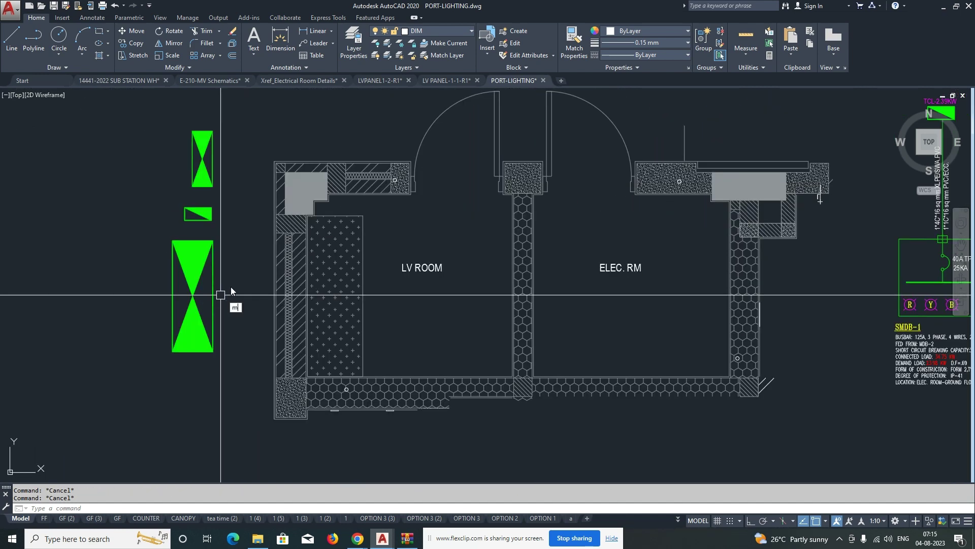
key(space)
click(220, 295)
click(186, 294)
key(space)
click(172, 296)
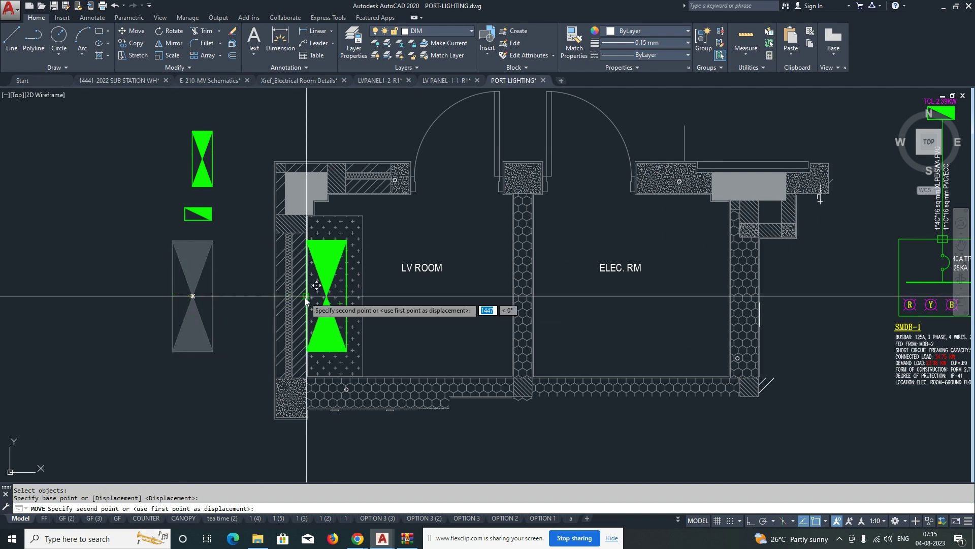
click(306, 300)
key(Escape)
key(Escape)
Step: Copy the DB-2 label from the single-line diagram into the LV ROOM beside the large panel symbol
text(co)
key(Return)
scroll(406, 296, down, 3)
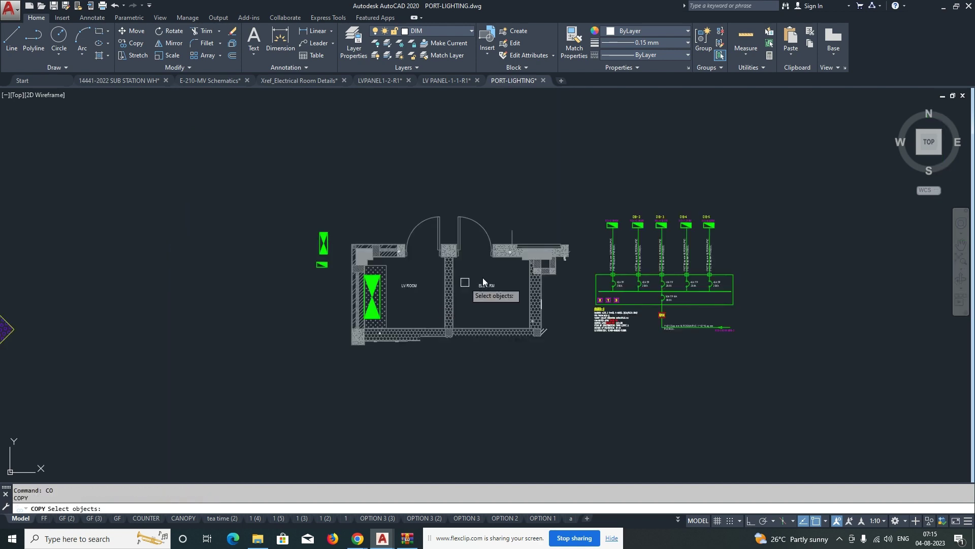
scroll(483, 277, up, 3)
scroll(578, 221, down, 4)
scroll(319, 298, up, 8)
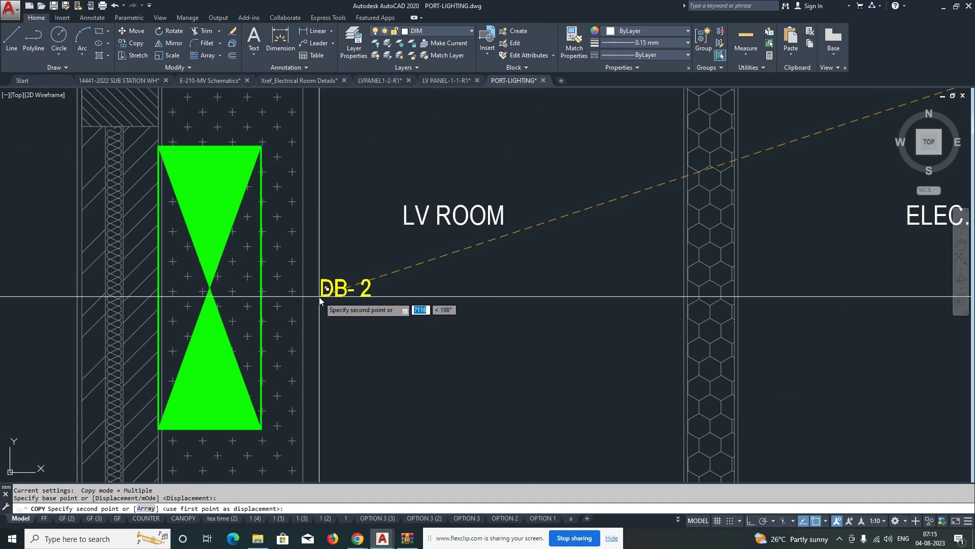
click(320, 296)
key(Escape)
Step: Change the copied label in the LV ROOM to read MDB
double_click(338, 290)
text(md)
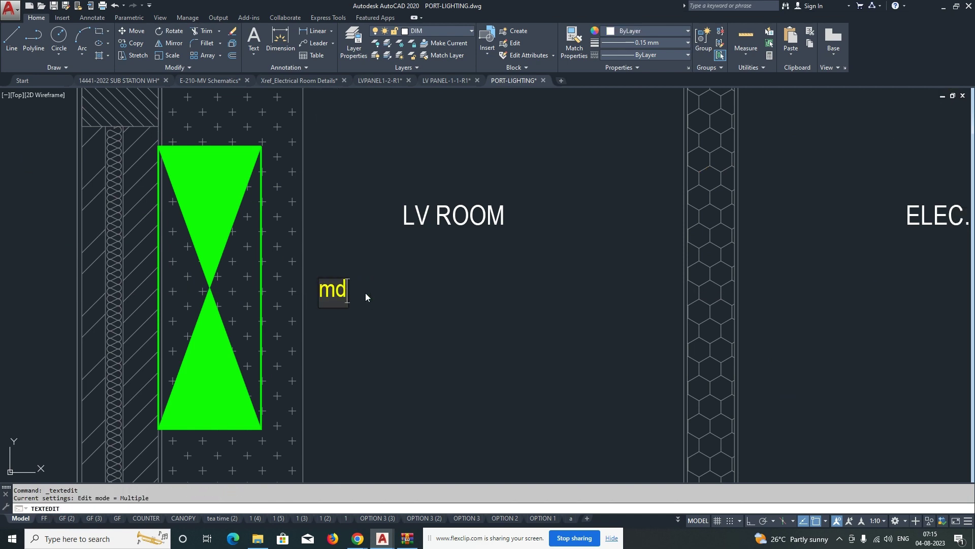
key(BackSpace)
key(BackSpace)
text(MDB)
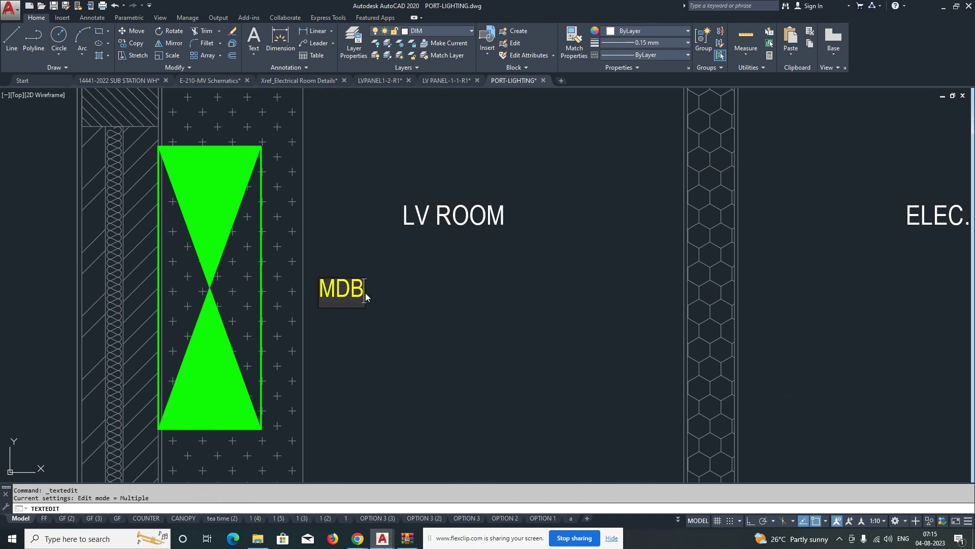
click(474, 305)
scroll(828, 365, down, 3)
scroll(783, 337, up, 5)
key(Escape)
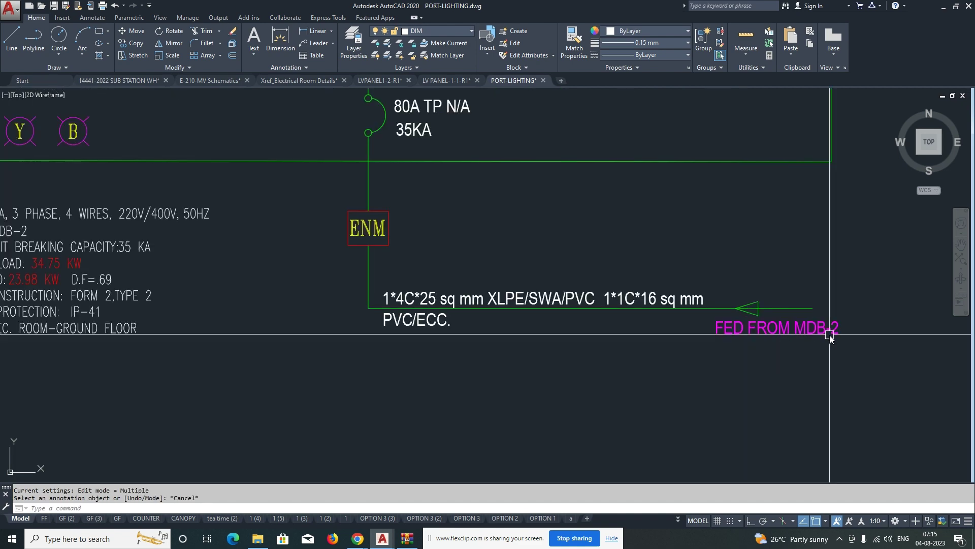
Step: Edit the incoming supply note on the single-line diagram to read FED FROM MDB-1
double_click(830, 333)
drag(794, 332, 839, 334)
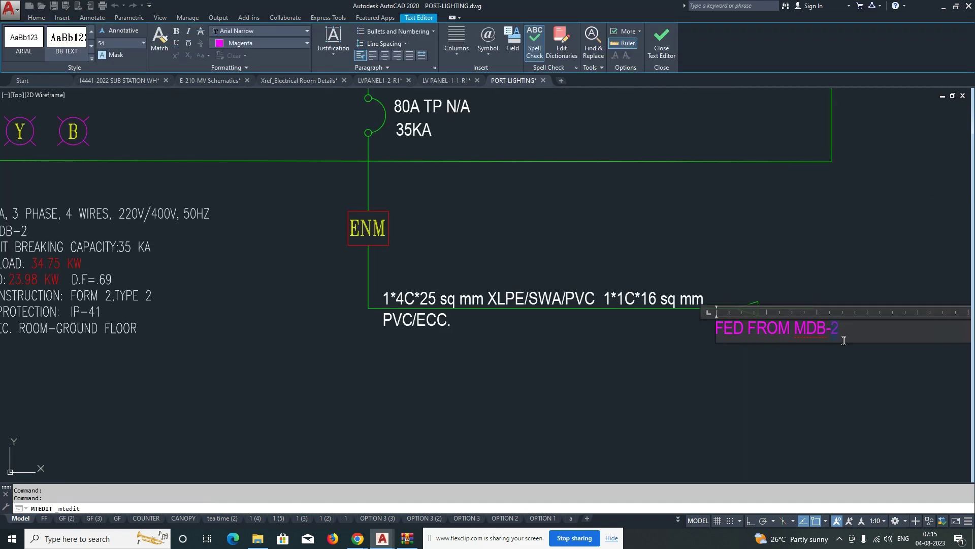
text(1)
click(881, 387)
key(Escape)
key(Escape)
Step: Change the LV ROOM panel label to MDB-1 and move it close to the panel symbol's right edge
scroll(797, 379, down, 4)
middle_drag(496, 337, 865, 349)
scroll(335, 289, up, 2)
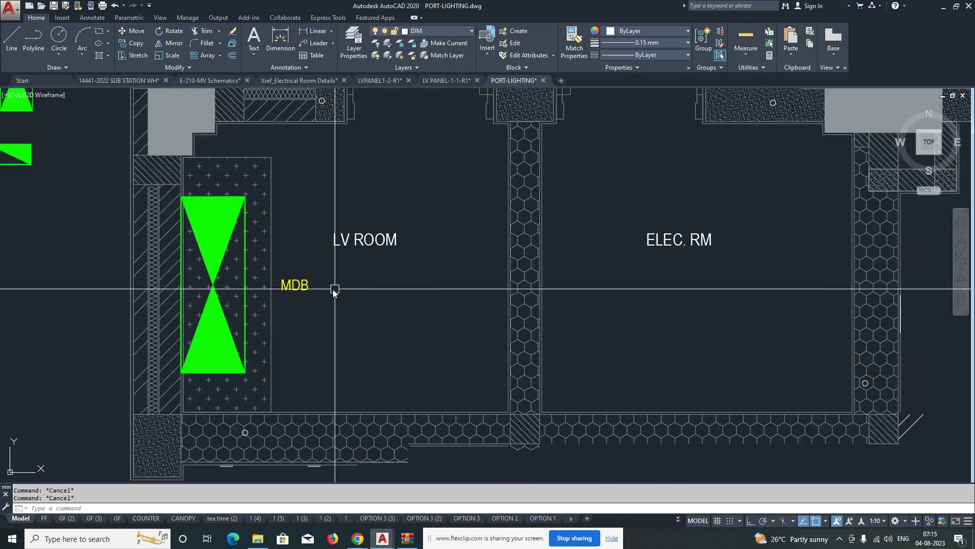
scroll(300, 291, up, 2)
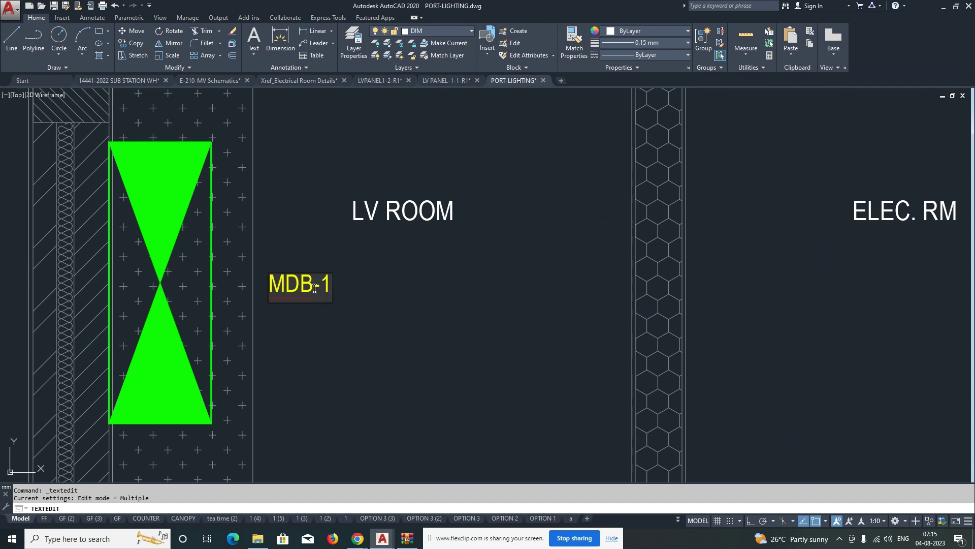
key(Escape)
key(space)
click(428, 342)
click(377, 339)
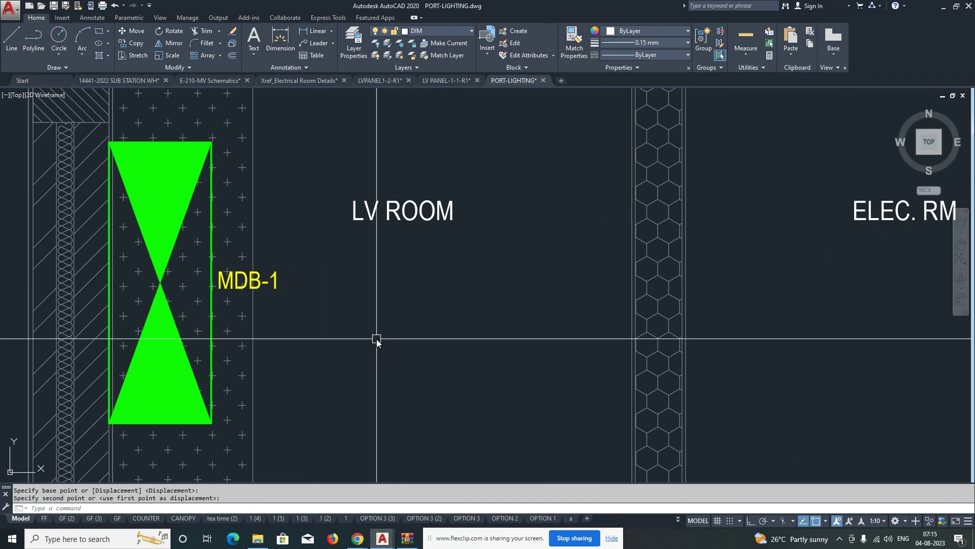
Step: Move the smaller crossed green panel symbol from outside the plan into the ELEC. RM against its left wall
scroll(376, 340, down, 6)
middle_drag(377, 340, 340, 335)
scroll(201, 243, up, 2)
text(m)
key(space)
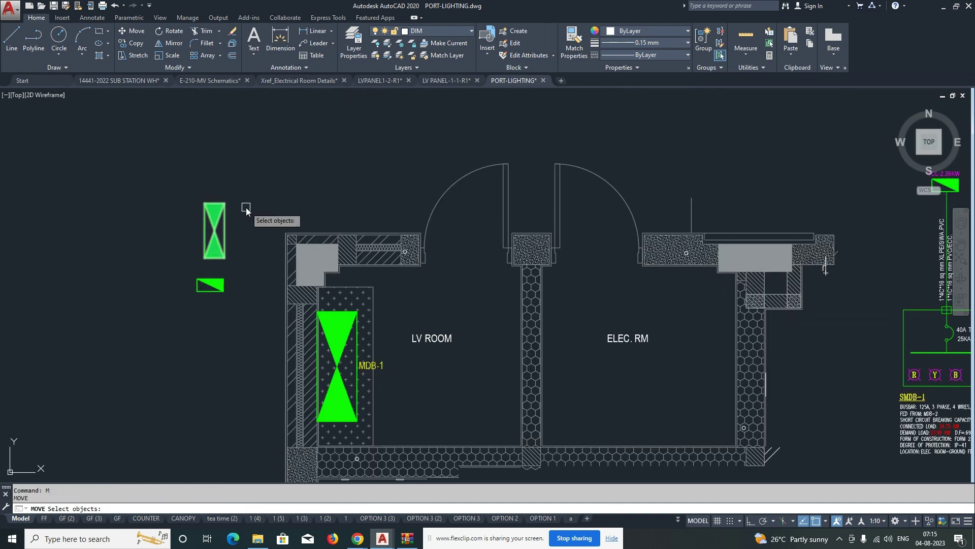
click(246, 208)
click(214, 227)
key(space)
click(205, 231)
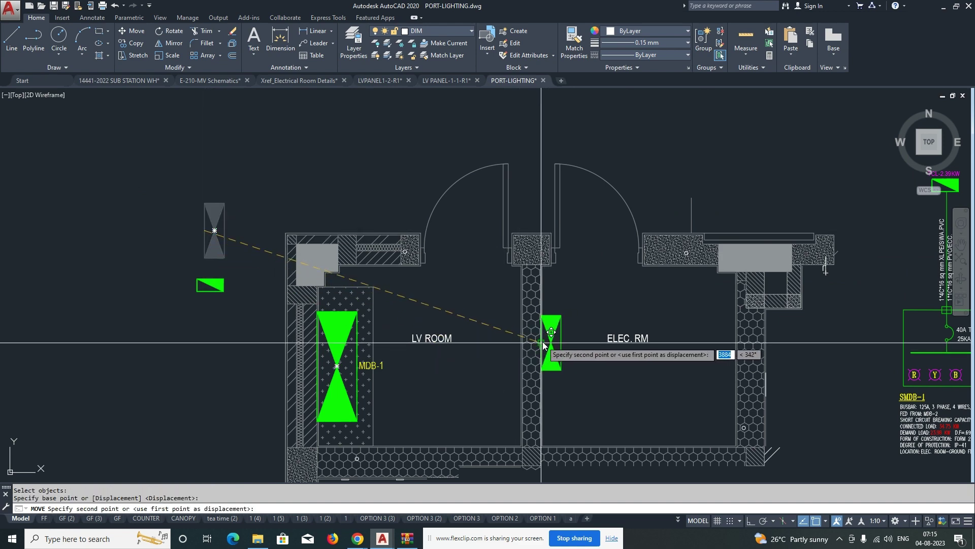
key(Escape)
key(Escape)
Step: Move the ELEC. RM panel symbol slightly upward along the room's left wall
middle_drag(495, 331, 420, 320)
scroll(470, 309, up, 4)
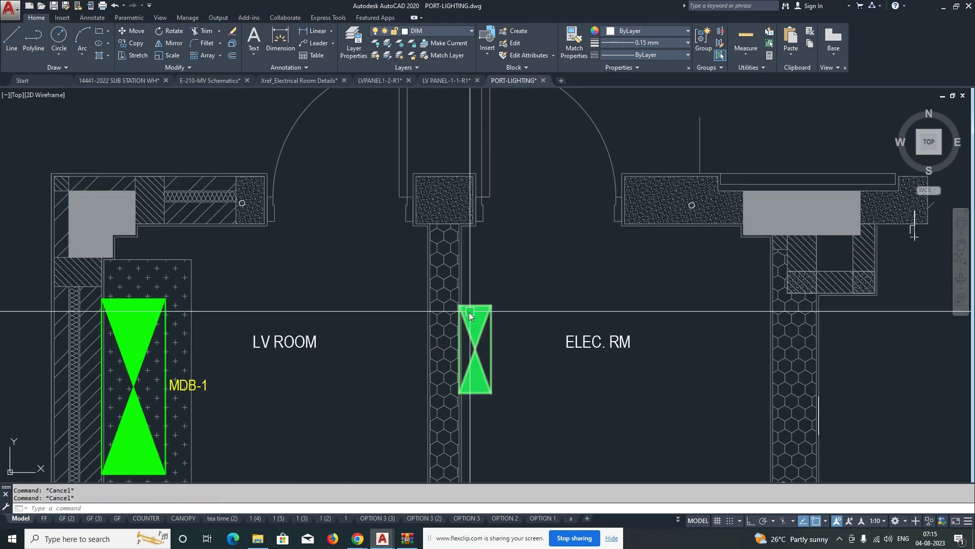
text(m)
key(space)
click(375, 286)
click(551, 473)
key(space)
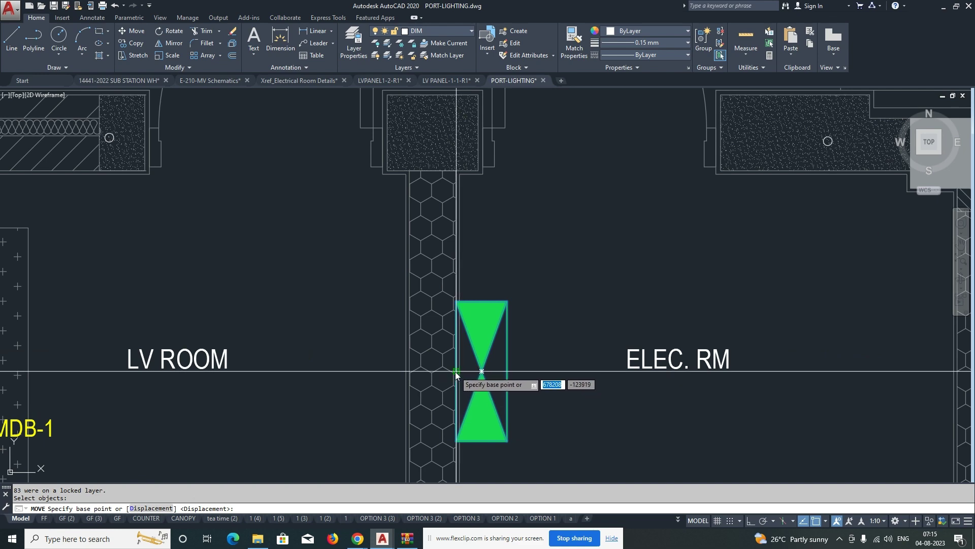
click(457, 372)
click(457, 324)
Step: Move the panel symbol from the left wall of the ELEC. RM to the room's bottom wall
scroll(472, 341, down, 4)
middle_drag(484, 361, 481, 351)
scroll(481, 352, up, 4)
text(m)
key(space)
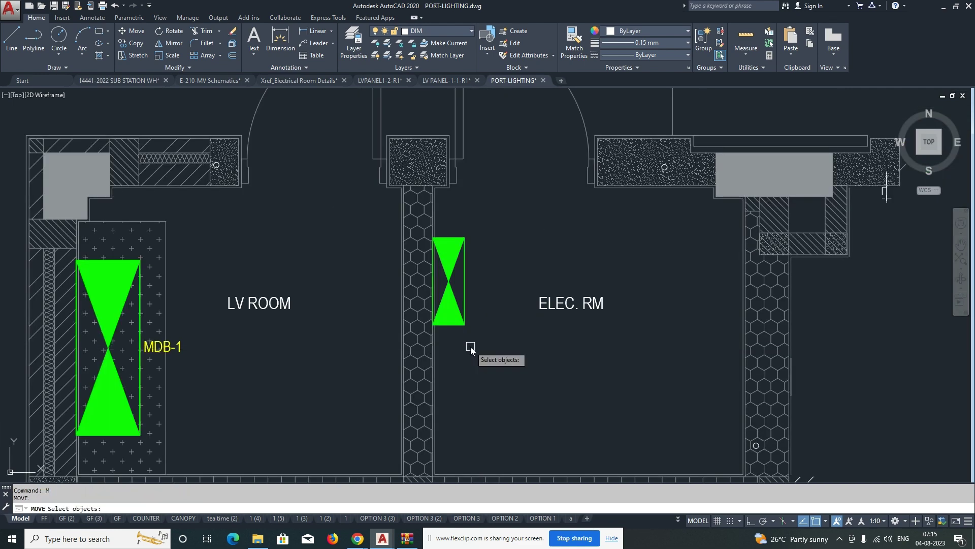
click(471, 348)
click(447, 305)
key(space)
click(435, 281)
middle_drag(544, 388, 463, 297)
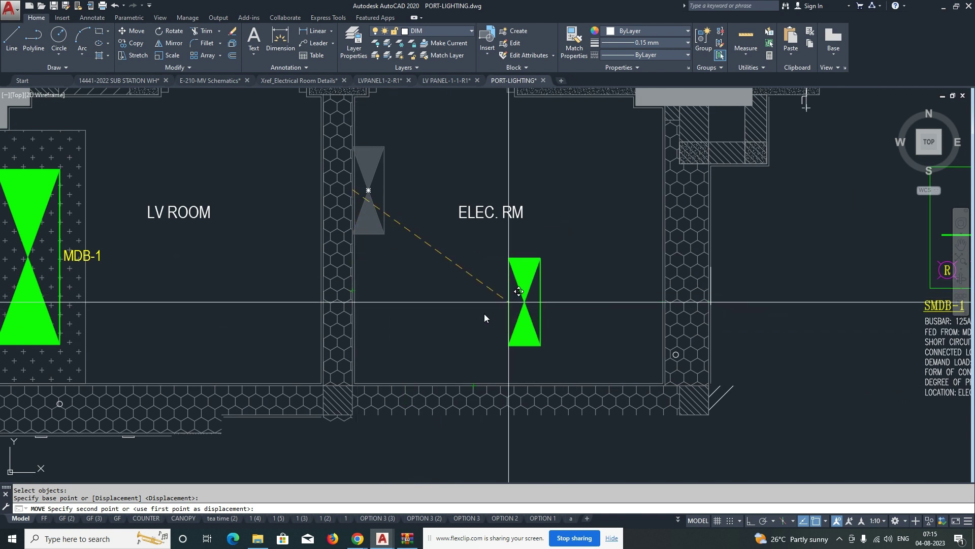
click(418, 386)
key(Escape)
Step: Rotate the ELEC. RM panel symbol 90° so that it lies along the bottom wall
text(ro)
key(Return)
click(399, 328)
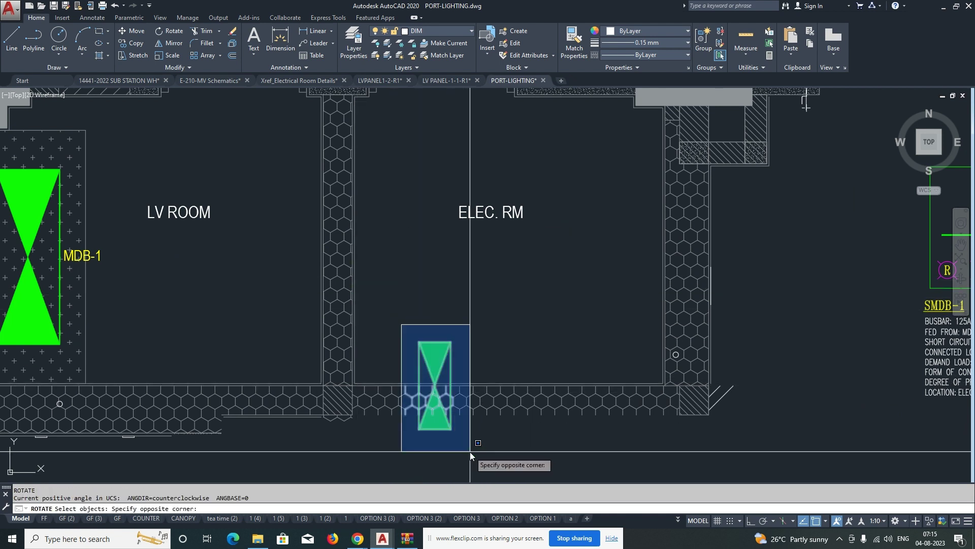
click(470, 455)
key(Return)
click(435, 386)
key(F8)
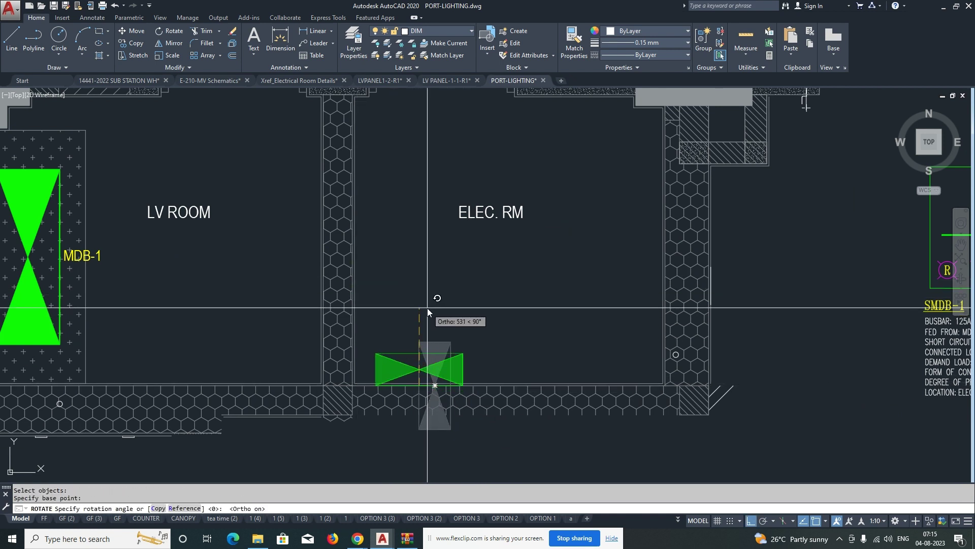
click(429, 309)
Step: Move the rotated panel symbol horizontally until its edge meets the left wall of the ELEC. RM
key(m)
key(Return)
scroll(405, 351, up, 2)
click(405, 350)
click(377, 367)
key(Return)
click(357, 354)
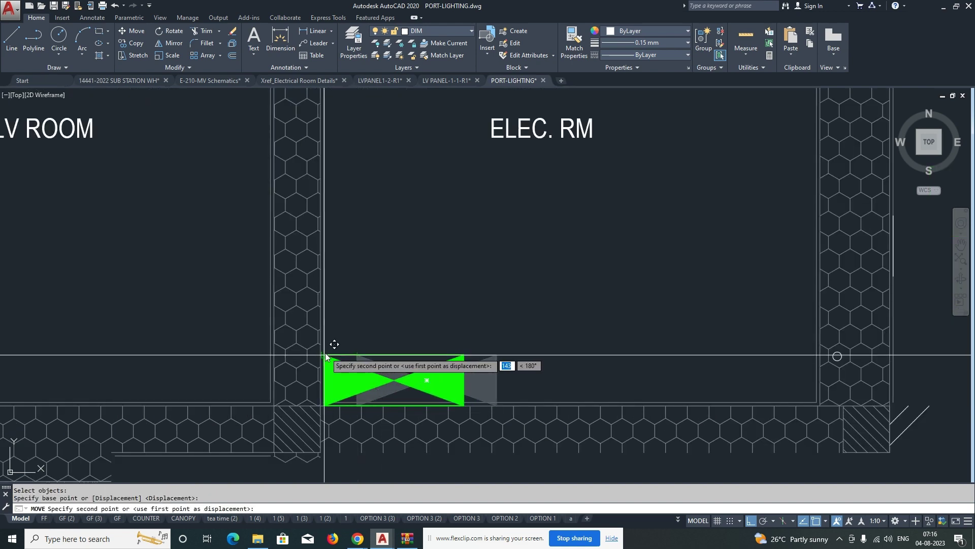
click(324, 354)
Step: Move the ELEC. RM panel symbol 250 units to the right, away from the left wall
key(Return)
click(370, 349)
click(346, 366)
key(Return)
click(375, 326)
text(250)
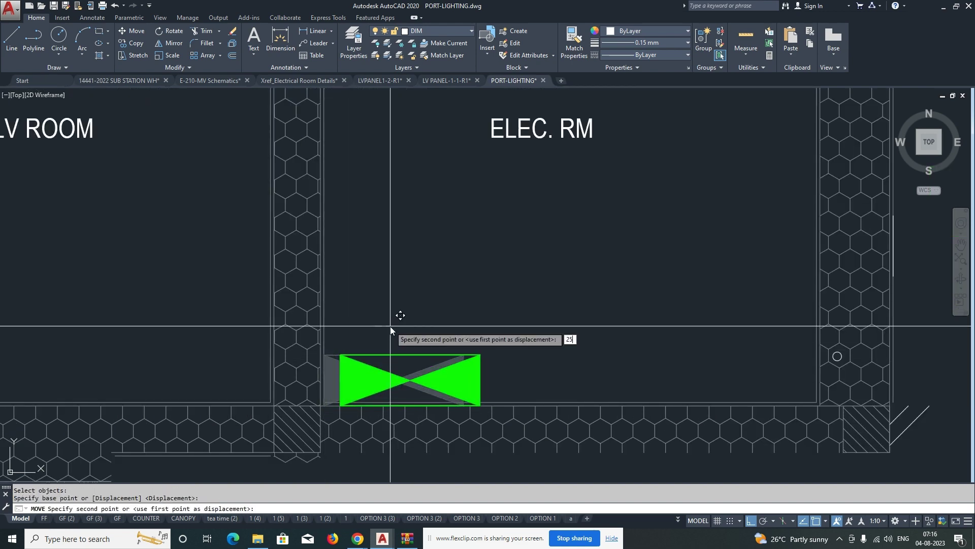
key(Return)
Step: Copy the MDB-1 label from the LV ROOM to just above the panel symbol in the ELEC. RM
scroll(406, 345, down, 5)
scroll(447, 374, up, 3)
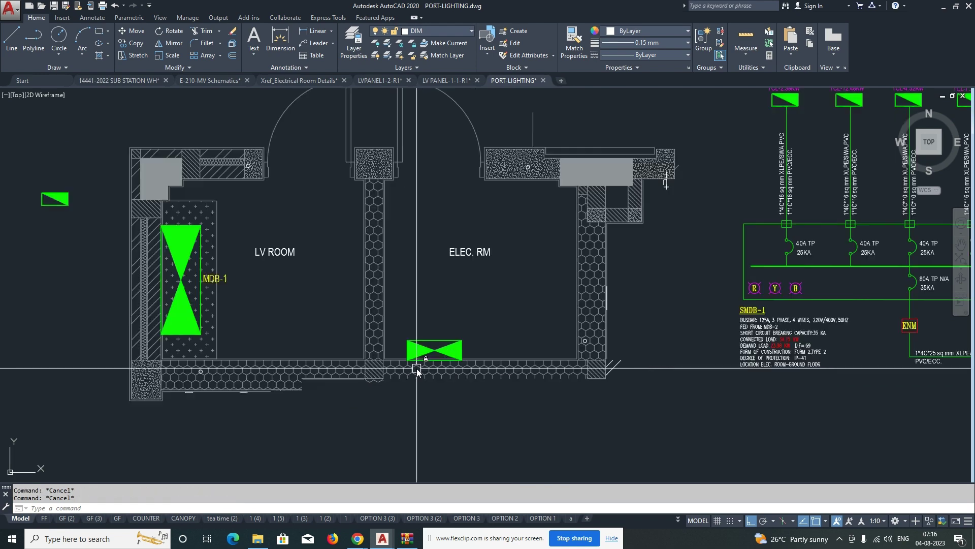
text(co)
key(Return)
click(264, 273)
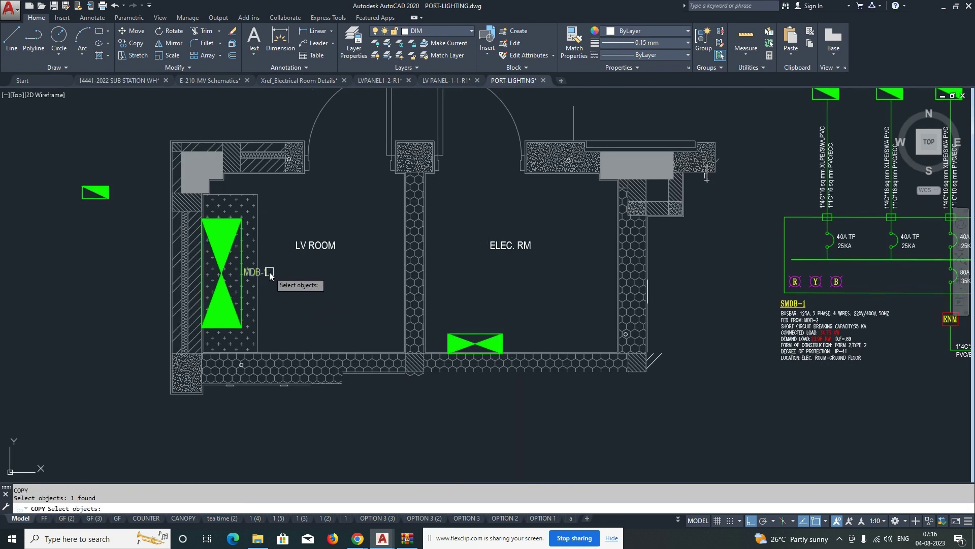
key(Return)
click(264, 274)
scroll(491, 333, up, 4)
scroll(460, 329, up, 2)
key(F8)
click(389, 325)
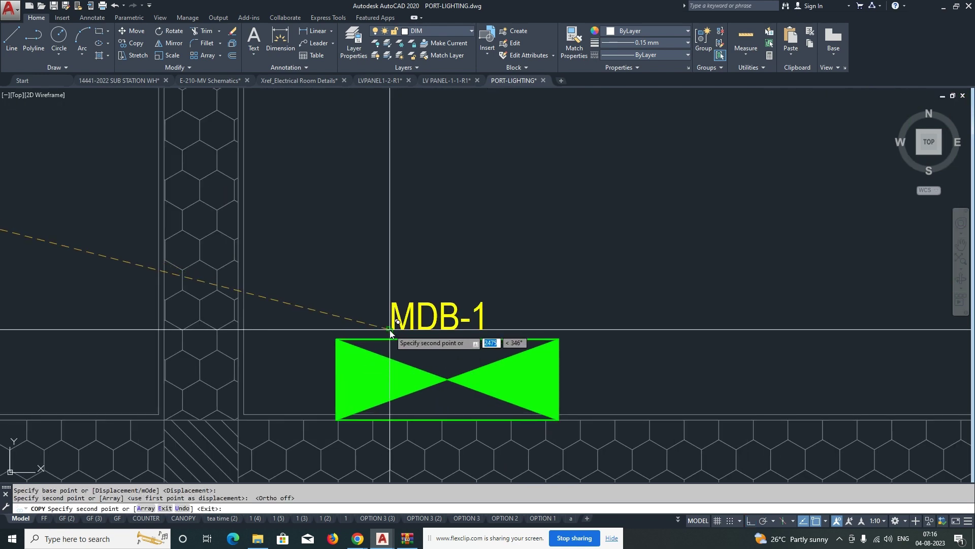
Step: Change the copied MDB-1 label above the ELEC. RM panel symbol to SMDB-1
key(Escape)
double_click(420, 315)
text(S)
key(Escape)
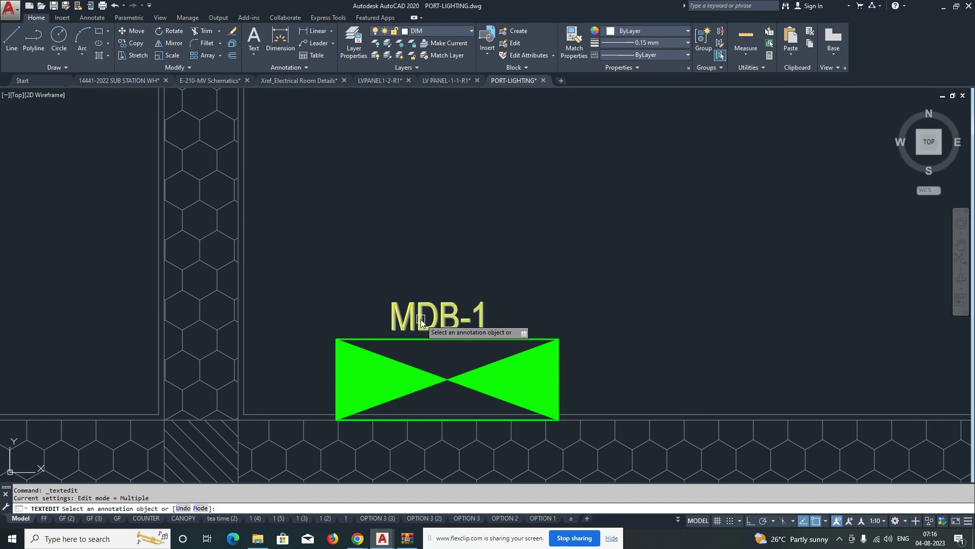
click(507, 244)
right_click(507, 244)
click(530, 250)
scroll(531, 267, down, 6)
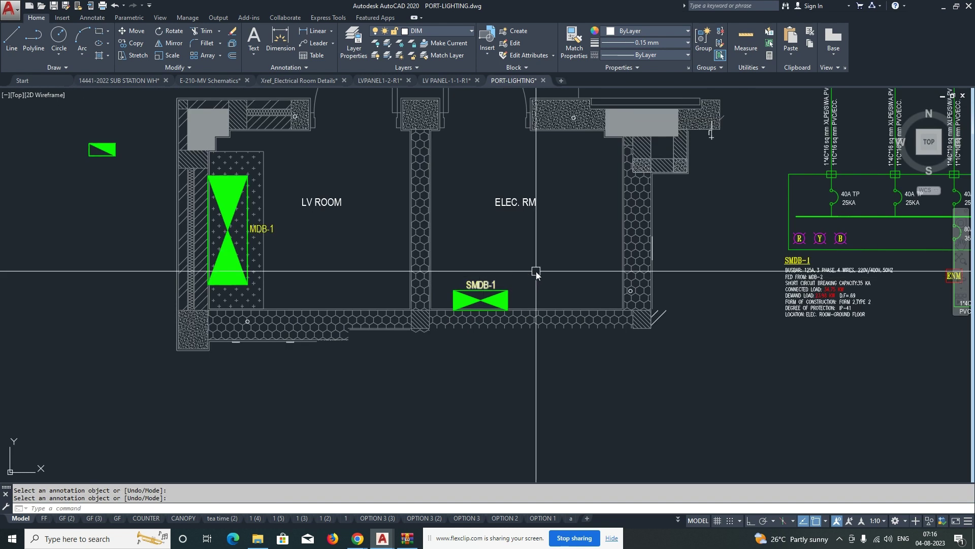
Step: Copy the DB- 2 label to above the first distribution board symbol in the single-line diagram
middle_drag(536, 272, 539, 337)
middle_drag(710, 262, 521, 346)
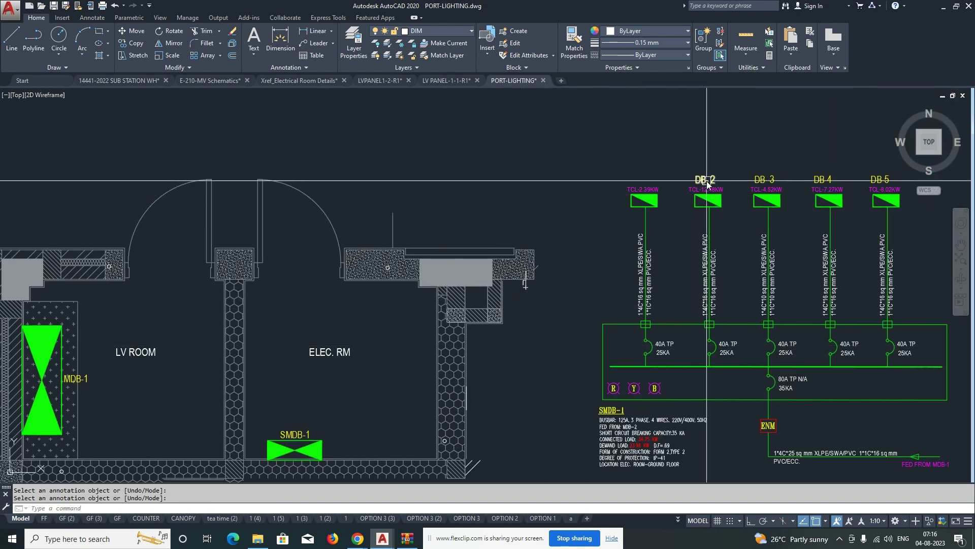
scroll(676, 187, up, 2)
middle_drag(679, 188, 660, 265)
text(co)
key(space)
click(699, 252)
key(space)
click(689, 243)
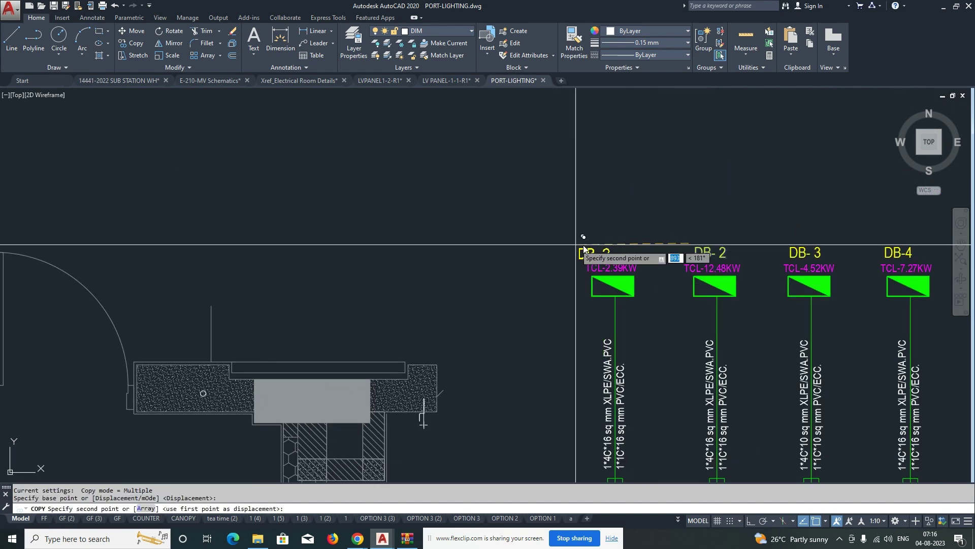
click(594, 244)
key(Escape)
Step: Change the copied label above the first distribution board in the diagram to DB- 1
double_click(615, 253)
click(631, 253)
key(BackSpace)
text(1)
click(660, 292)
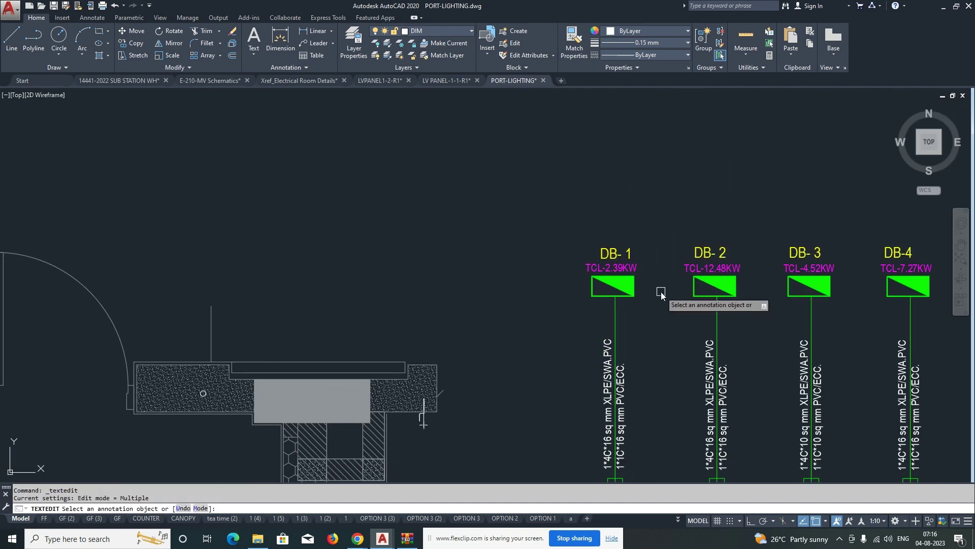
key(Escape)
Step: Copy the loose distribution board symbol from outside the LV ROOM into the ELEC. RM
scroll(559, 310, down, 6)
scroll(401, 255, up, 2)
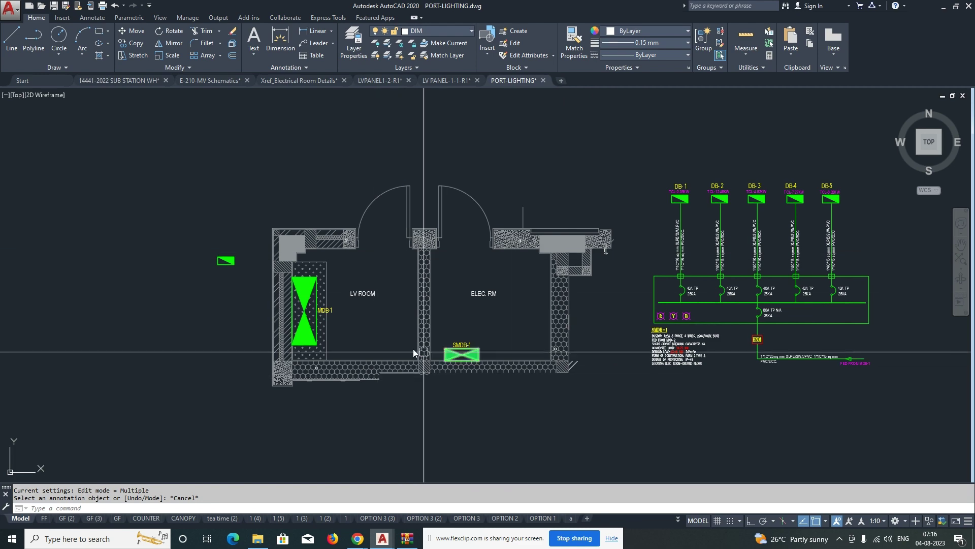
key(Escape)
key(Escape)
text(co)
key(space)
scroll(204, 254, up, 2)
click(254, 231)
click(235, 292)
key(space)
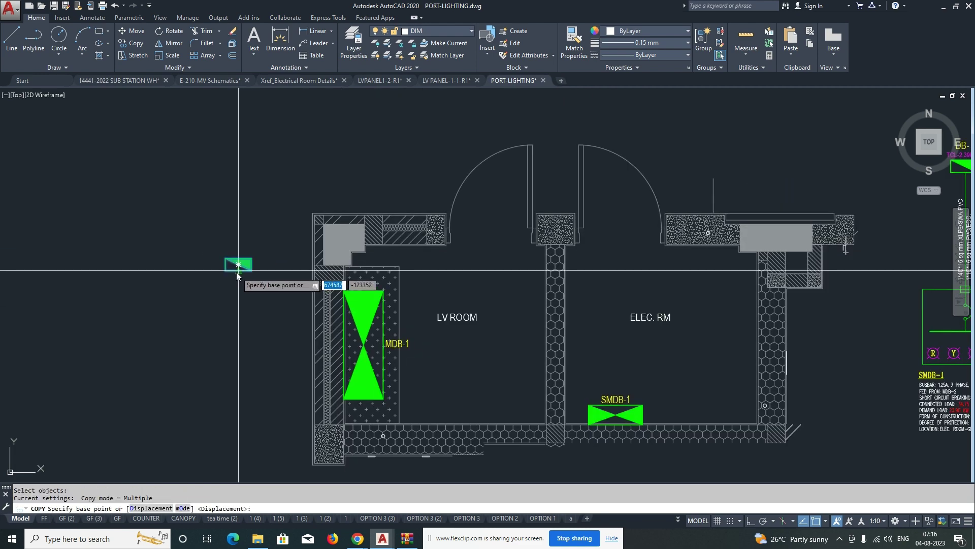
click(238, 270)
middle_drag(579, 330, 444, 294)
click(457, 300)
key(Return)
Step: Rotate the copied distribution board symbol in the ELEC. RM 90° clockwise so that it stands upright
scroll(446, 308, up, 2)
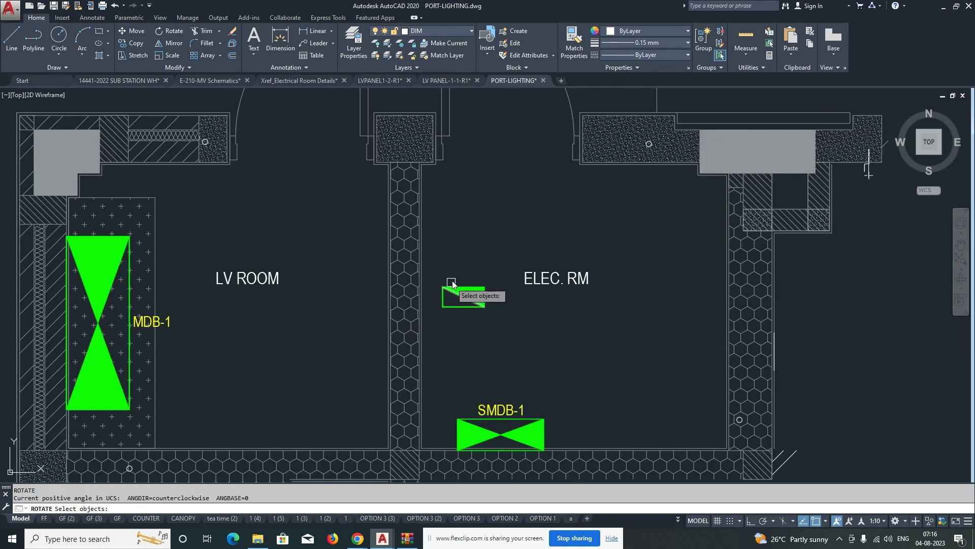
click(459, 305)
key(Return)
click(464, 307)
key(F8)
click(464, 343)
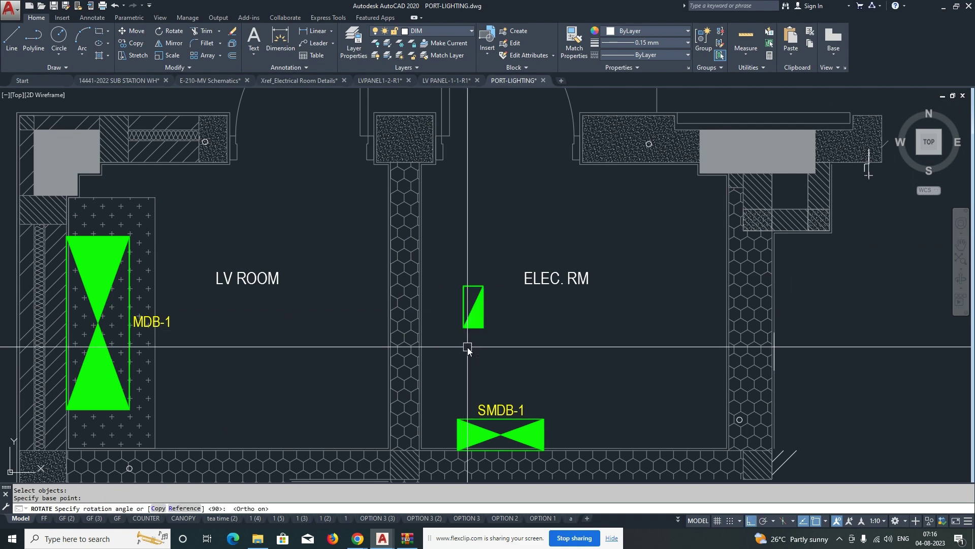
Step: Move the upright board symbol against the upper part of the ELEC. RM's left wall
text(m)
key(Return)
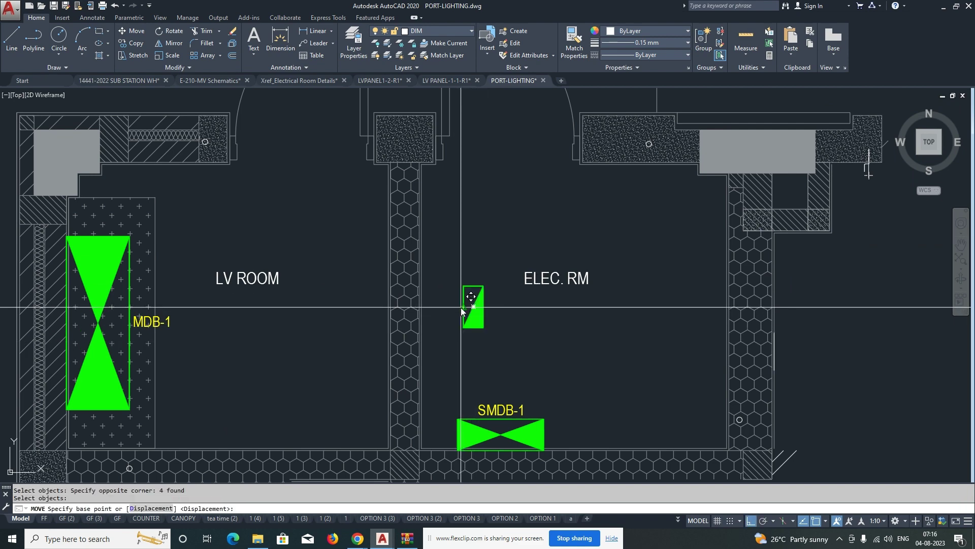
click(460, 307)
click(422, 226)
Step: Copy the DB- 1 label from the single-line diagram to beside the board symbol in the ELEC. RM
scroll(445, 268, down, 4)
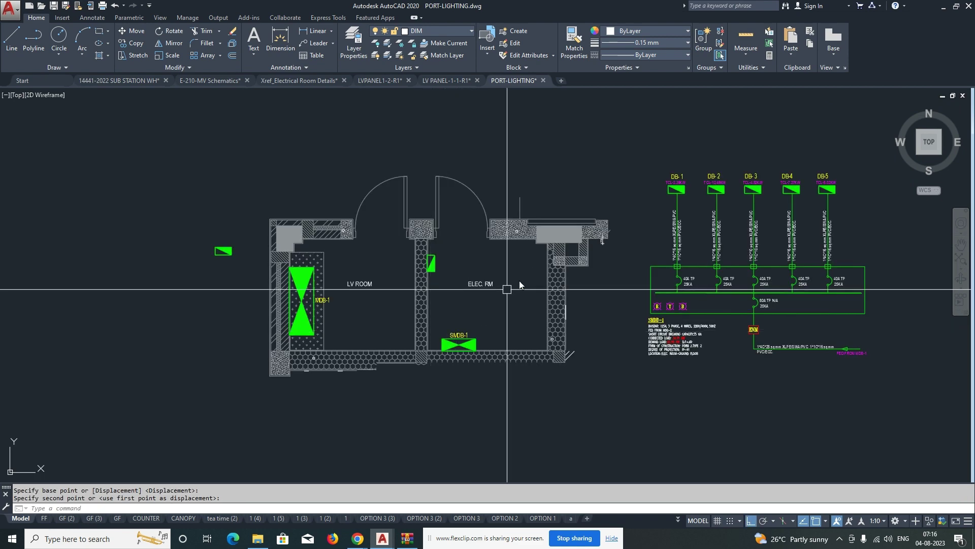
text(co)
key(Return)
click(676, 173)
scroll(449, 256, up, 3)
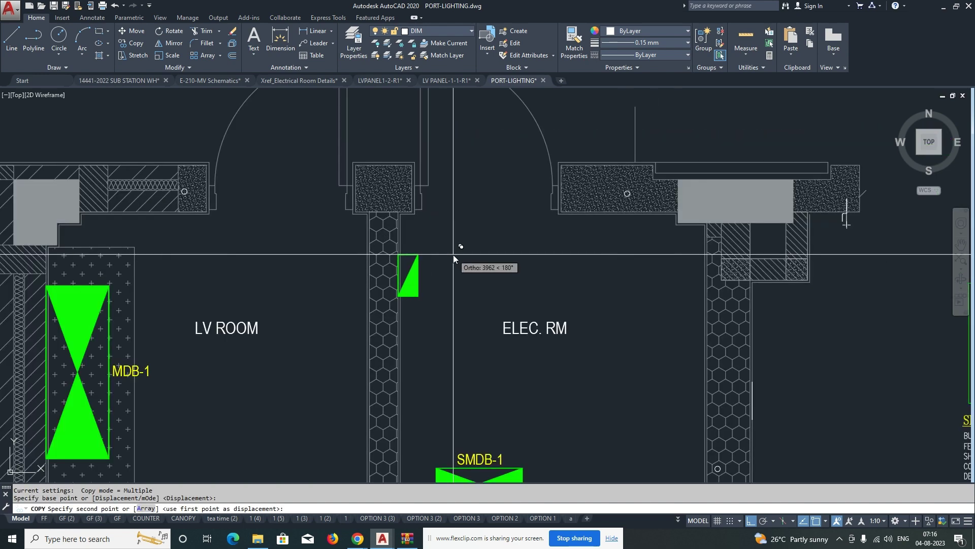
key(F8)
click(426, 272)
key(Escape)
Step: Copy the TCL-2.39KW load label from the diagram to just below the DB- 1 label in the ELEC. RM
scroll(426, 273, down, 2)
key(Return)
scroll(813, 160, up, 2)
click(781, 132)
key(Return)
click(754, 138)
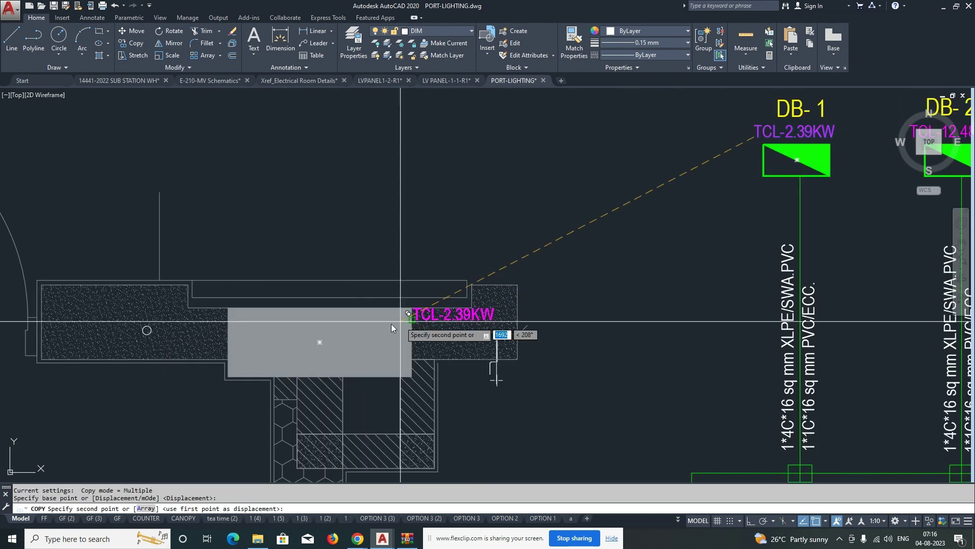
scroll(401, 322, down, 4)
scroll(294, 345, up, 6)
click(302, 333)
key(Escape)
Step: Erase the copied TCL-2.39KW load label from the ELEC. RM
key(m)
key(Return)
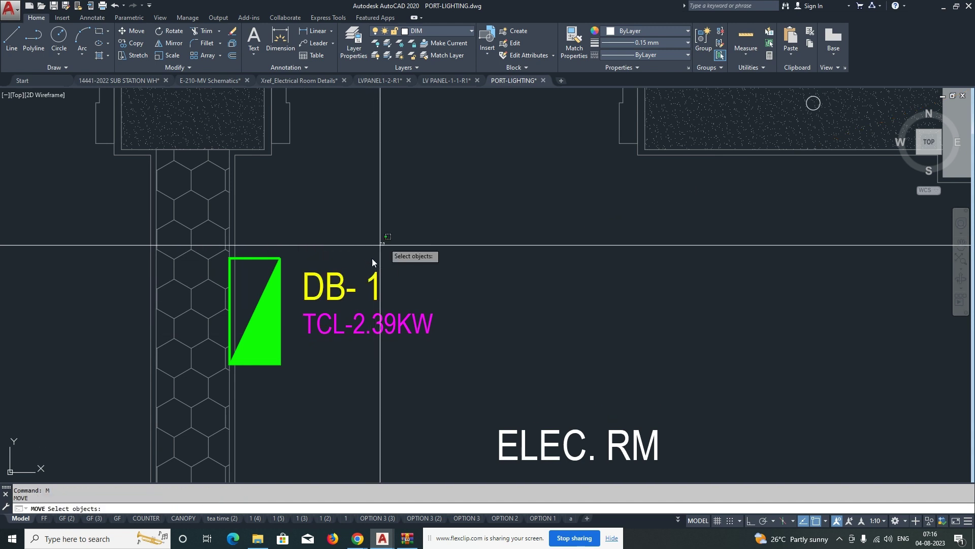
key(Return)
click(384, 362)
mouse_move(379, 246)
mouse_down()
mouse_move(363, 348)
mouse_move(348, 328)
mouse_up()
click(379, 369)
key(e)
key(Return)
key(Return)
Step: Move the DB- 1 label closer to its board symbol in the ELEC. RM
middle_drag(340, 342, 385, 311)
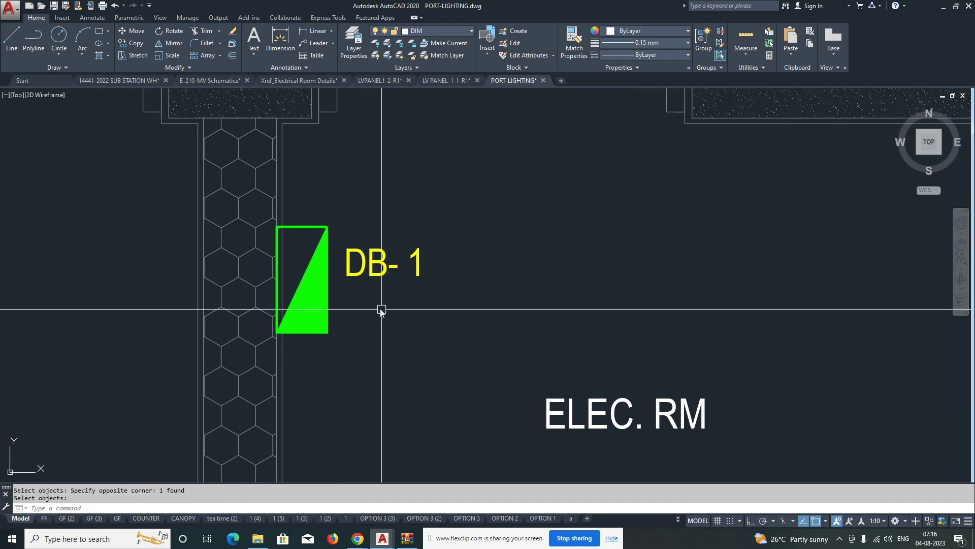
key(m)
key(Return)
drag(409, 274, 399, 300)
key(Return)
click(398, 301)
click(392, 307)
key(Escape)
scroll(388, 307, down, 2)
text(co)
key(Return)
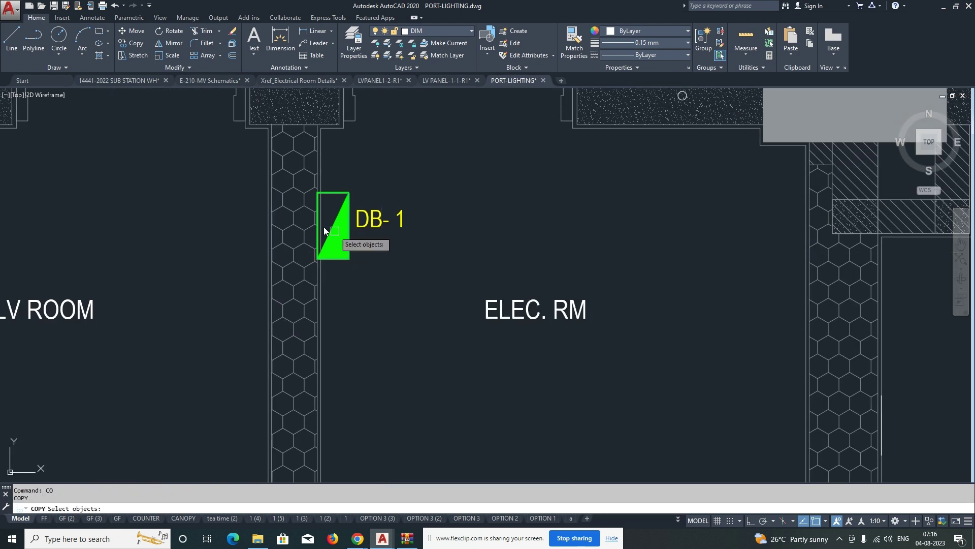
drag(294, 183, 451, 281)
key(Return)
key(Escape)
Step: Mirror the DB- 1 symbol and label about the symbol's vertical centreline, deleting the source objects
text(mi)
key(Return)
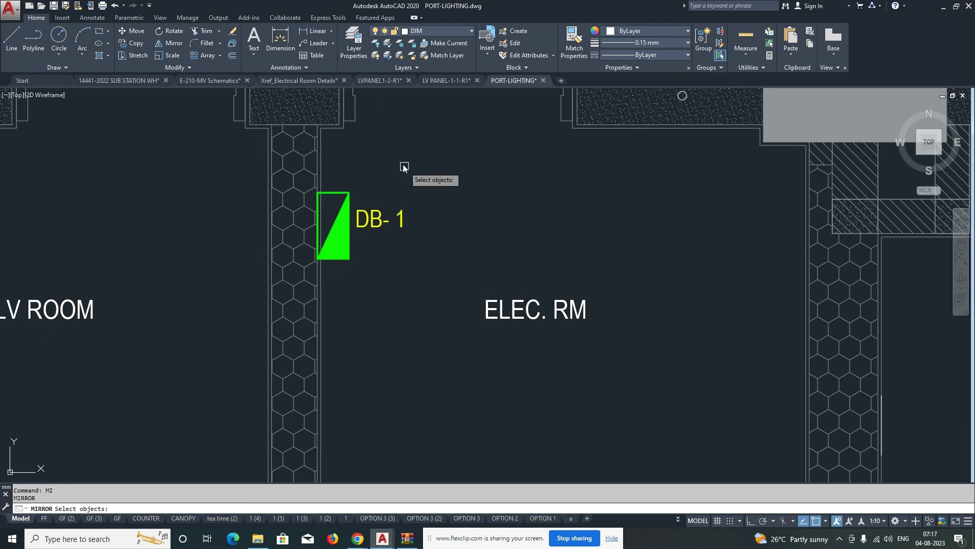
drag(406, 169, 341, 256)
key(Return)
click(334, 192)
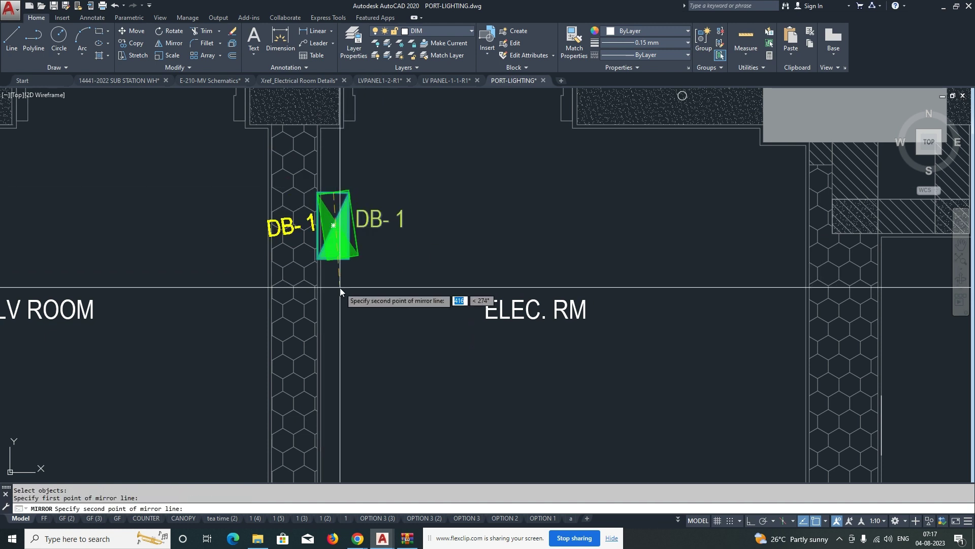
click(339, 287)
text(y)
key(Return)
key(Escape)
Step: Move the mirrored DB- 1 board with its label horizontally against the right wall of the ELEC. RM
key(Return)
click(349, 257)
key(Return)
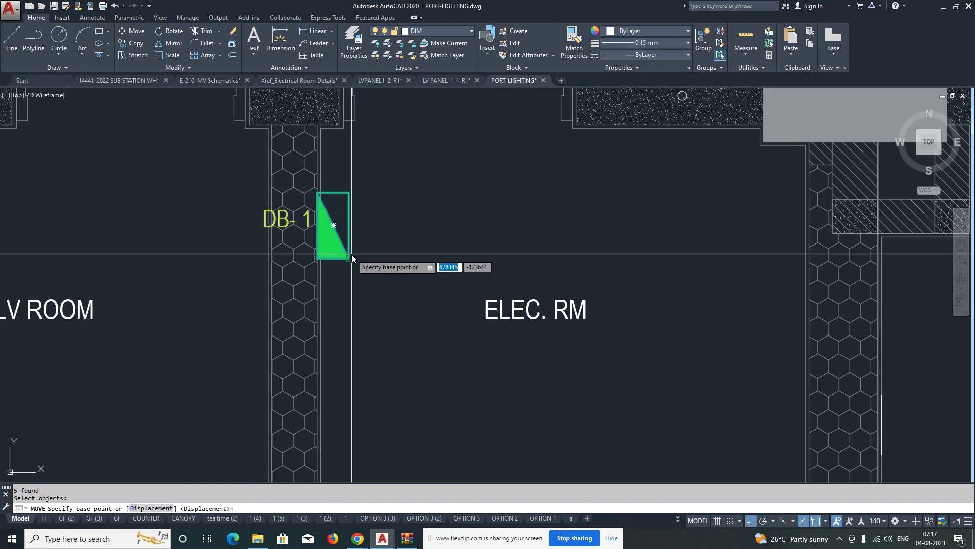
click(350, 258)
click(806, 259)
Step: Copy the DB- 1 board and its label straight down along the right wall of the ELEC. RM
middle_drag(737, 285, 737, 286)
scroll(517, 254, down, 2)
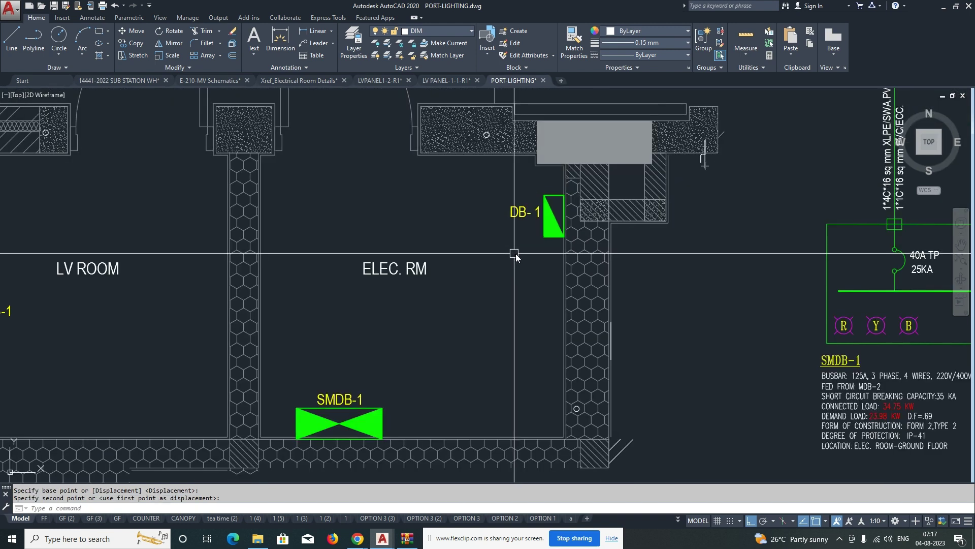
middle_drag(516, 254, 484, 237)
text(co)
key(Return)
click(498, 171)
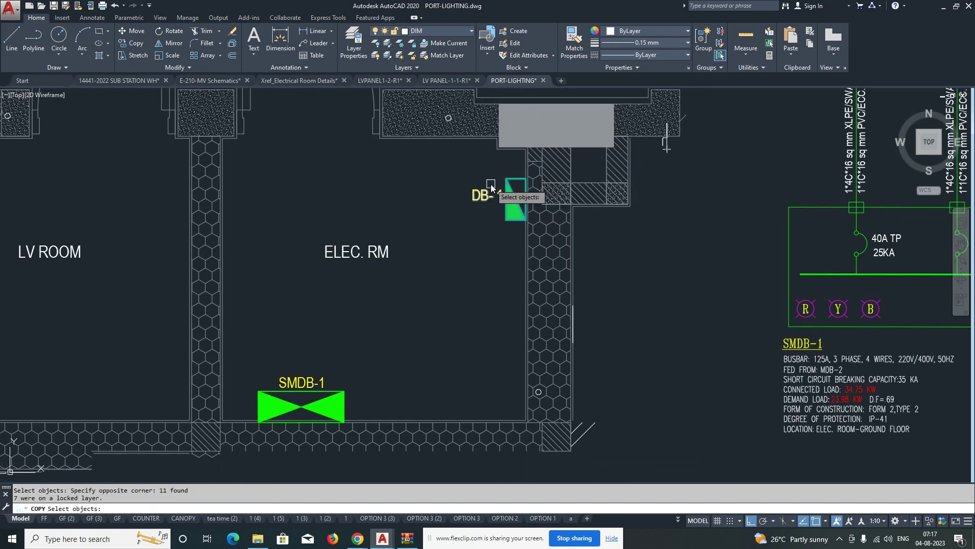
key(Return)
click(529, 180)
scroll(529, 244, up, 2)
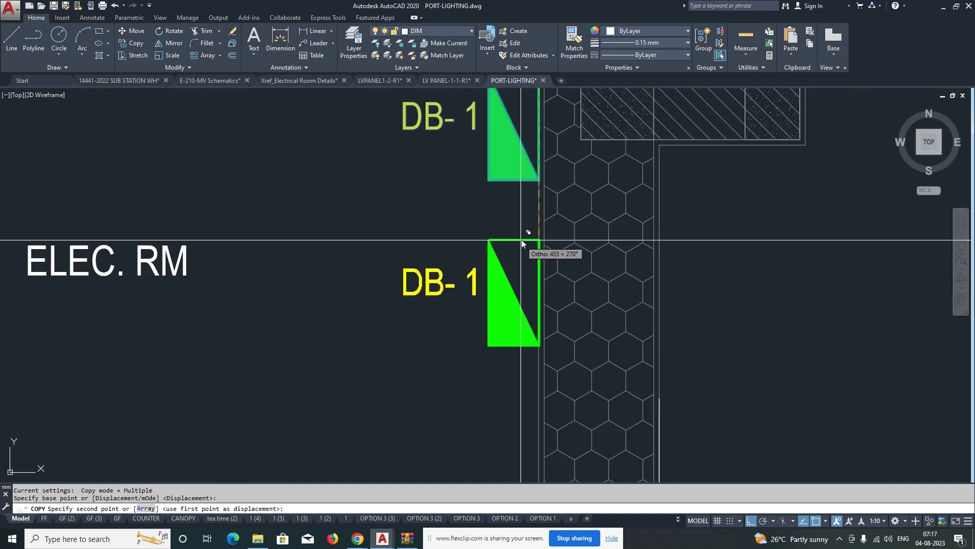
click(519, 230)
key(Escape)
Step: Move the copied board and label up against the upper board's lower edge, then 150 units down
key(Return)
click(504, 231)
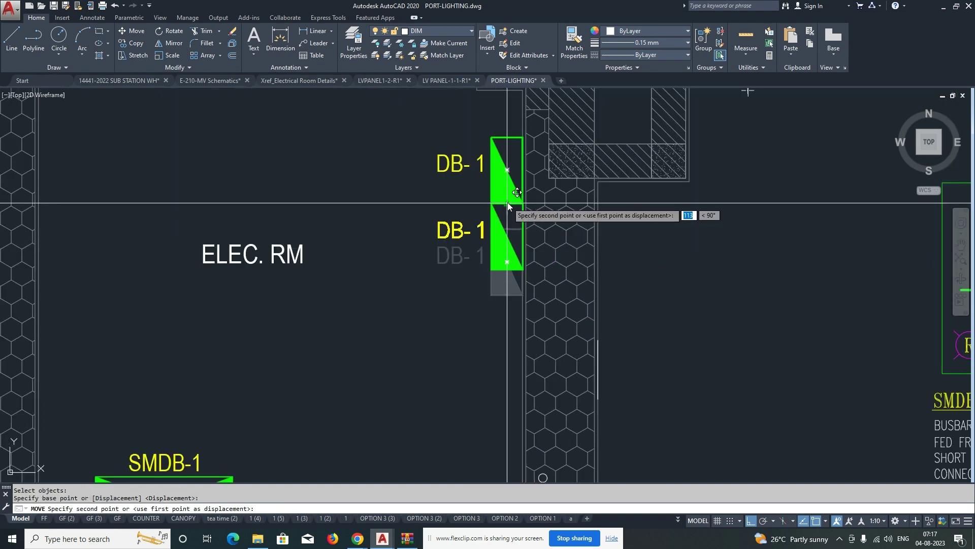
click(504, 206)
key(Escape)
key(Return)
click(438, 289)
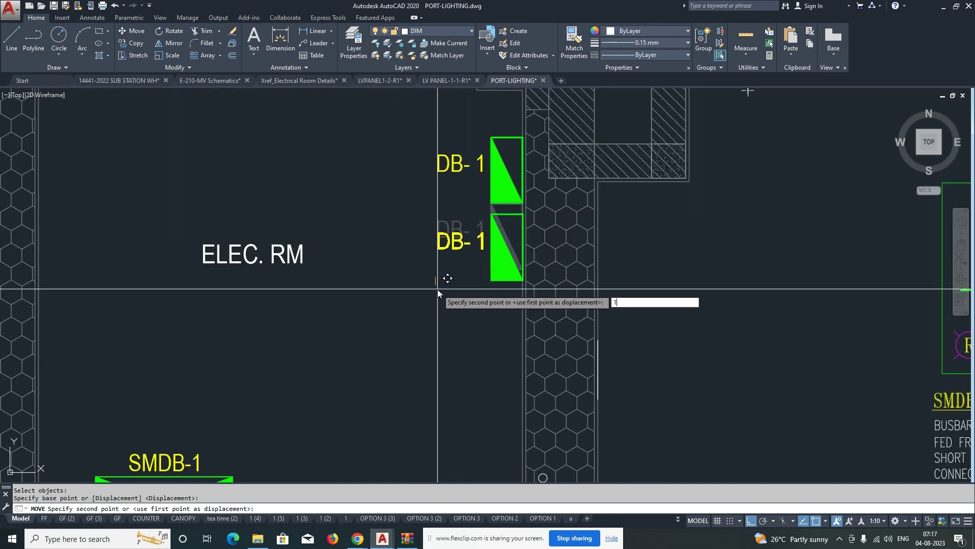
text(150)
key(Return)
Step: Change the label of the lower distribution board in the ELEC. RM to DB- 2
scroll(437, 289, down, 2)
scroll(458, 272, up, 4)
double_click(463, 284)
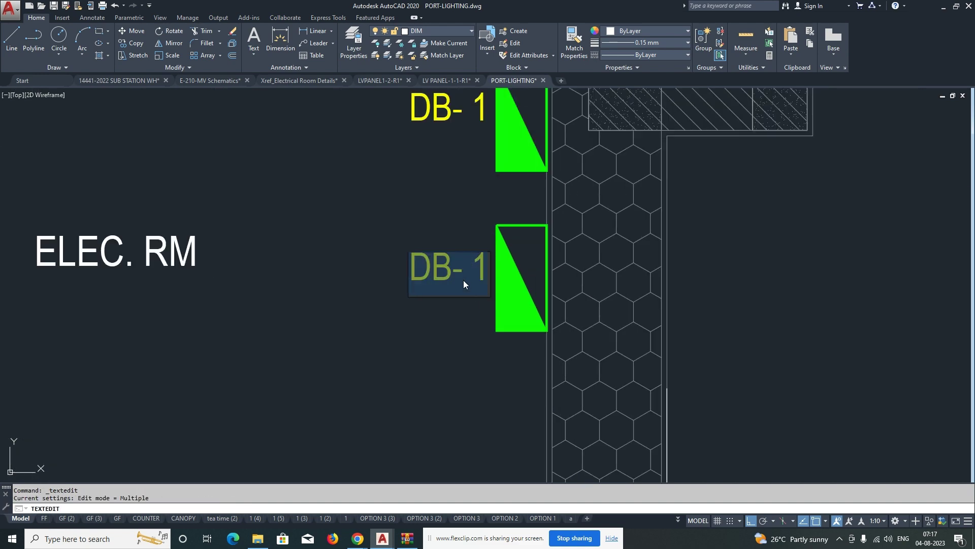
click(453, 334)
key(Escape)
key(Escape)
key(Escape)
Step: Copy the DB- 2 board and label down the right wall, keeping the spacing between DB- 1 and DB- 2
scroll(451, 333, down, 2)
text(co)
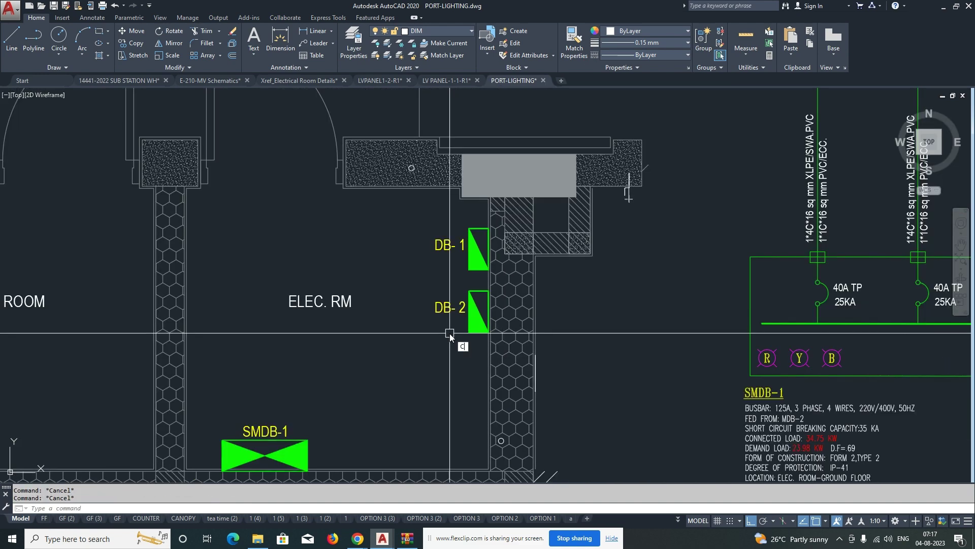
key(Return)
click(429, 285)
click(561, 363)
key(Return)
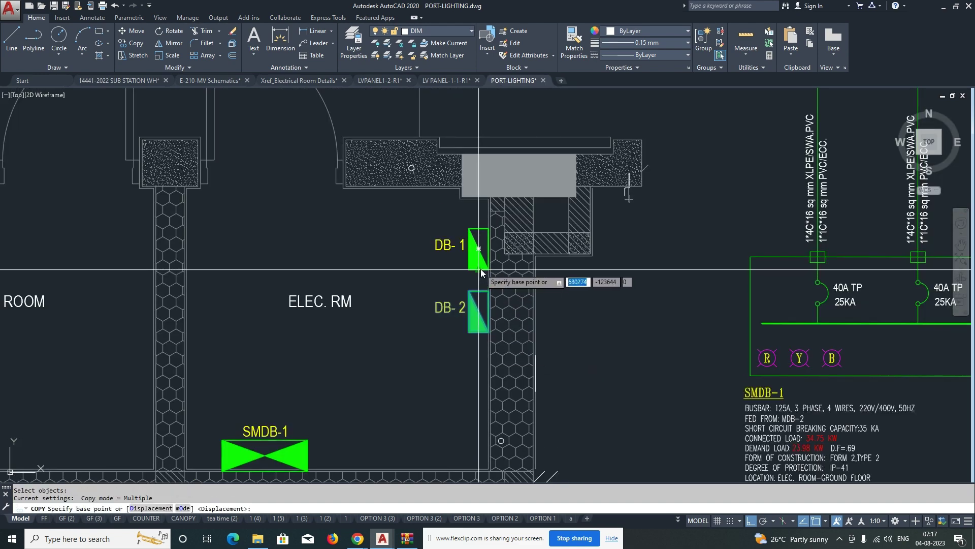
click(480, 270)
click(480, 331)
key(Escape)
Step: Change the lowest board's label to DB- 3 and copy that board with its label to its left
double_click(456, 374)
text(DB- 3)
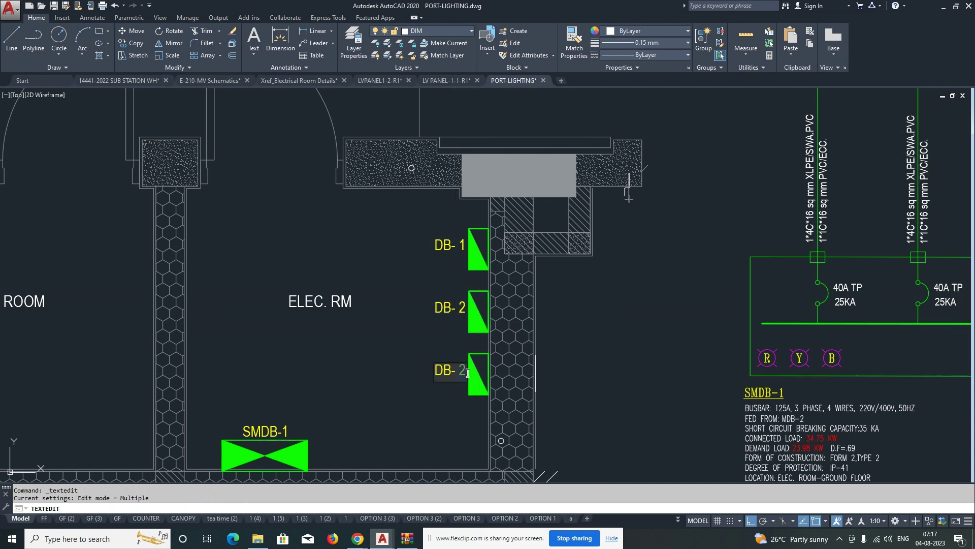
key(Return)
mouse_move(441, 414)
middle_down()
mouse_move(441, 358)
mouse_move(453, 352)
middle_up()
key(Escape)
key(Escape)
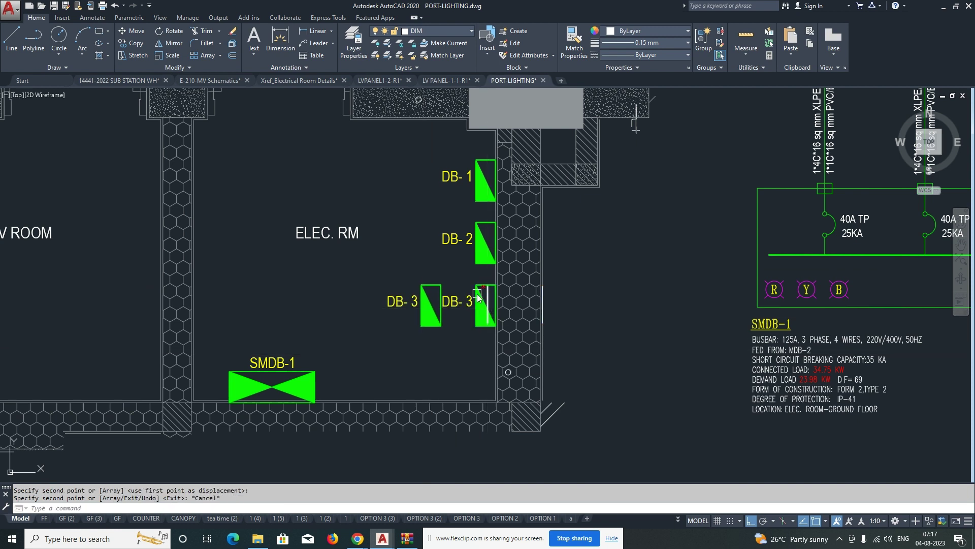
Step: Try to rotate the left DB- 3 board symbol 90° clockwise
text(ro)
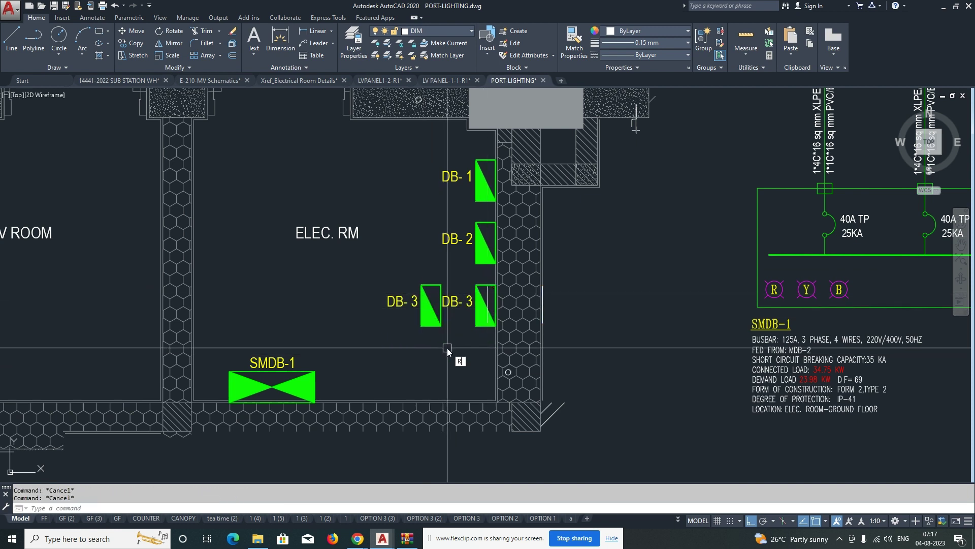
key(Return)
click(432, 274)
click(425, 324)
key(Return)
click(440, 306)
click(439, 403)
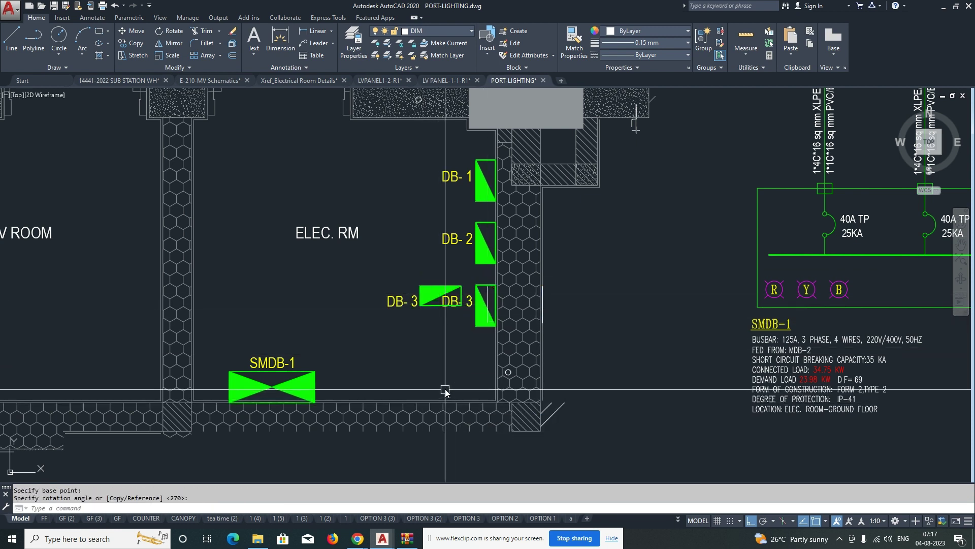
Step: Rotate the left DB- 3 board symbol 90° about its centre so that it lies horizontally
click(447, 353)
key(Return)
scroll(443, 325, up, 4)
click(431, 246)
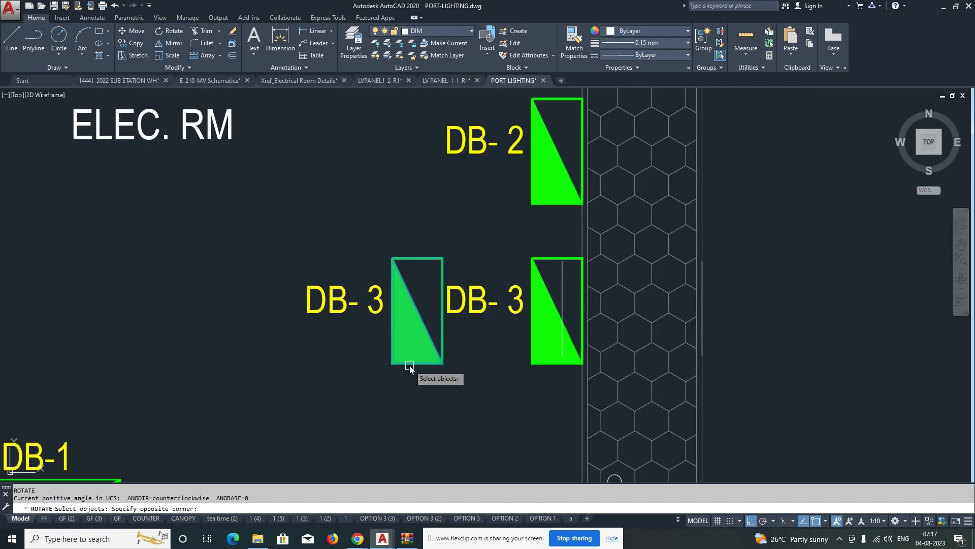
click(409, 365)
key(Return)
click(417, 310)
click(419, 404)
Step: Move the horizontal board symbol down onto the lower wall of the ELEC. RM, between SMDB-1 and the right wall
text(m)
key(Return)
click(418, 386)
click(399, 331)
key(Return)
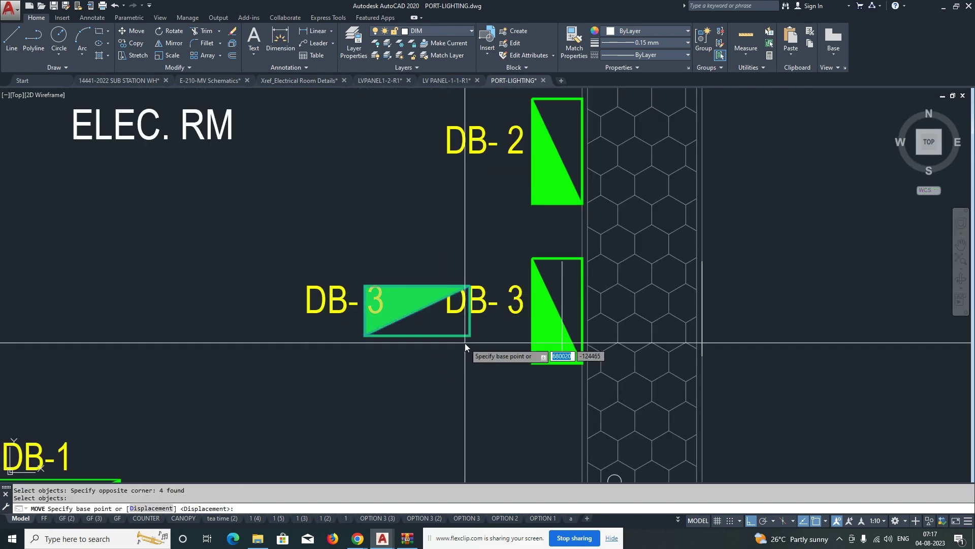
click(468, 337)
scroll(453, 401, down, 2)
middle_drag(453, 401, 457, 273)
click(476, 366)
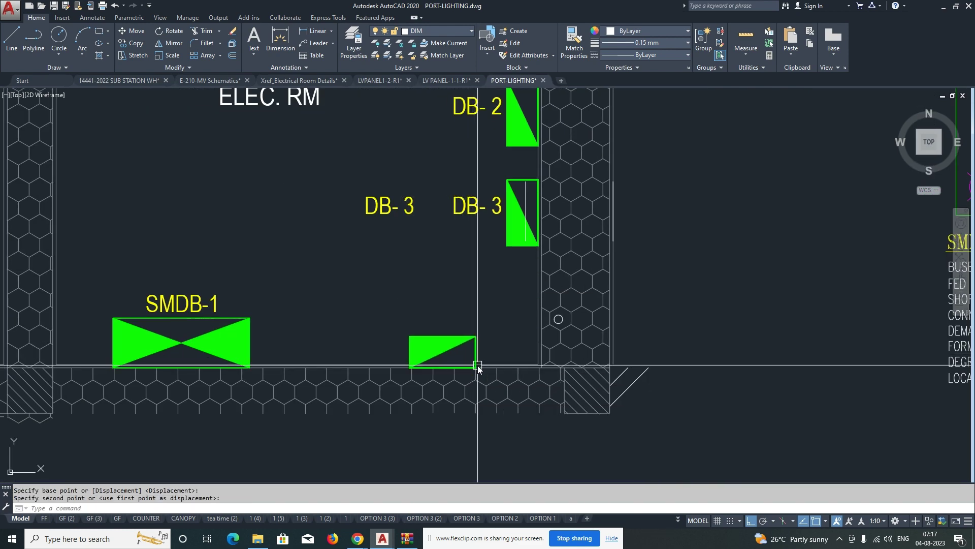
Step: Move the horizontal board symbol along the lower wall into the lower-right corner of the ELEC. RM
key(Return)
click(394, 323)
click(503, 392)
key(Return)
click(476, 367)
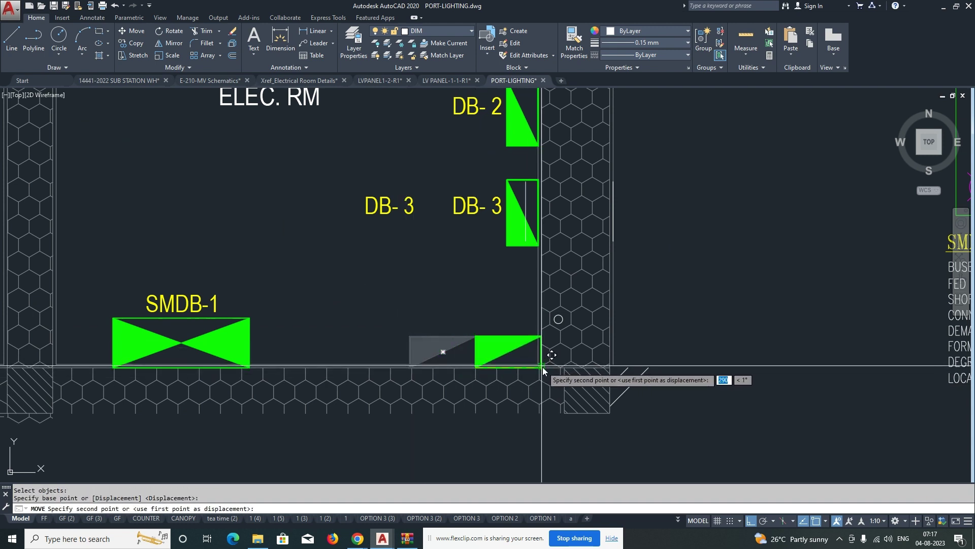
click(541, 365)
Step: Move the horizontal board symbol 250 to the left, away from the room corner
key(Return)
click(532, 368)
key(Return)
click(517, 443)
text(250)
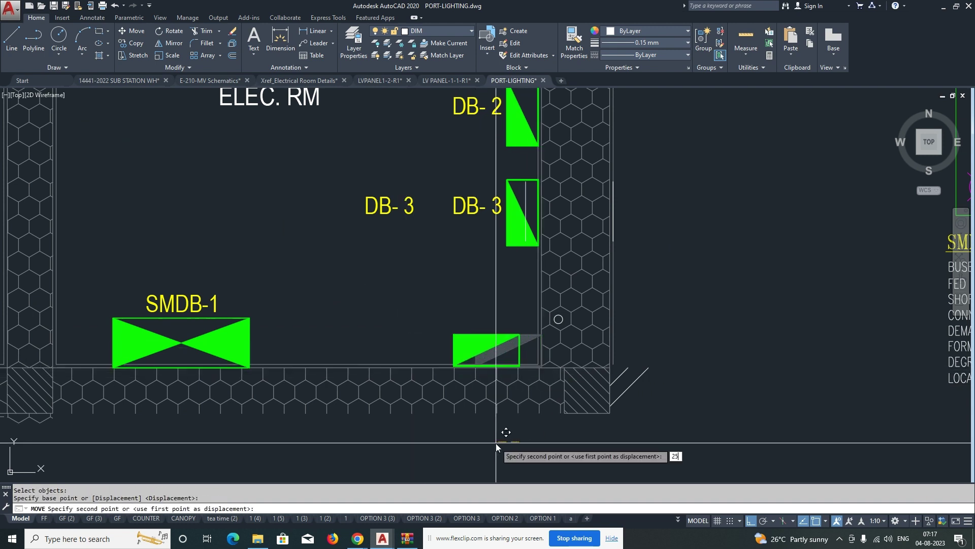
key(Return)
Step: Place the loose DB- 3 label above the horizontal board and change its text to DB- 4
key(Escape)
key(Escape)
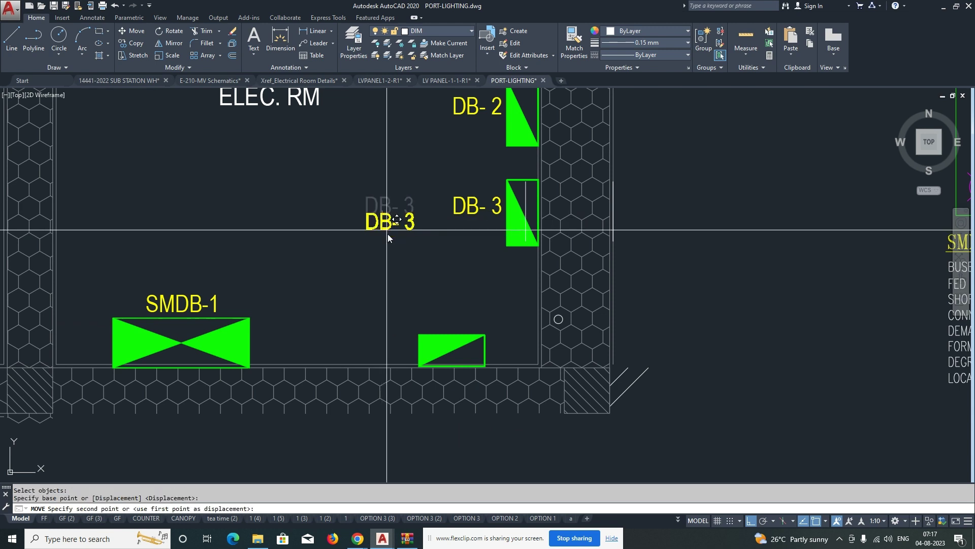
scroll(432, 320, up, 2)
click(457, 320)
double_click(493, 321)
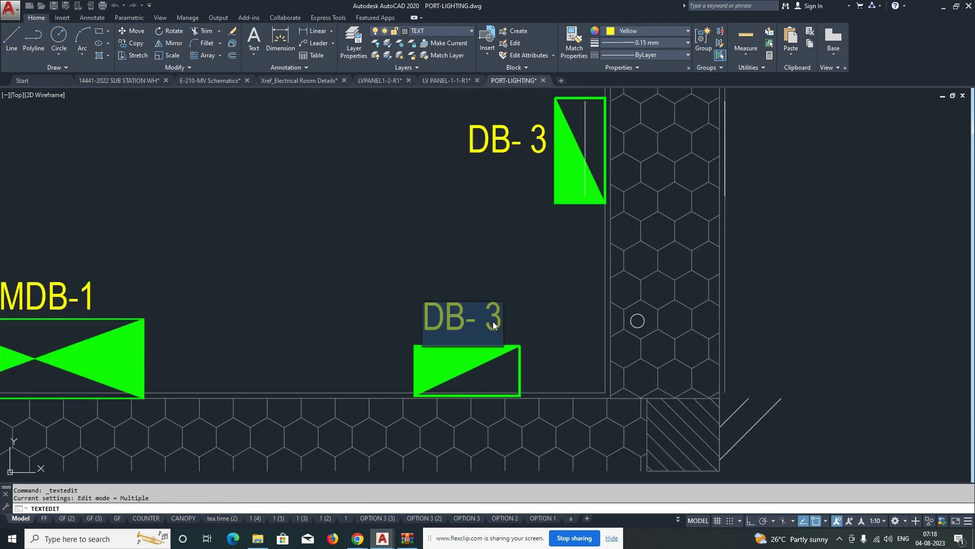
text(4)
key(Return)
key(Escape)
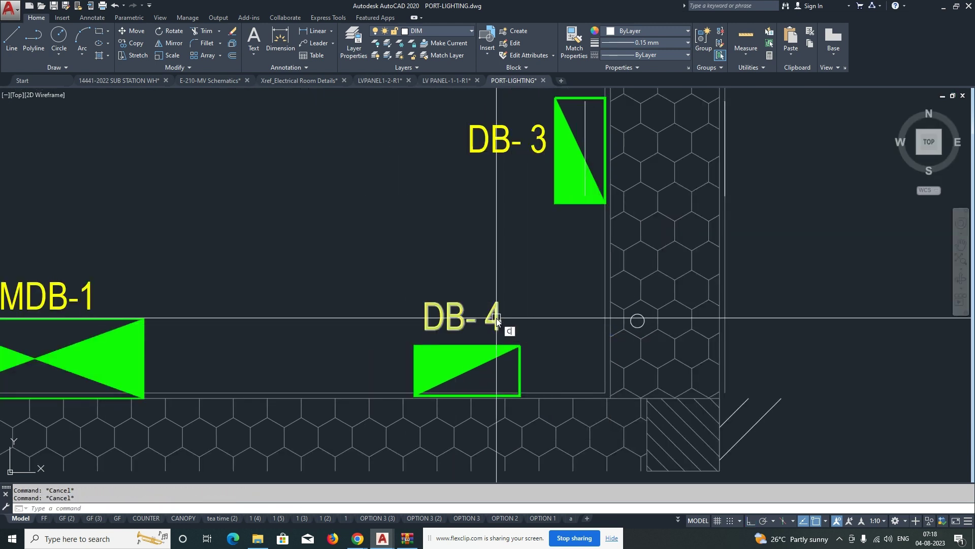
Step: Copy the DB- 4 board with its label directly to its left, edge against edge
scroll(532, 320, down, 8)
text(co)
key(Return)
scroll(697, 218, up, 3)
scroll(697, 218, down, 2)
scroll(382, 392, up, 3)
click(421, 307)
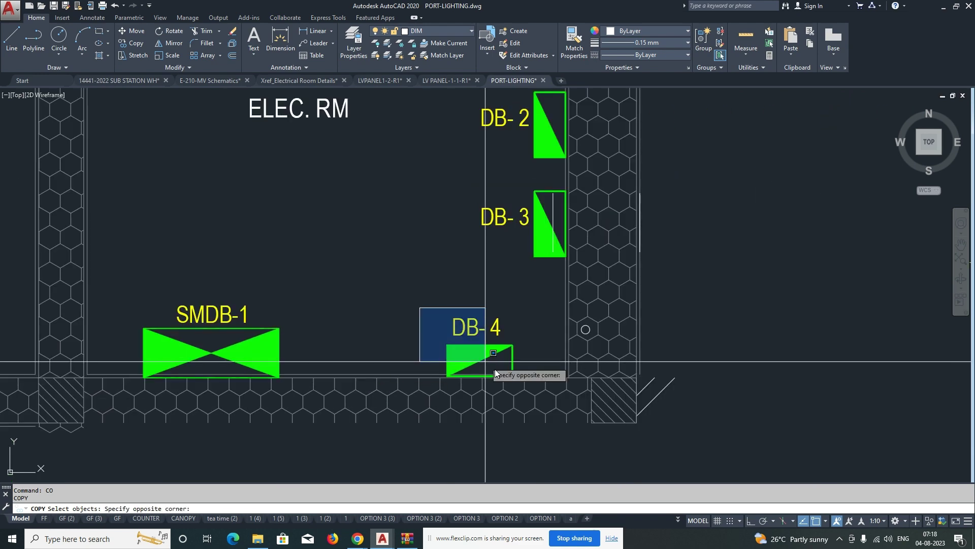
click(515, 388)
key(Return)
click(513, 376)
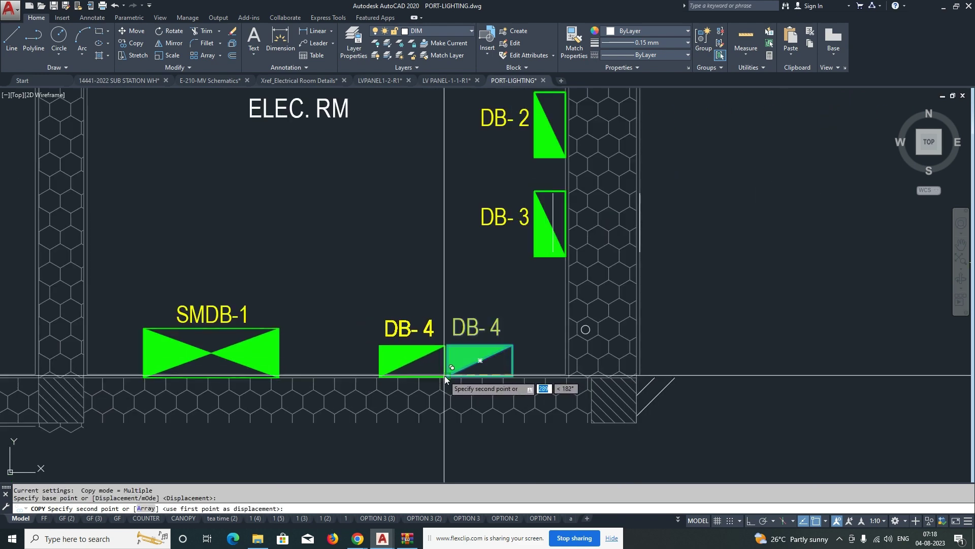
click(447, 376)
key(Escape)
Step: Move the copied board and its label 100 to the left, with orthogonal movement switched on
text(m)
key(Return)
click(439, 359)
click(424, 298)
key(Return)
click(422, 294)
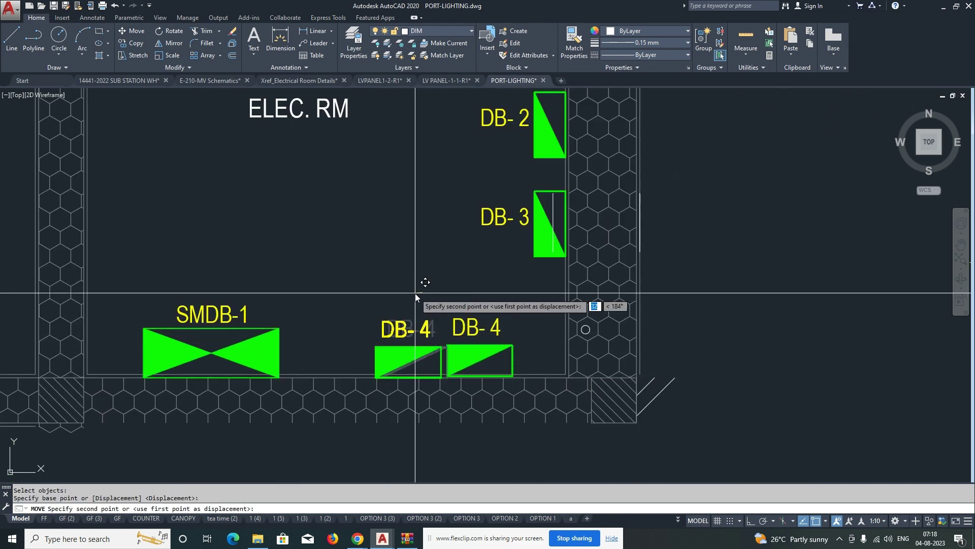
key(F8)
text(100)
key(Return)
key(Escape)
key(Escape)
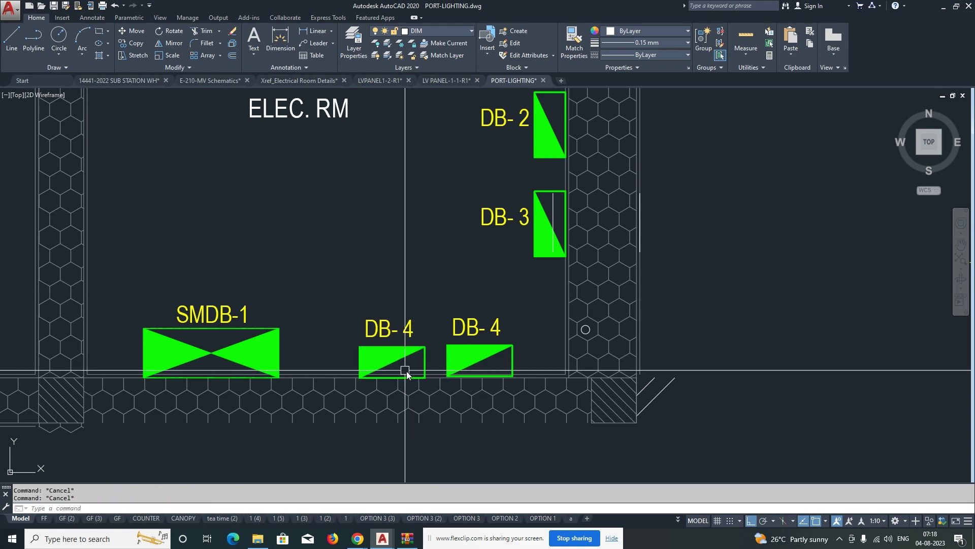
key(m)
key(Return)
scroll(412, 374, down, 3)
key(Escape)
Step: Arrange the incoming cable text below the ENM meter with 1*1C*16 sq mm PVC/ECC. on its own second line
middle_drag(446, 372, 497, 360)
scroll(348, 330, down, 4)
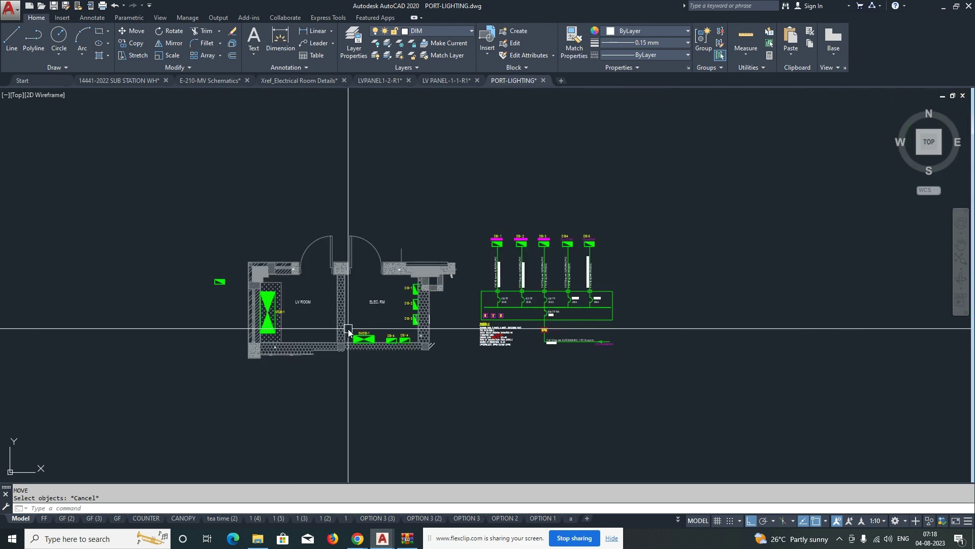
scroll(573, 349, up, 5)
scroll(693, 346, up, 5)
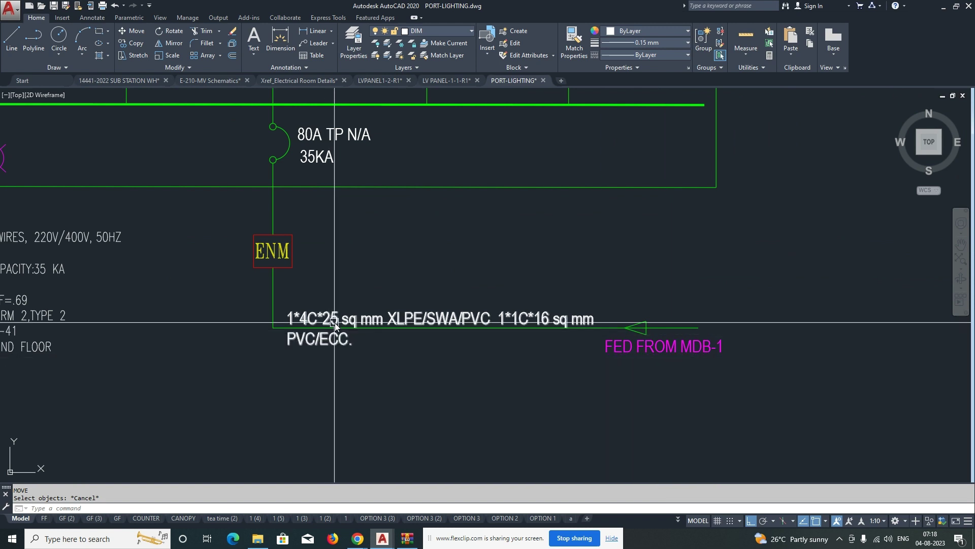
scroll(370, 321, up, 2)
click(369, 321)
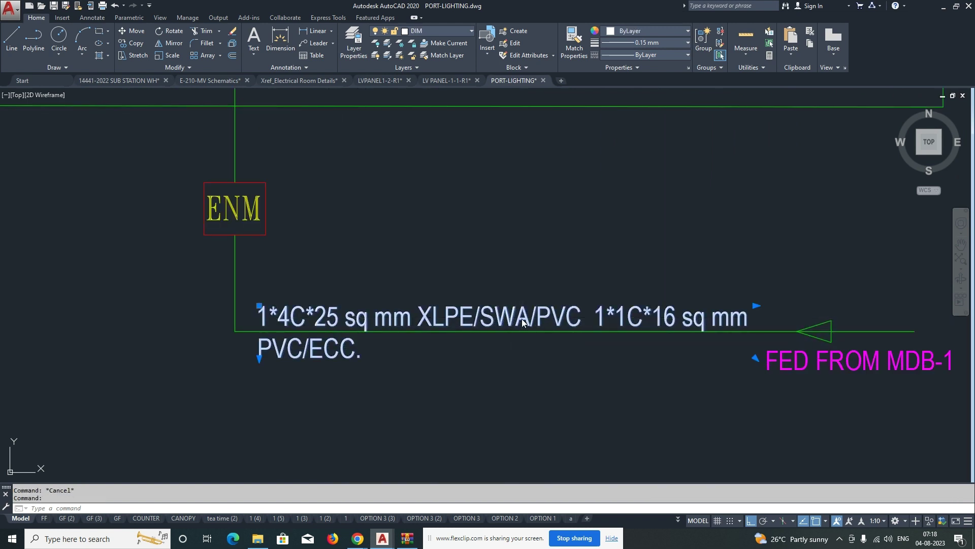
double_click(600, 321)
click(535, 390)
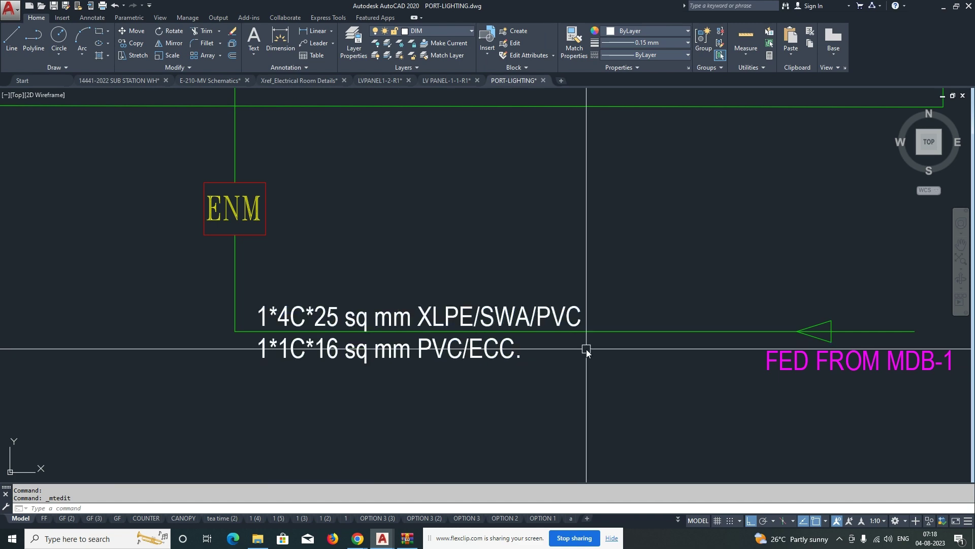
Step: Examine the FED FROM label and the SMDB-1 data in the single-line diagram against the room plan
scroll(586, 350, down, 5)
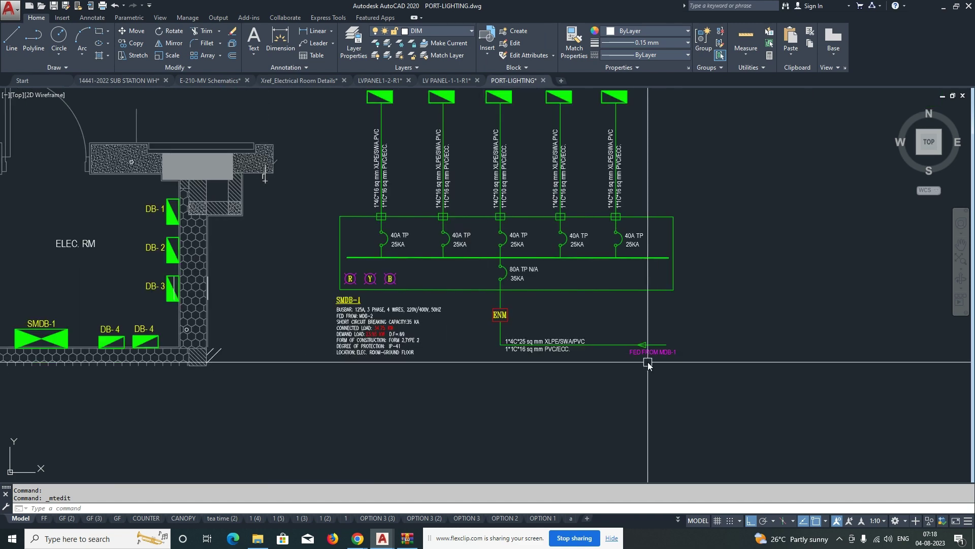
scroll(647, 362, up, 6)
scroll(697, 351, down, 2)
scroll(710, 349, down, 4)
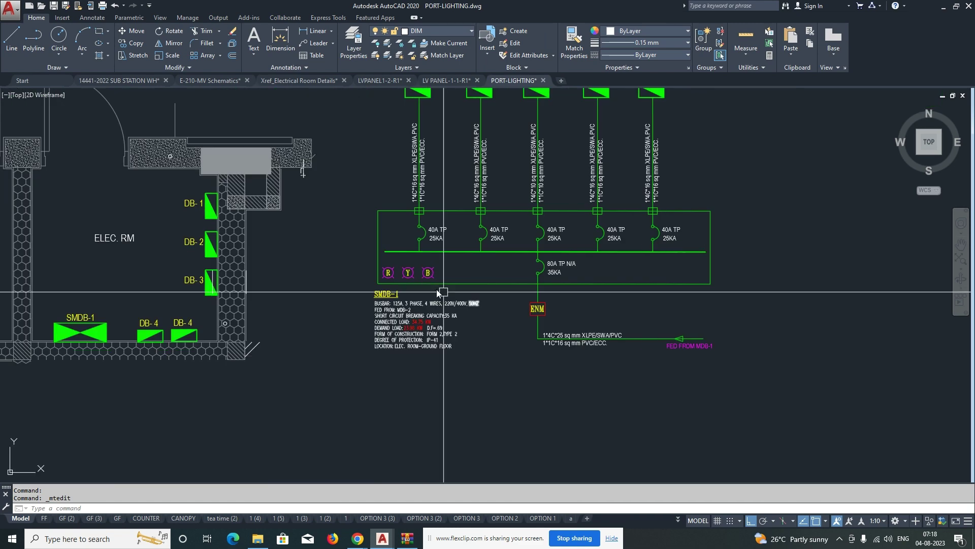
scroll(386, 304, up, 4)
scroll(384, 315, down, 4)
drag(384, 329, 599, 341)
middle_drag(599, 342, 694, 343)
middle_drag(535, 341, 573, 367)
scroll(573, 367, down, 2)
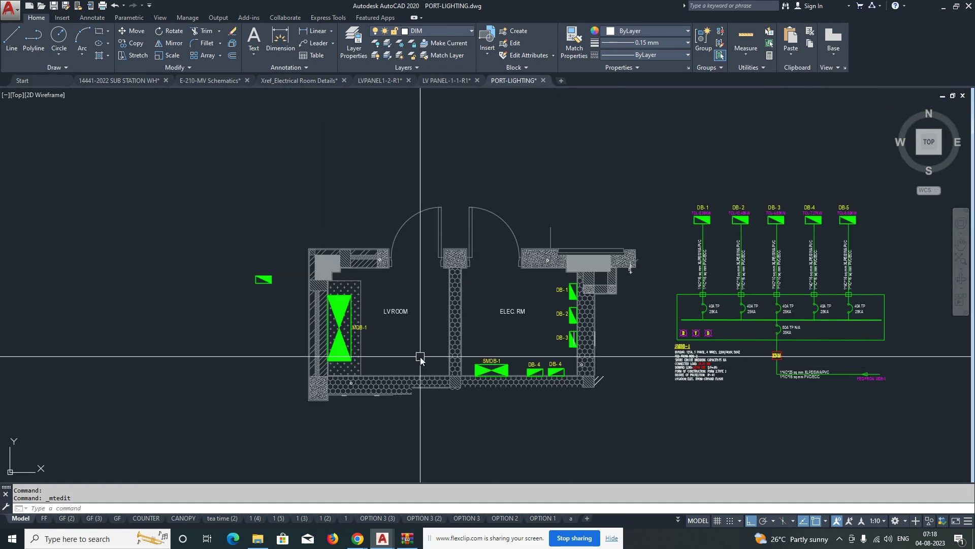
Step: Look for the cable tray fittings library far to the left of the room plan
scroll(420, 356, down, 2)
middle_drag(385, 358, 459, 327)
scroll(457, 329, down, 2)
middle_drag(346, 340, 518, 335)
middle_drag(344, 337, 508, 340)
middle_drag(292, 341, 457, 355)
mouse_move(223, 296)
middle_down()
mouse_move(536, 320)
mouse_move(556, 277)
middle_up()
scroll(280, 299, up, 4)
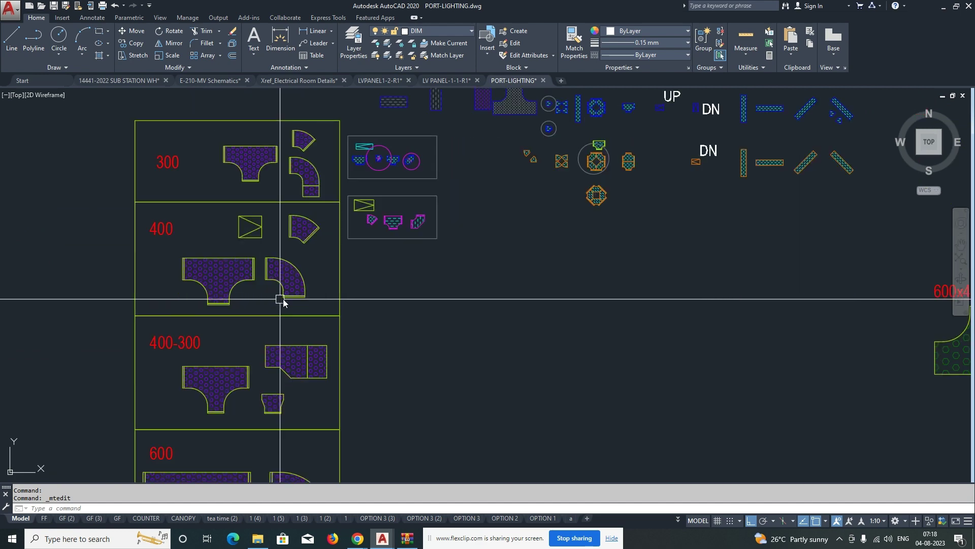
key(Return)
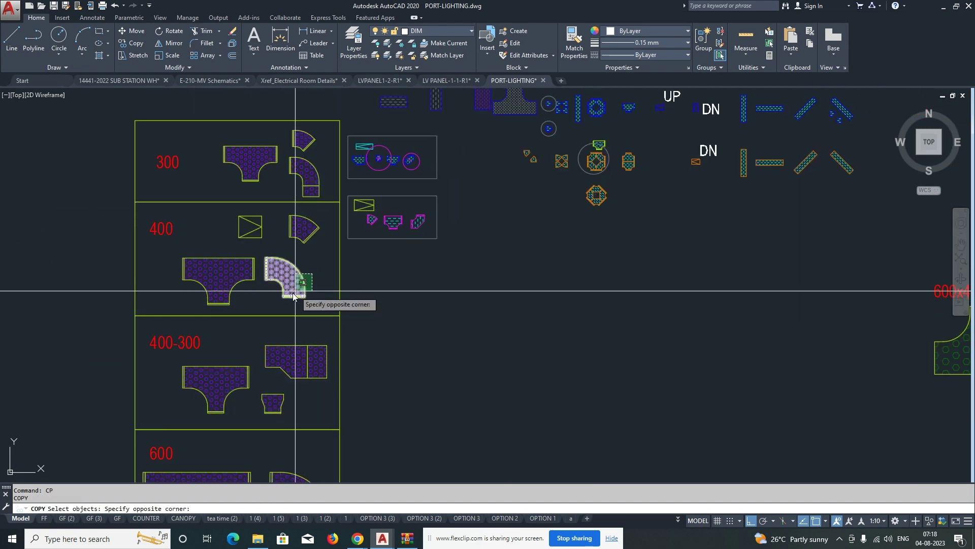
click(297, 284)
key(Return)
click(293, 300)
key(Escape)
middle_drag(297, 328, 313, 283)
scroll(320, 226, up, 2)
key(Return)
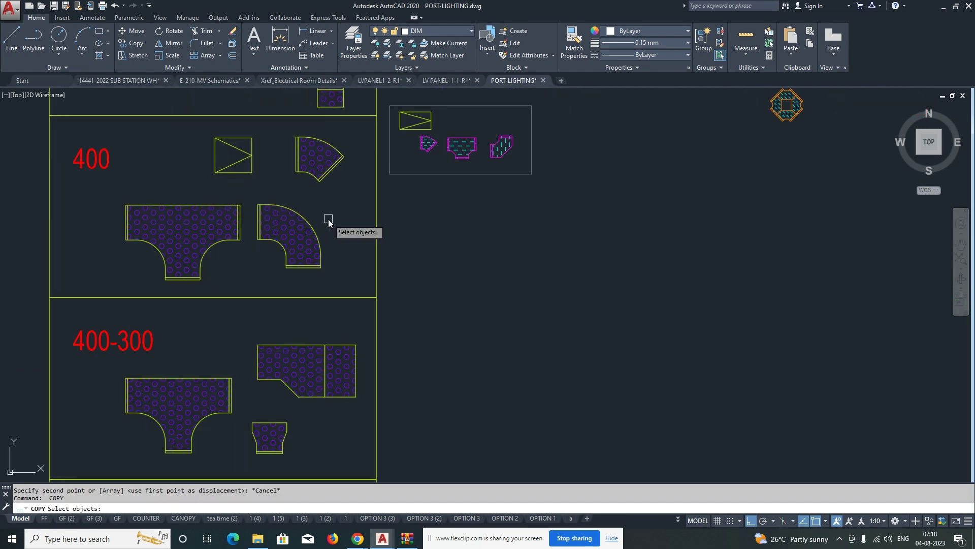
click(293, 264)
key(Return)
click(301, 270)
scroll(292, 284, down, 5)
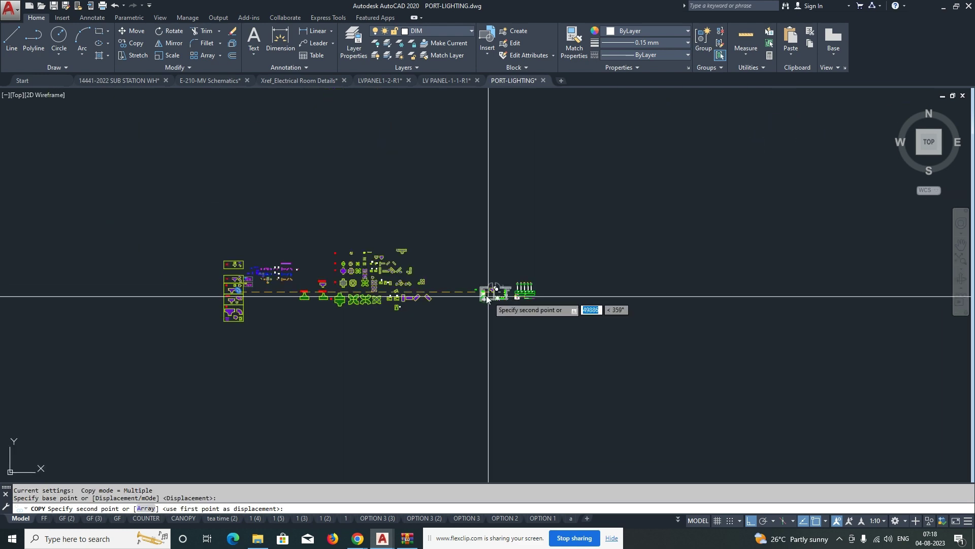
scroll(545, 297, up, 3)
scroll(544, 299, down, 2)
Step: Copy the 300 cable tray bend with its end piece from the fittings library into the LV ROOM
scroll(228, 287, up, 10)
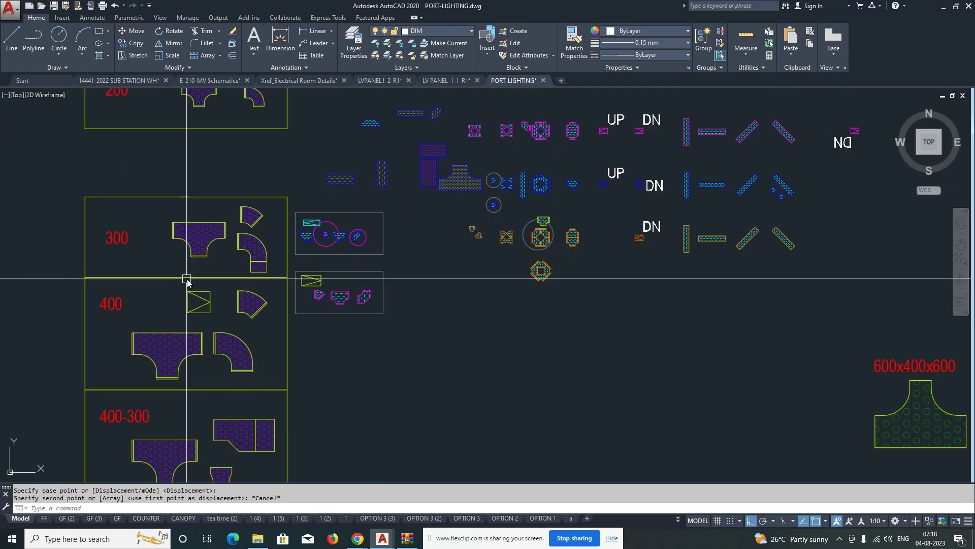
scroll(242, 266, up, 4)
key(space)
click(308, 217)
click(279, 256)
key(space)
click(281, 256)
scroll(257, 312, down, 8)
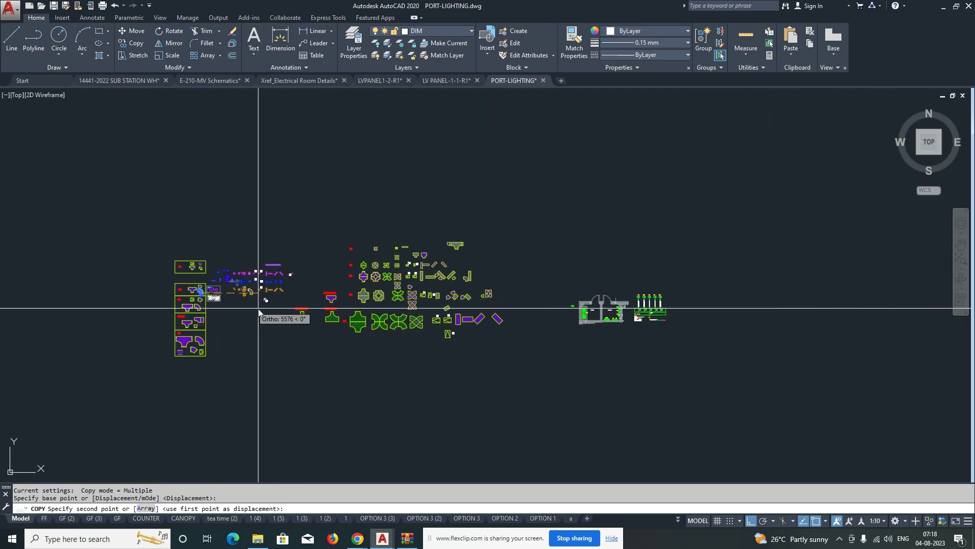
scroll(616, 305, up, 7)
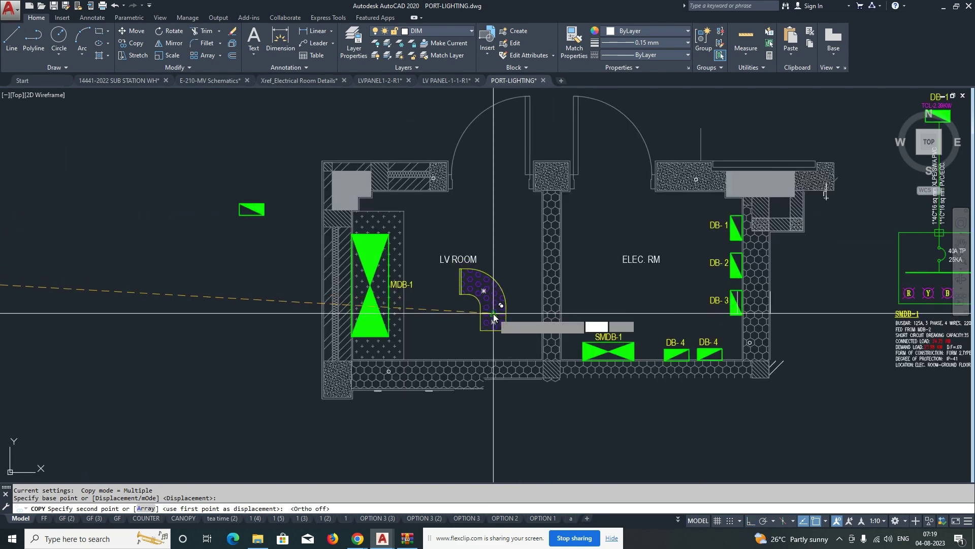
click(493, 314)
key(Escape)
Step: Move the cable tray bend into the ELEC. RM with its lower end centred on the top edge of SMDB-1
middle_drag(507, 311, 425, 291)
key(m)
key(space)
drag(435, 292, 399, 319)
key(space)
click(409, 310)
scroll(509, 316, up, 6)
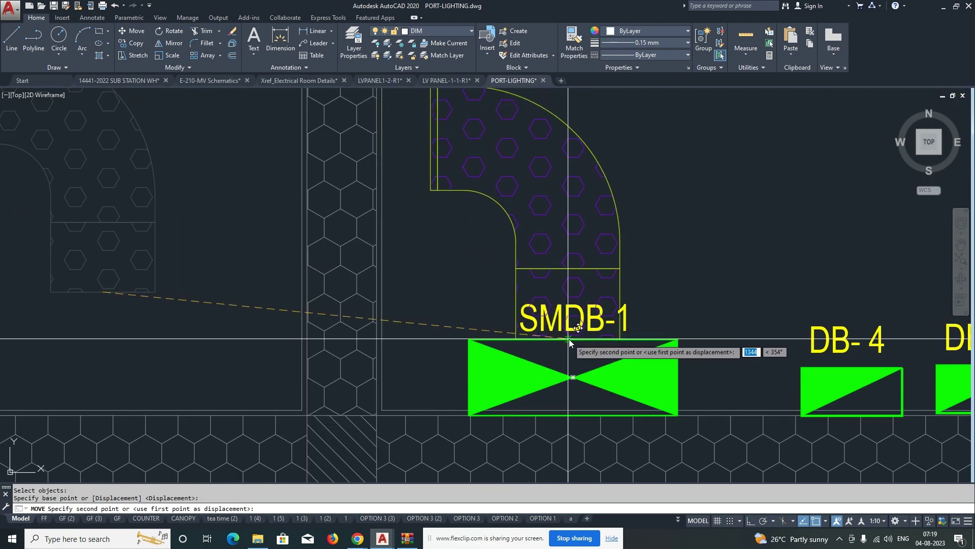
key(Escape)
Step: Move the MDB-1 label further down beside its panel
scroll(513, 330, down, 8)
scroll(466, 322, up, 7)
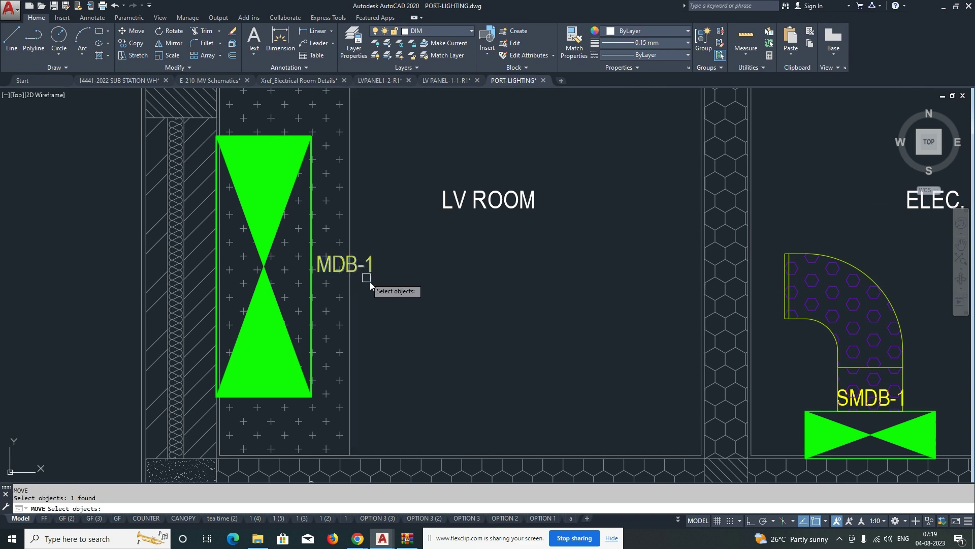
key(space)
click(462, 276)
click(463, 335)
key(Escape)
Step: Stretch the free end of the cable tray bend through the partition wall to the right edge of MDB-1
middle_drag(710, 309, 570, 308)
click(647, 295)
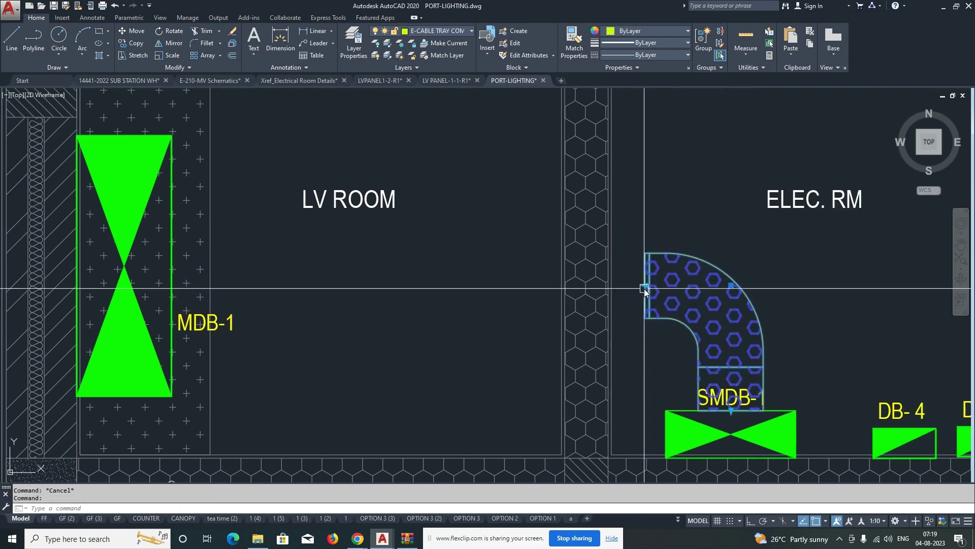
click(644, 288)
click(174, 286)
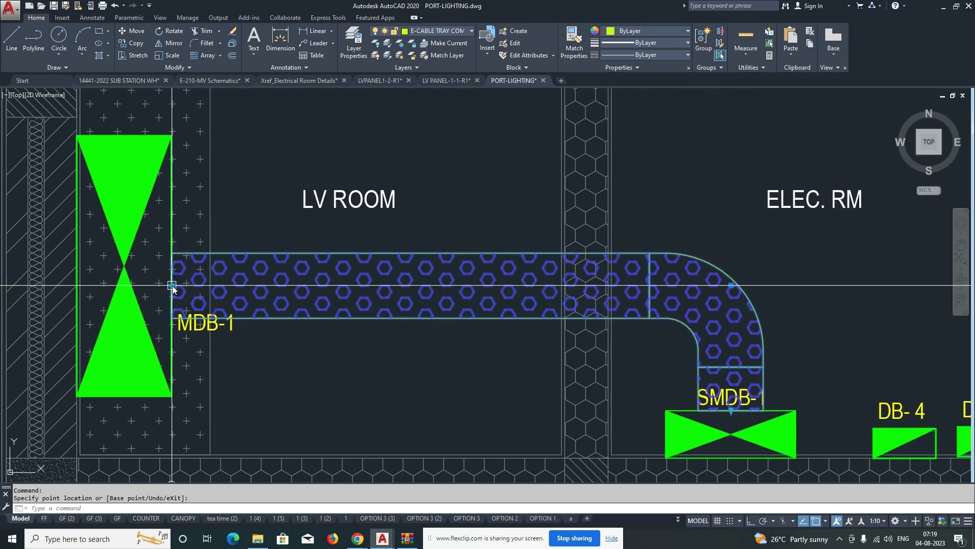
key(Escape)
Step: Move the cable tray run up so that its end is centred on the right edge of MDB-1
text(m)
key(space)
click(441, 344)
click(394, 300)
key(space)
click(174, 285)
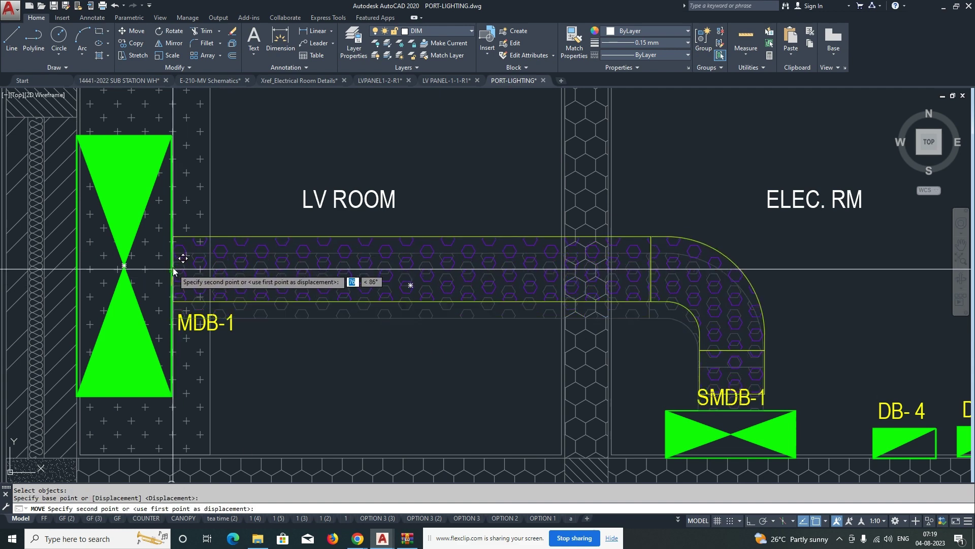
click(172, 265)
Step: Move the SMDB-1 label below its panel
middle_drag(491, 298, 353, 222)
scroll(591, 301, up, 2)
text(m)
click(569, 342)
key(space)
click(569, 341)
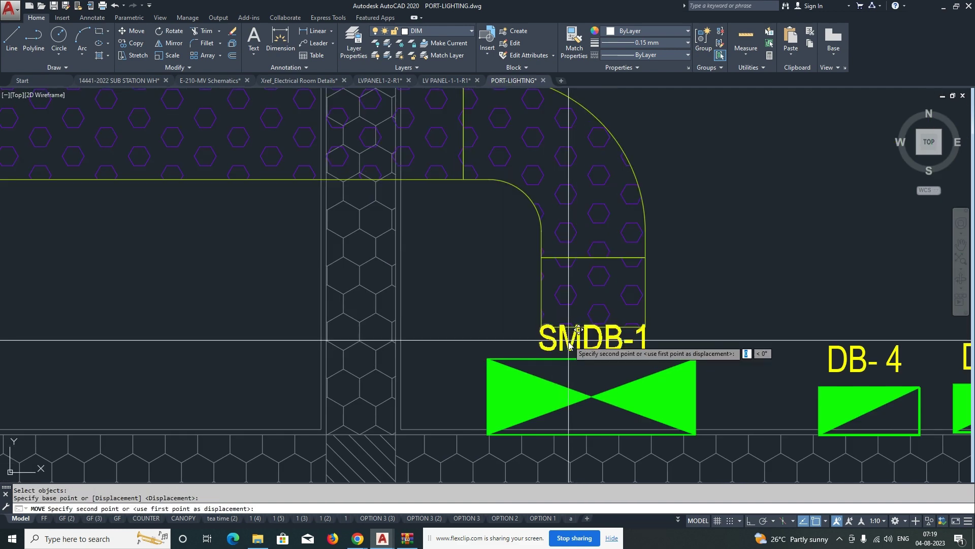
scroll(544, 310, up, 2)
middle_drag(572, 457, 535, 316)
click(529, 274)
Step: Stretch the lower end of the cable tray down to the top edge of SMDB-1
scroll(513, 287, down, 4)
click(557, 230)
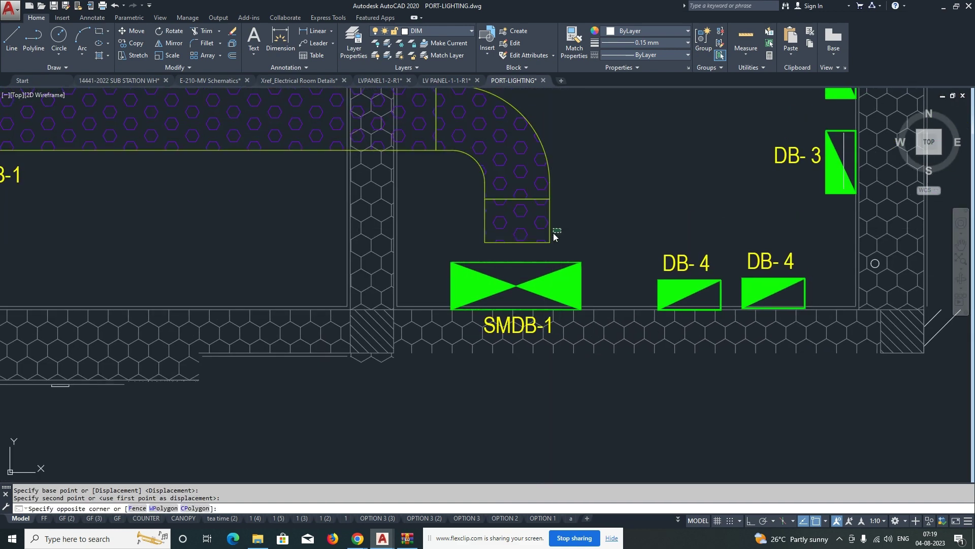
click(533, 244)
click(517, 241)
click(517, 262)
key(Escape)
scroll(517, 264, down, 5)
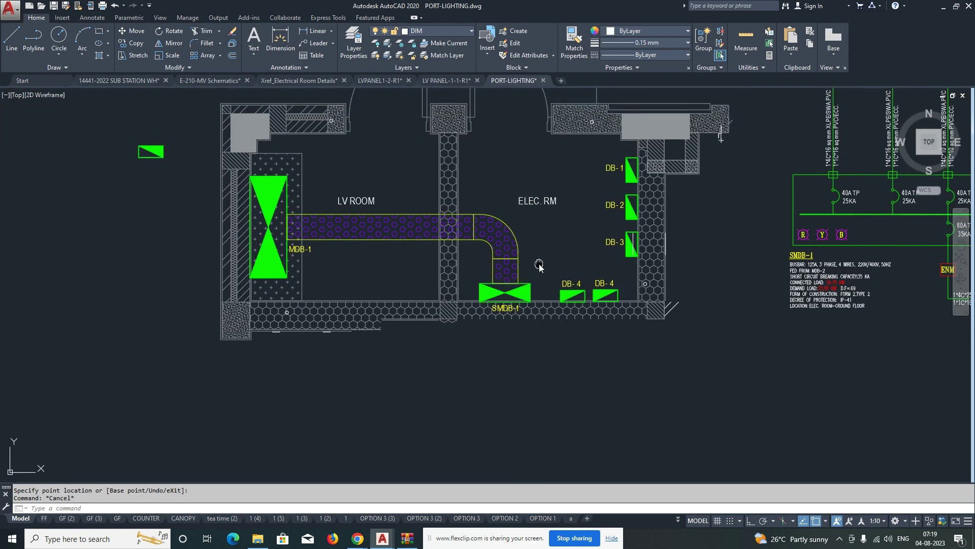
scroll(501, 278, down, 3)
scroll(363, 273, down, 2)
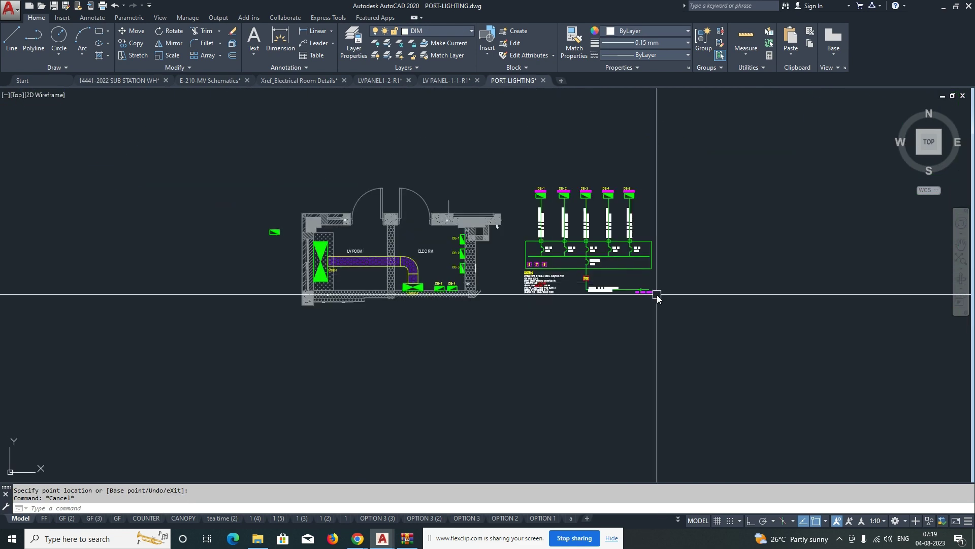
Step: Draw a polyline along the cable tray centreline from MDB-1 to the bend and down to the top of SMDB-1
scroll(607, 300, up, 4)
scroll(606, 307, up, 2)
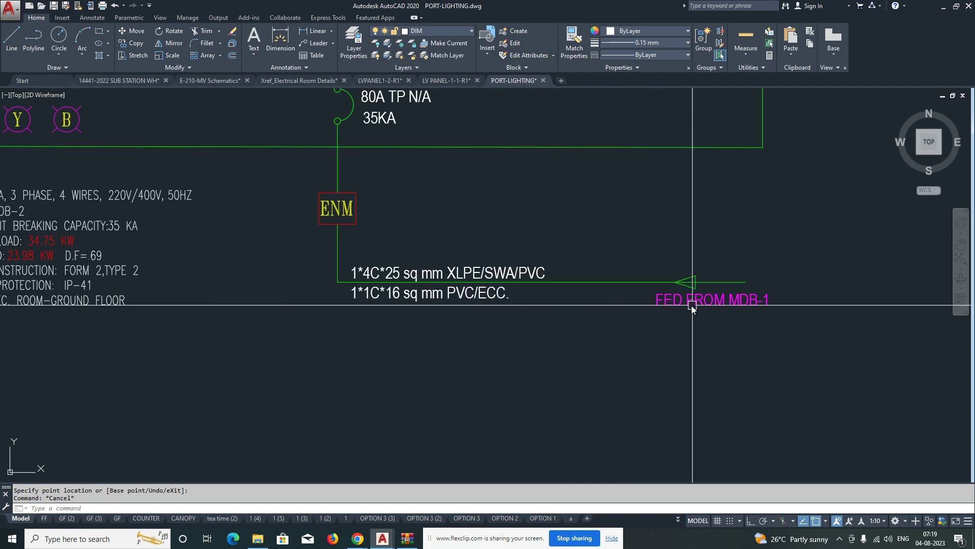
scroll(610, 306, down, 5)
scroll(309, 270, up, 5)
text(PL)
key(Return)
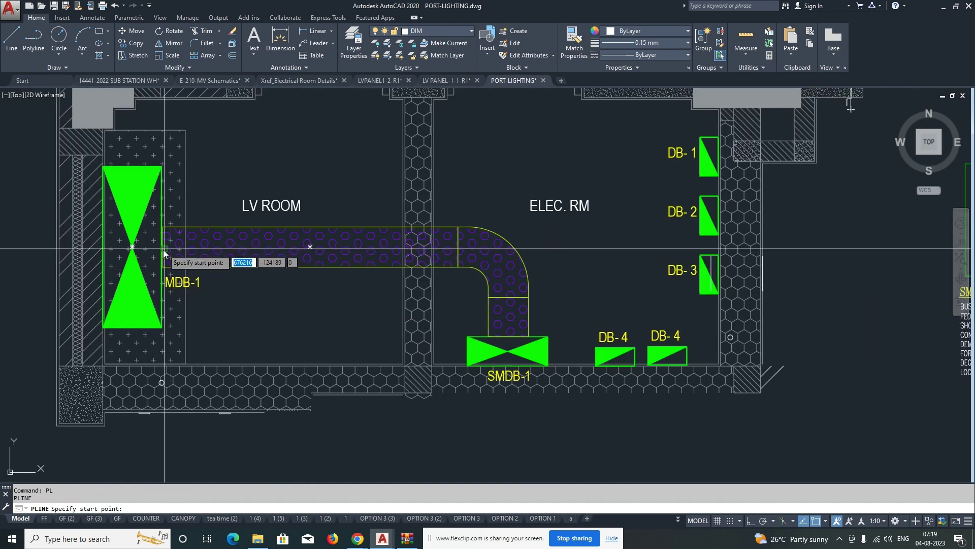
scroll(165, 248, up, 2)
click(161, 248)
middle_drag(530, 265, 476, 245)
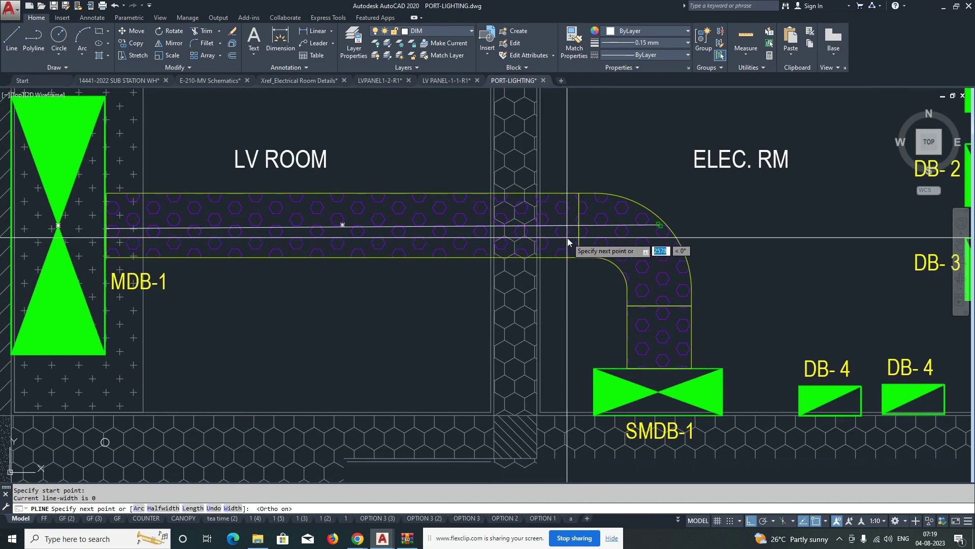
key(Escape)
key(Return)
key(Escape)
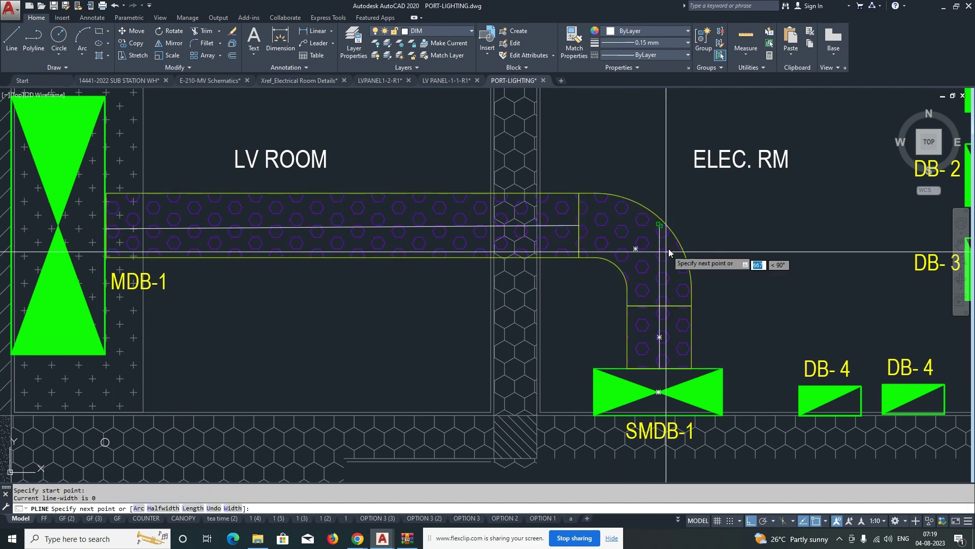
Step: Fillet the cable line's corner inside the tray bend with a radius of 300
text(f)
key(Return)
text(r)
key(Return)
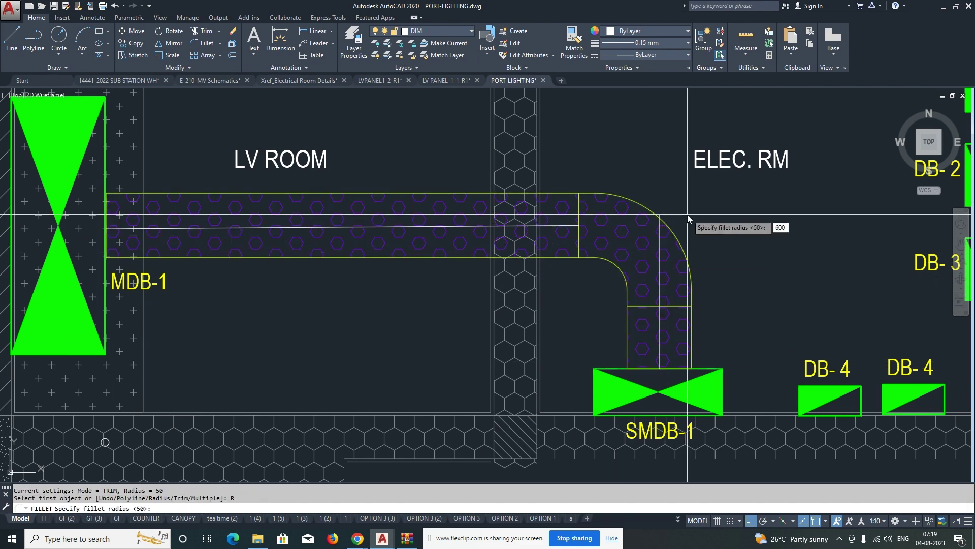
key(Escape)
text(r)
key(Return)
text(300)
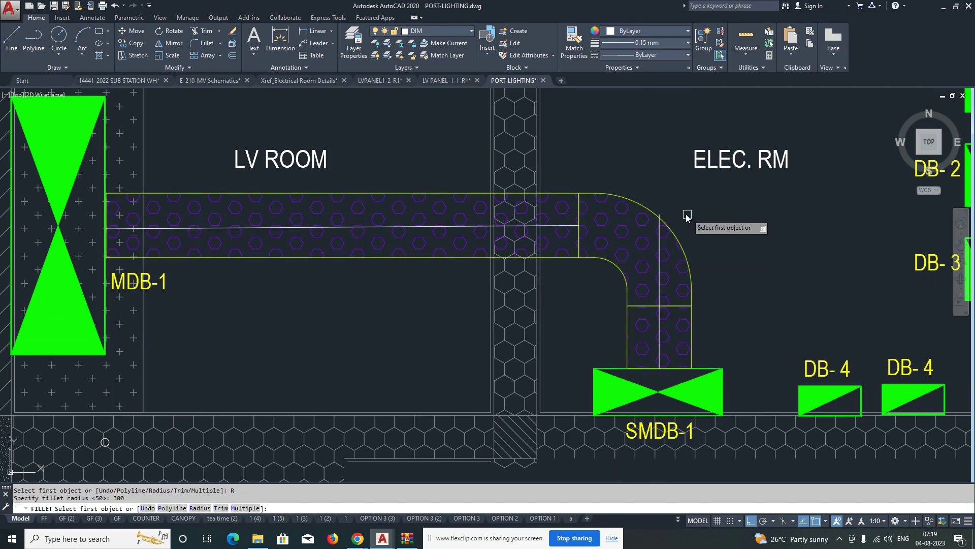
key(Return)
click(561, 225)
key(Escape)
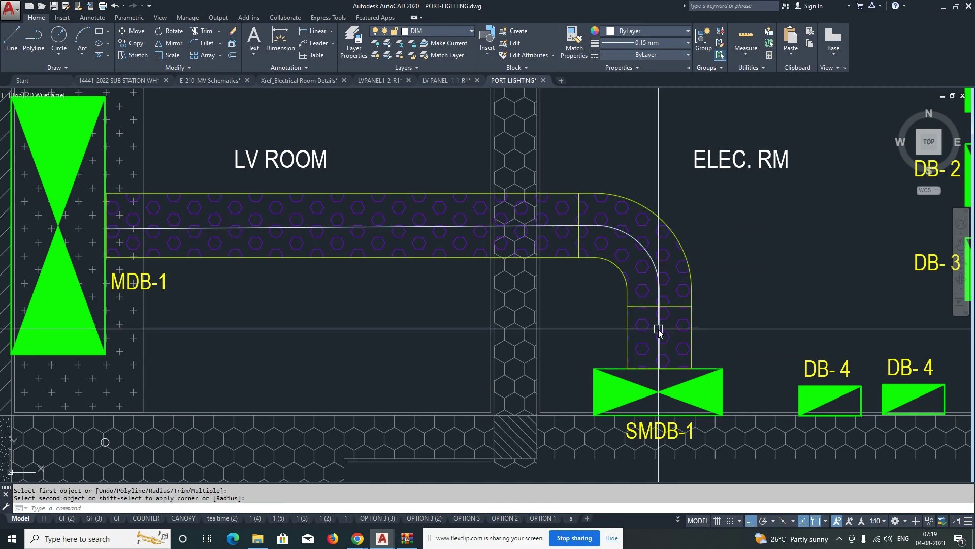
Step: Set the cable polyline's global width to 25
key(ctrl+1)
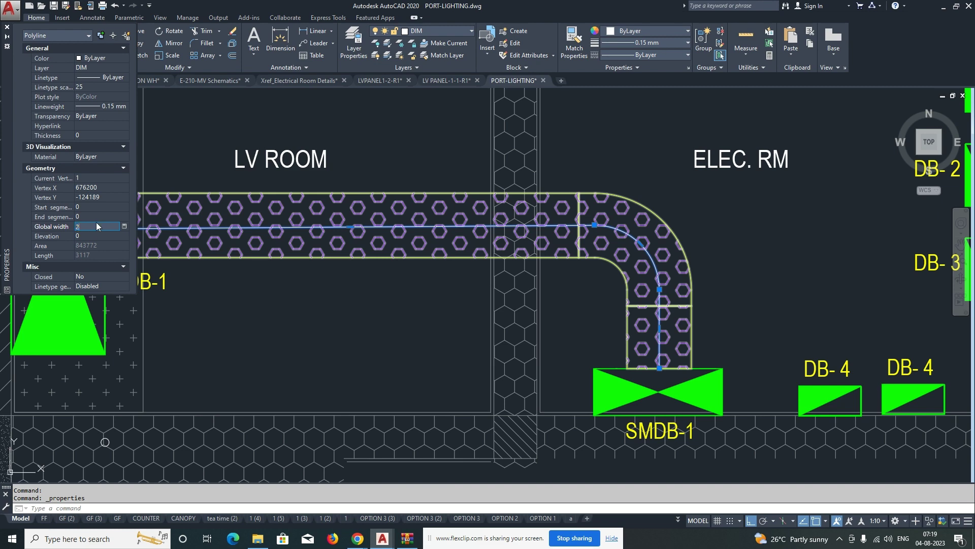
key(Escape)
key(Escape)
Step: Offset the cable polyline by 61 toward the inner side of the tray bend for the second cable
scroll(520, 278, down, 5)
scroll(773, 303, up, 7)
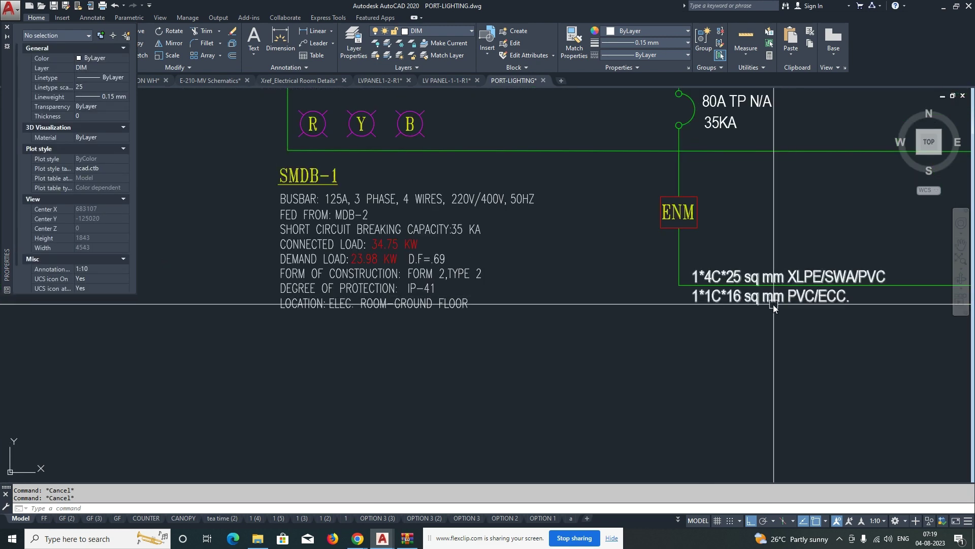
scroll(345, 316, down, 7)
scroll(330, 268, up, 6)
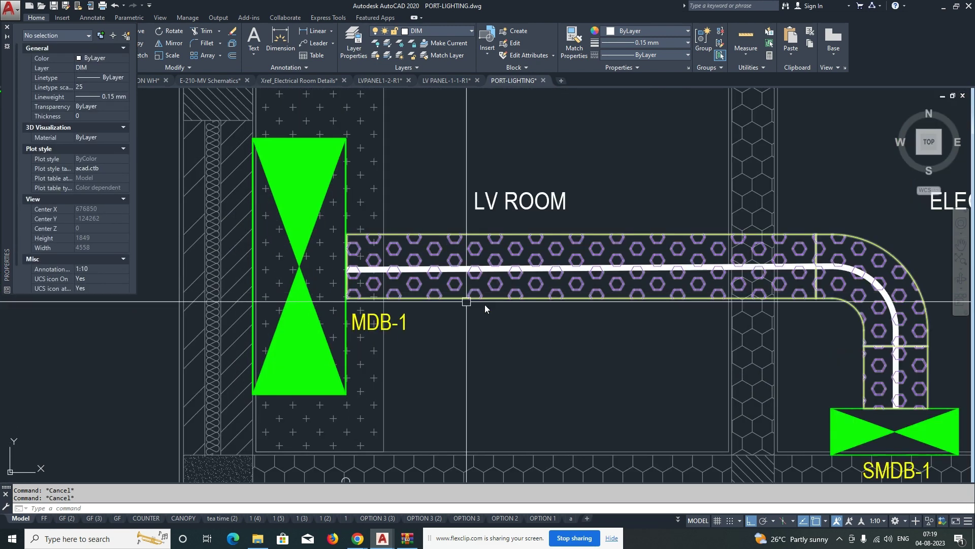
middle_drag(484, 304, 408, 281)
scroll(335, 247, up, 2)
text(o)
key(space)
click(334, 243)
scroll(336, 257, up, 2)
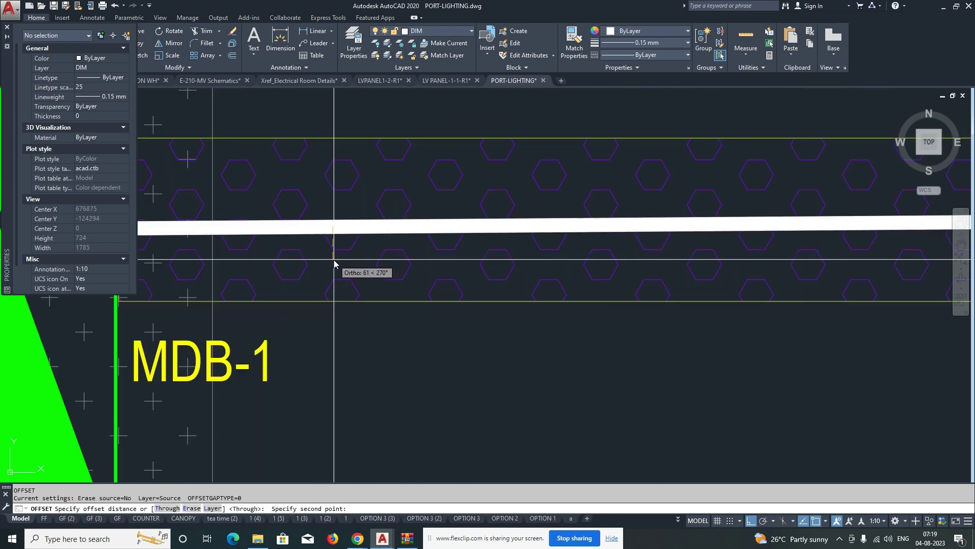
click(336, 260)
click(337, 231)
click(367, 275)
scroll(369, 274, down, 2)
key(Escape)
Step: Set the global width of the inner, offset cable polyline to 16
click(363, 265)
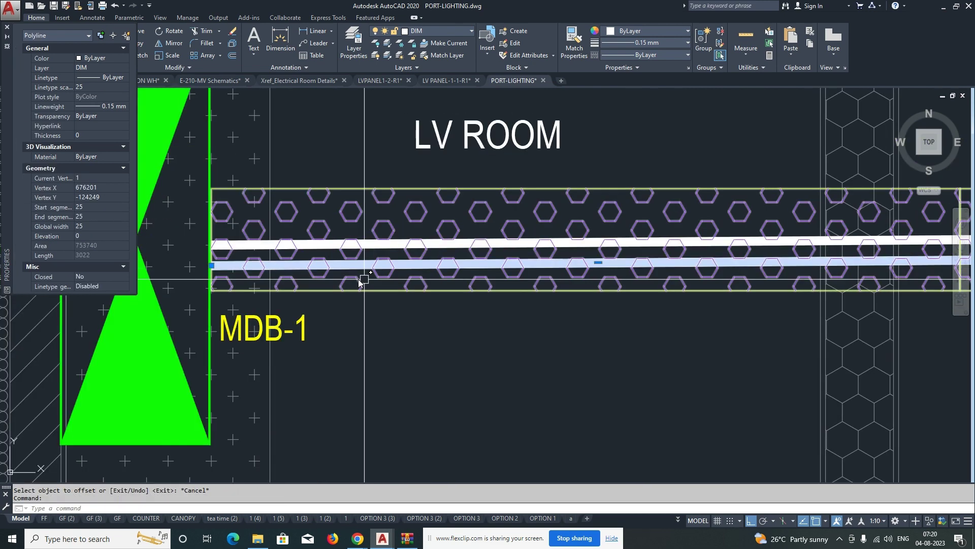
scroll(471, 298, down, 9)
scroll(858, 336, up, 4)
scroll(855, 342, down, 2)
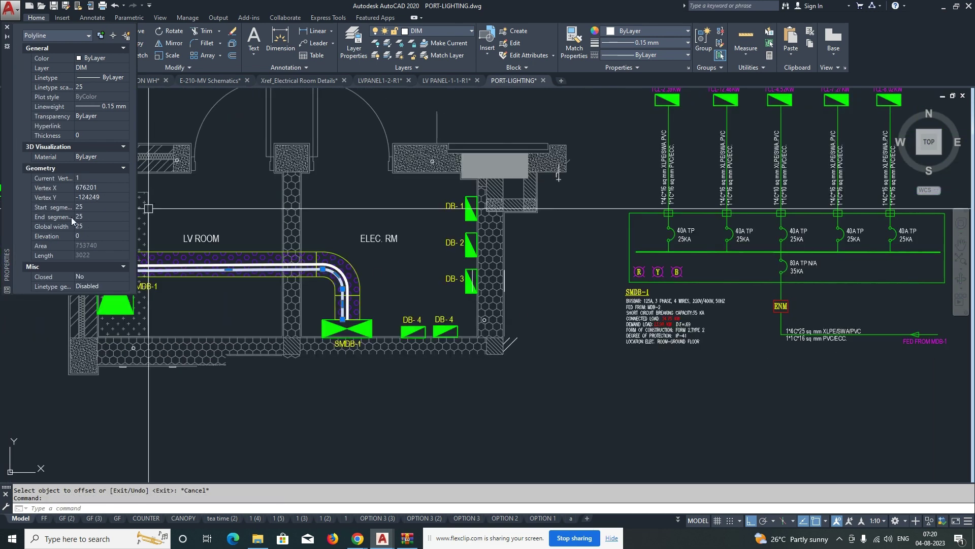
click(96, 226)
key(Return)
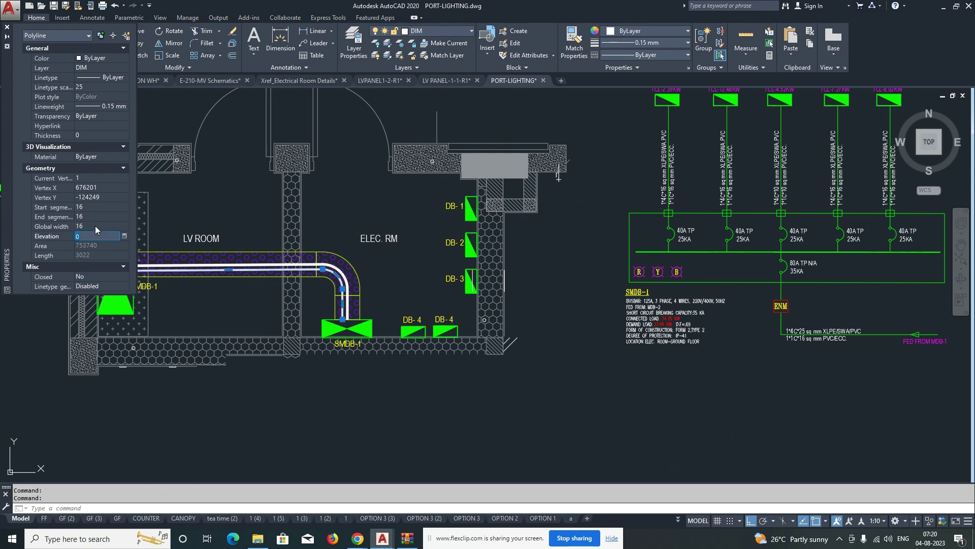
key(Escape)
key(Escape)
scroll(403, 279, up, 5)
scroll(483, 280, down, 5)
text(e)
key(Return)
click(483, 279)
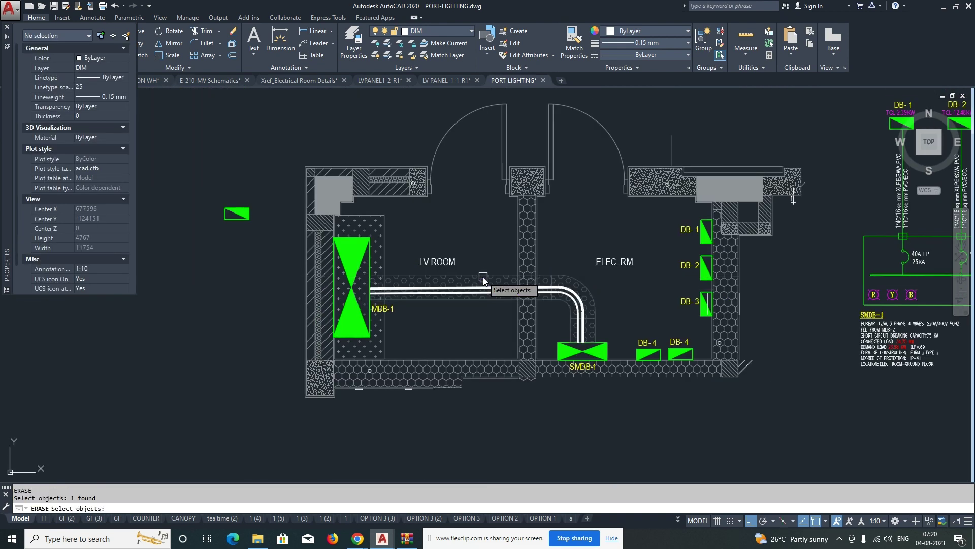
scroll(517, 294, down, 7)
key(Escape)
Step: Move the CT-200-90 tray bend from the tray symbol library into the electrical room beside the existing tray bend
middle_drag(237, 269, 413, 270)
scroll(305, 247, up, 4)
scroll(320, 240, up, 6)
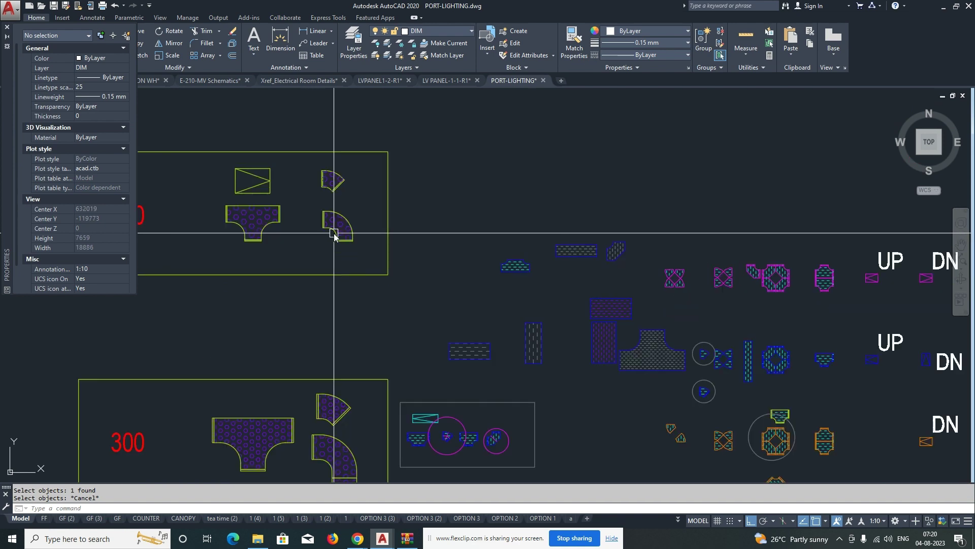
text(m)
key(Return)
click(381, 199)
click(345, 254)
key(Return)
click(349, 252)
scroll(316, 255, down, 5)
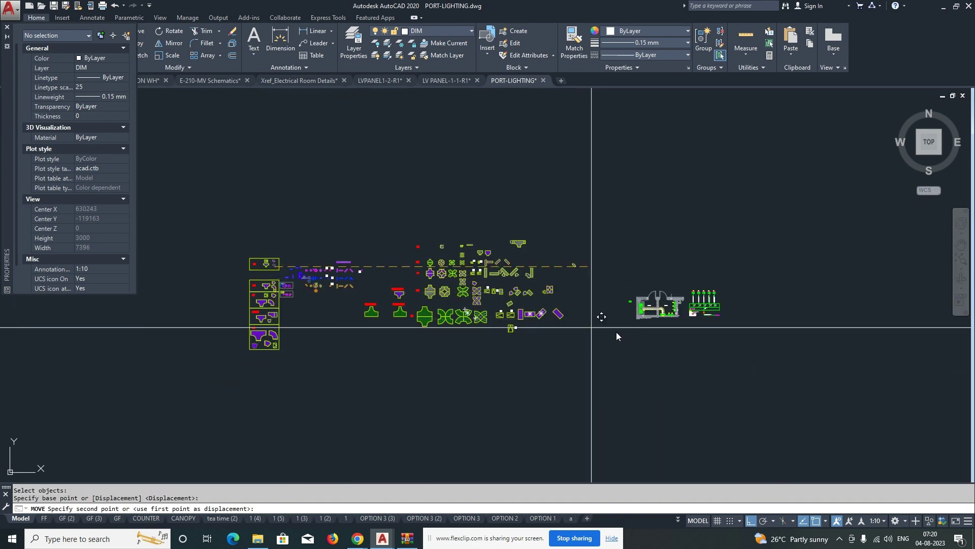
scroll(615, 329, up, 7)
click(545, 269)
Step: Erase the existing wider cable tray run between MDB-1 and SMDB-1, keeping the two cable polylines
text(e)
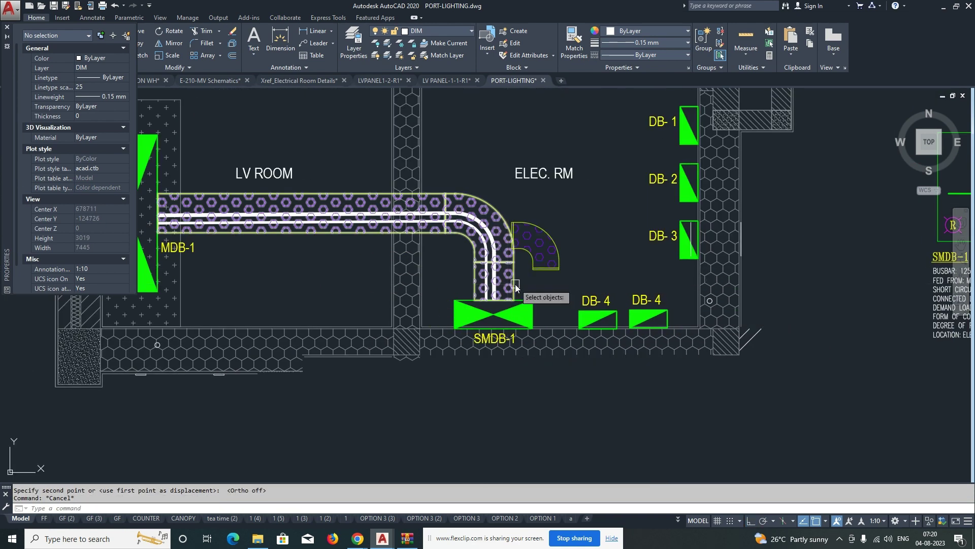
click(514, 285)
key(space)
text(m)
drag(568, 279, 540, 255)
key(space)
key(Escape)
Step: Set the colour of both cable polylines to yellow
scroll(492, 271, up, 5)
click(517, 275)
click(453, 296)
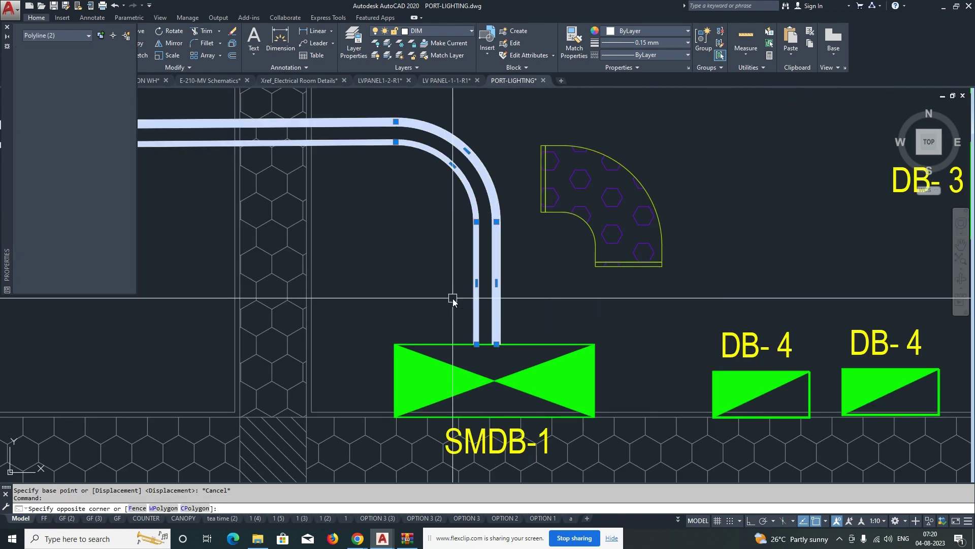
click(104, 58)
click(96, 97)
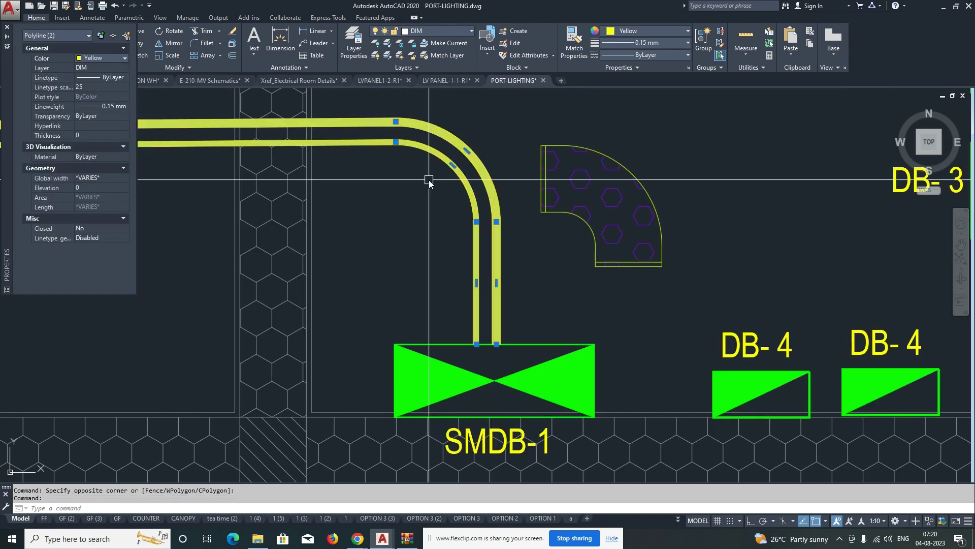
Step: Set the inner cable polyline's colour to blue and the outer one's to red
click(105, 59)
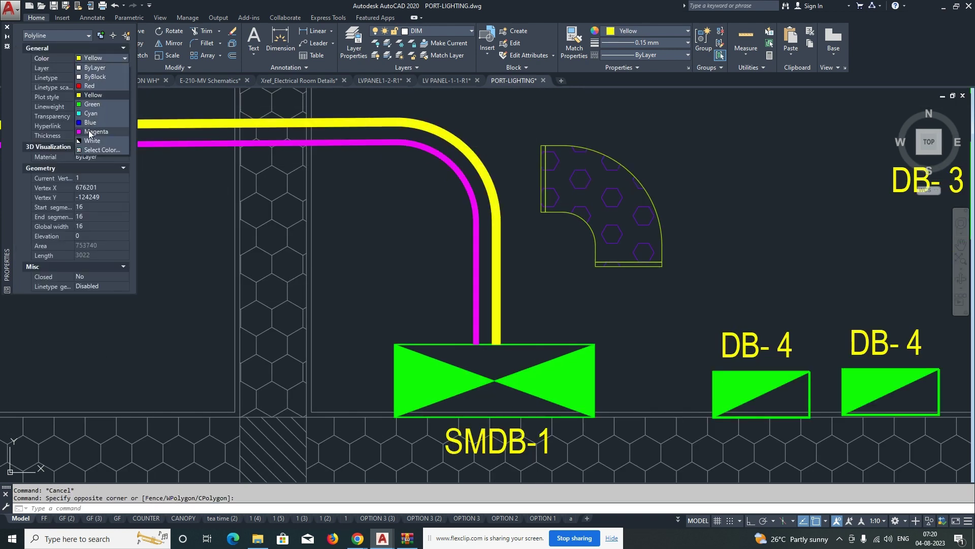
scroll(449, 297, down, 2)
click(477, 286)
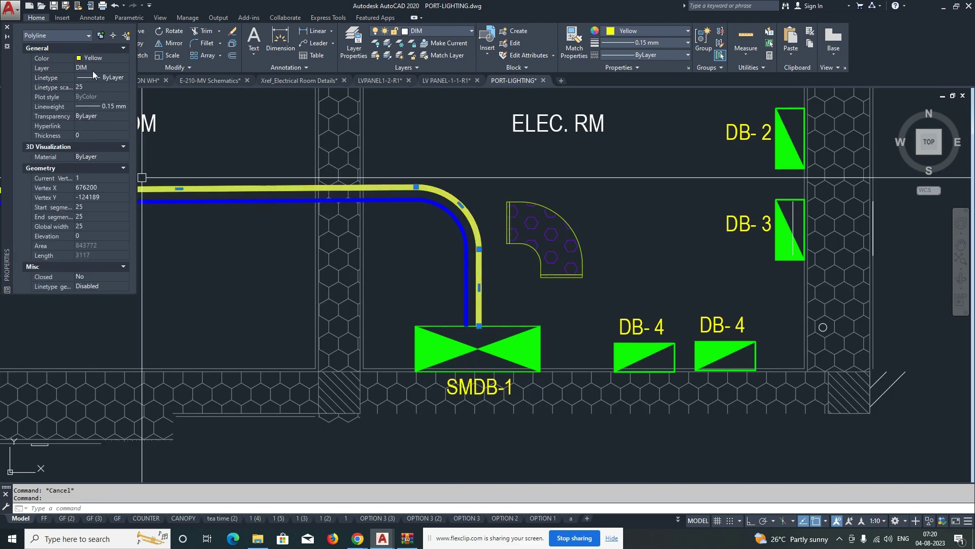
click(98, 59)
click(90, 86)
key(Escape)
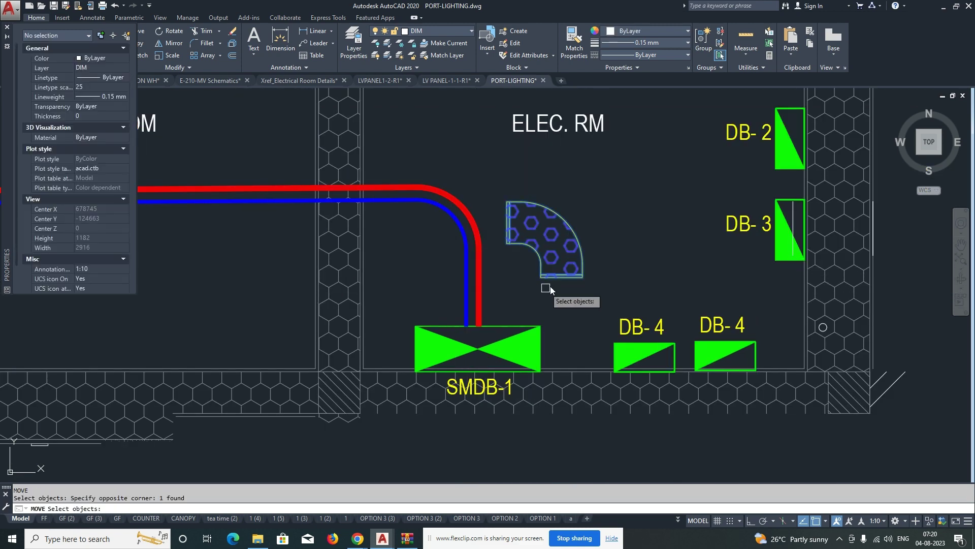
Step: Move the CT-200-90 tray bend so its lower end sits centred on the top edge of SMDB-1
key(Return)
click(546, 285)
scroll(476, 326, up, 4)
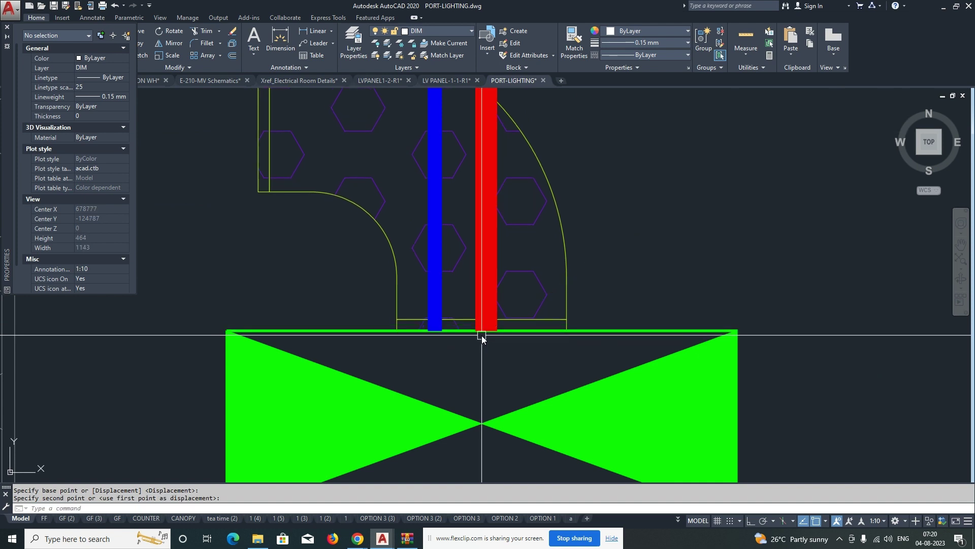
scroll(481, 335, down, 4)
key(Escape)
Step: Move the tray bend straight up so its horizontal end lines up with the cable runs
click(515, 299)
text(m)
key(Return)
click(396, 245)
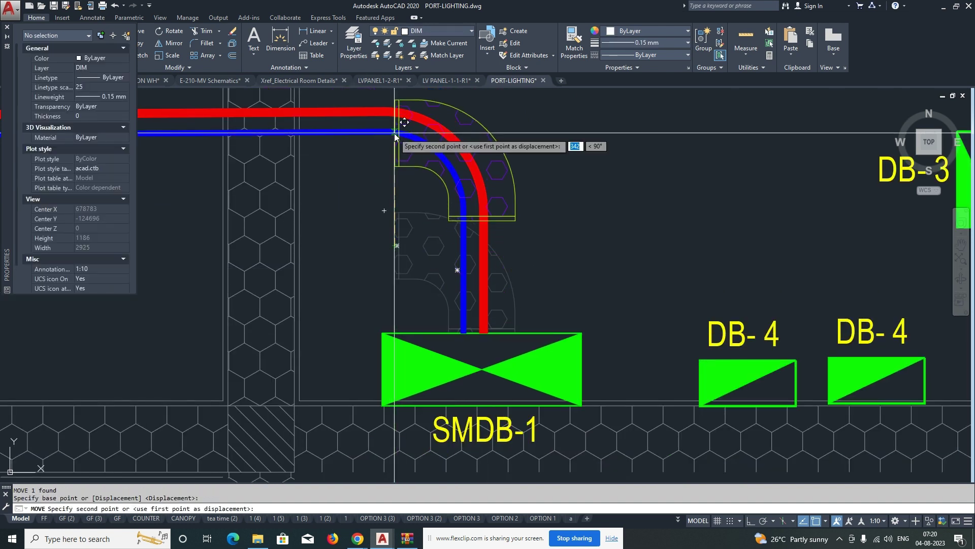
click(396, 135)
Step: Stretch the lower end of the tray bend down to the top edge of SMDB-1
click(516, 219)
click(482, 218)
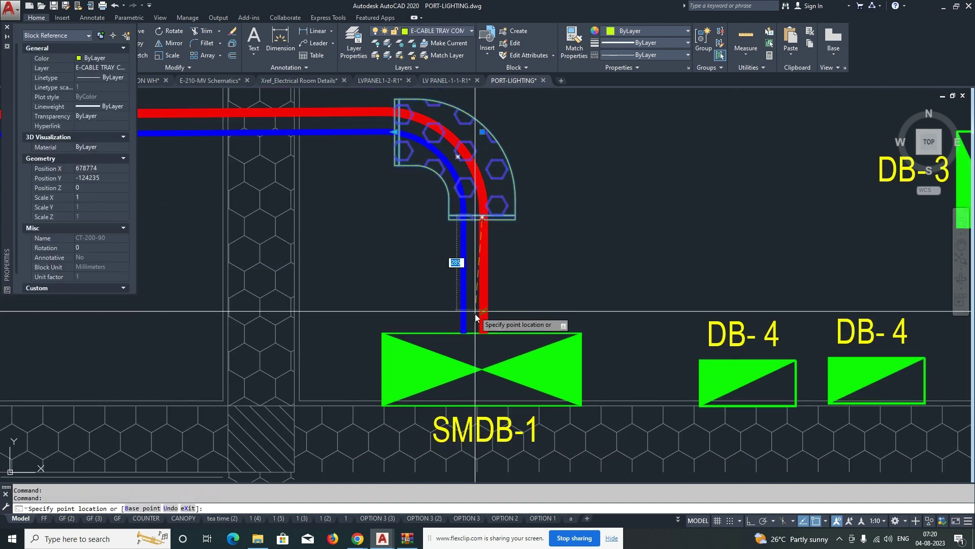
click(483, 333)
key(Escape)
text(m)
key(Return)
click(536, 311)
click(501, 305)
key(Return)
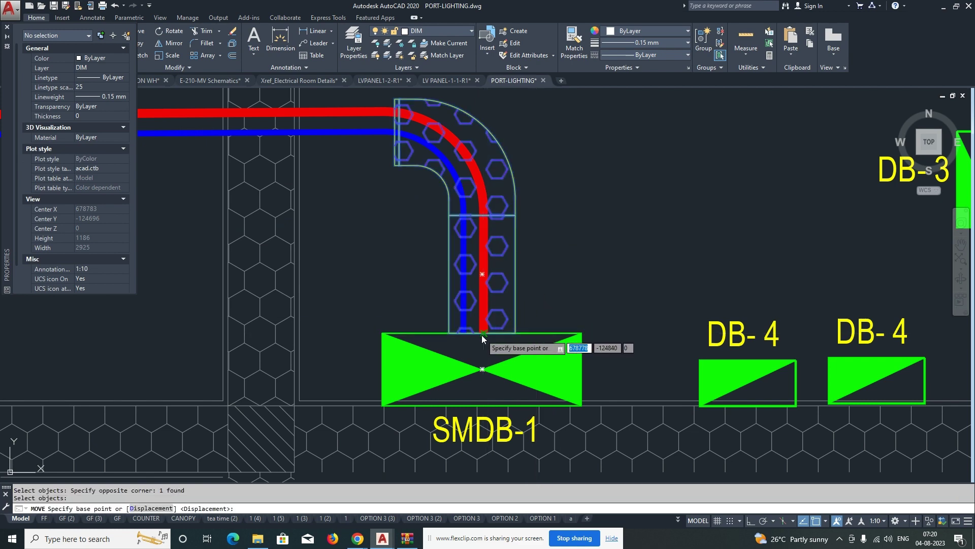
click(482, 333)
scroll(482, 334, down, 4)
key(Escape)
key(Escape)
Step: Stretch the horizontal end of the tray bend through the partition wall to the right edge of MDB-1
scroll(434, 294, up, 3)
click(500, 280)
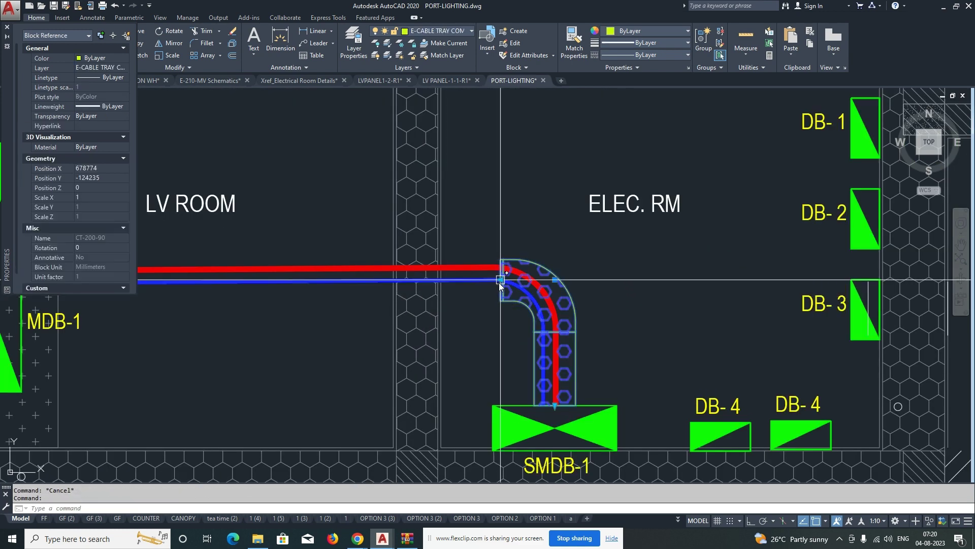
click(501, 280)
scroll(370, 300, down, 2)
middle_drag(370, 300, 543, 284)
click(327, 269)
key(Escape)
Step: Move the cable tray run slightly up so that both cable polylines lie well inside it
middle_drag(444, 306, 409, 291)
scroll(518, 261, up, 2)
text(m)
key(Return)
click(433, 270)
key(Return)
click(407, 311)
click(409, 306)
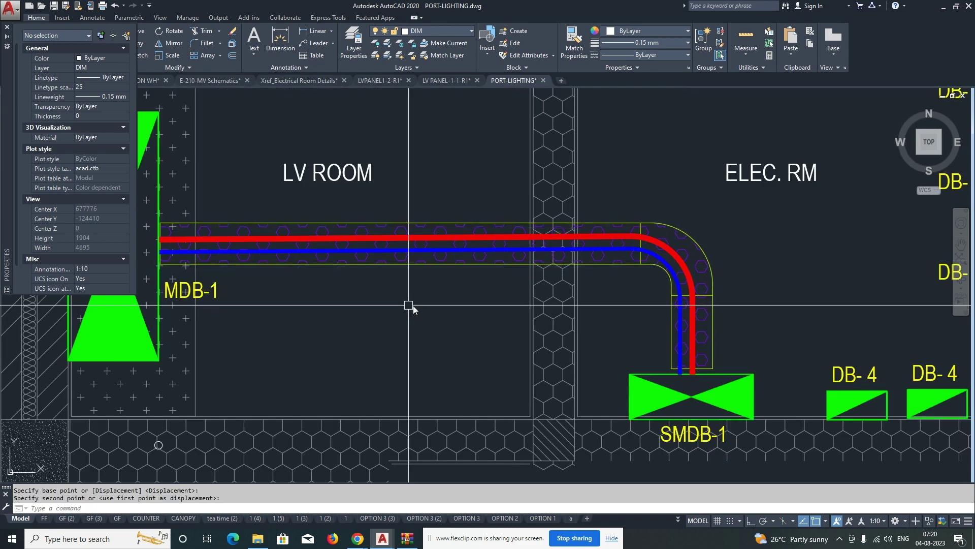
Step: Try to re-fillet the cable polylines' bends with radii of 300 and 150
mouse_move(672, 276)
middle_down()
mouse_move(634, 252)
mouse_move(611, 291)
middle_up()
text(f)
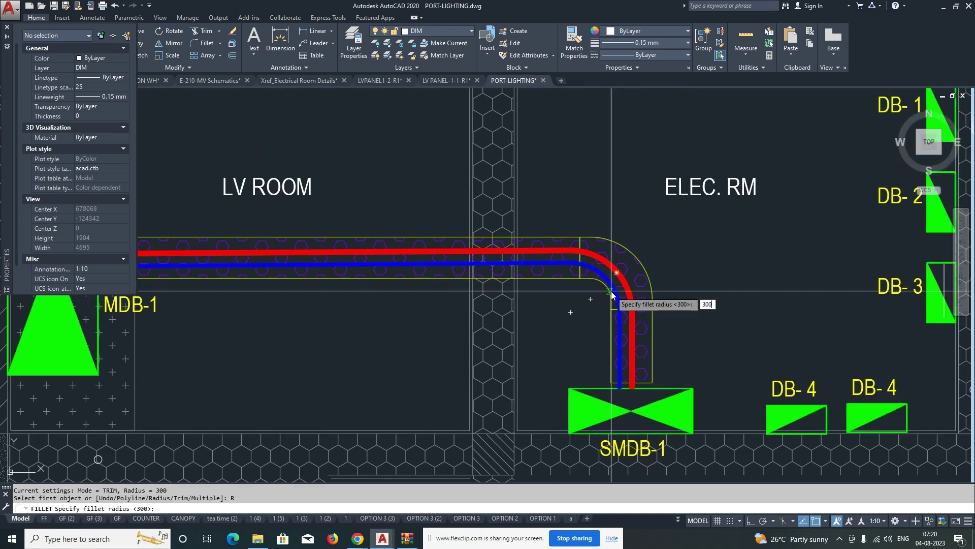
key(Return)
scroll(564, 253, up, 2)
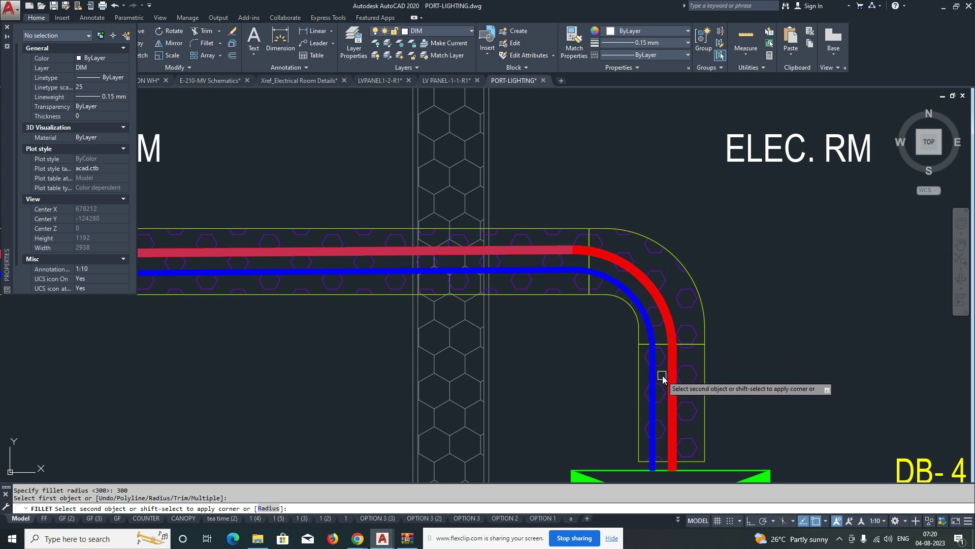
key(Escape)
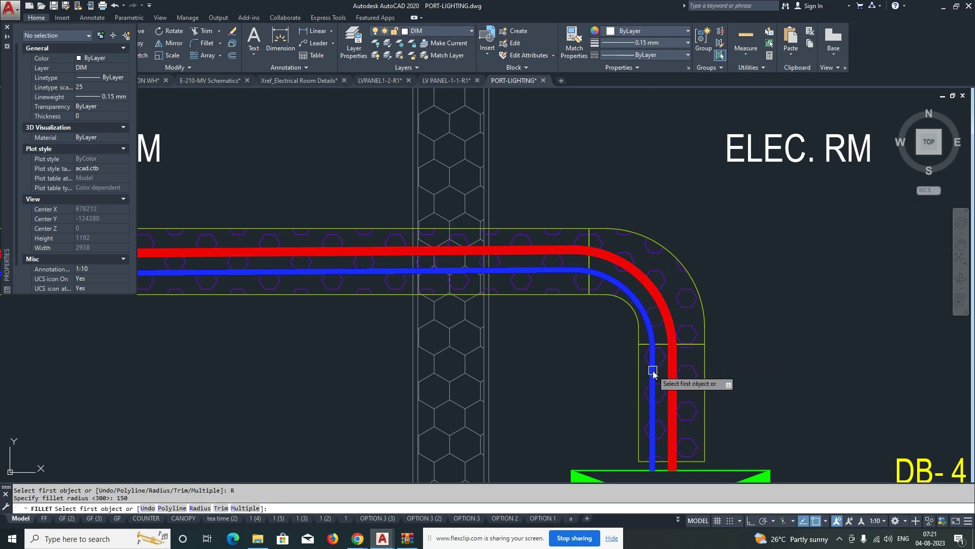
click(588, 250)
key(Escape)
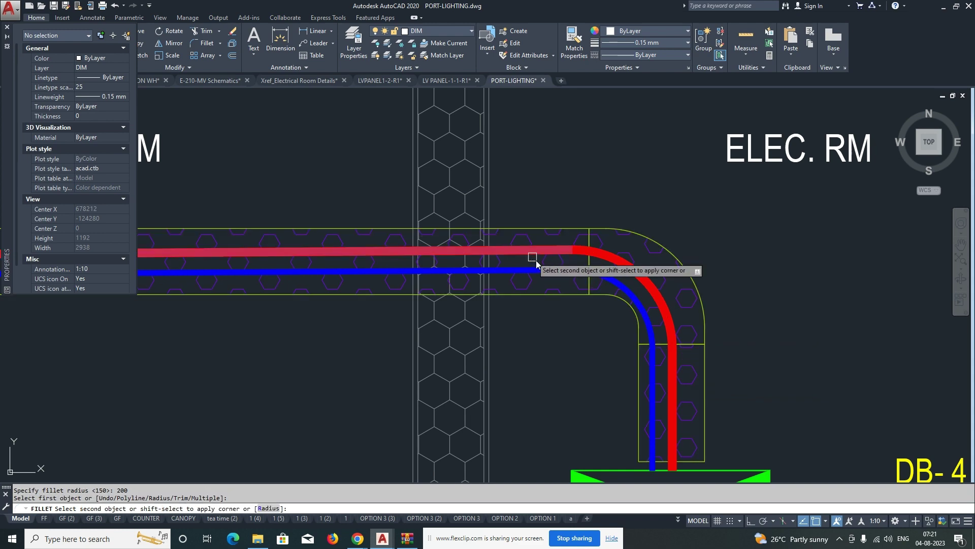
Step: Fillet the red cable polyline's bend with a radius of 200
click(672, 399)
key(Return)
click(657, 379)
key(Escape)
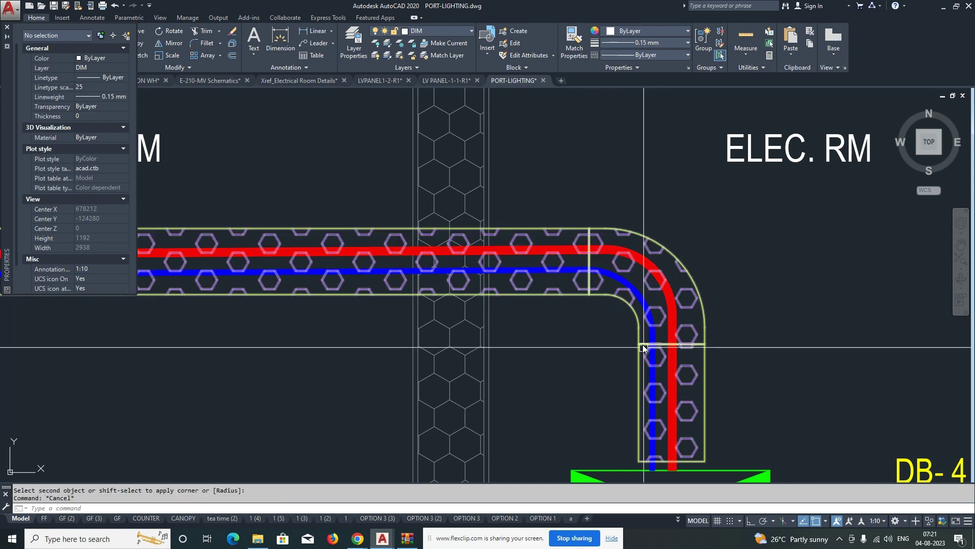
Step: Erase the blue inner cable polyline from the tray
text(e)
key(Return)
click(627, 278)
key(Return)
key(Escape)
Step: Offset the red cable polyline by 61 toward the inside of the bend
text(o)
key(Return)
key(Return)
click(563, 250)
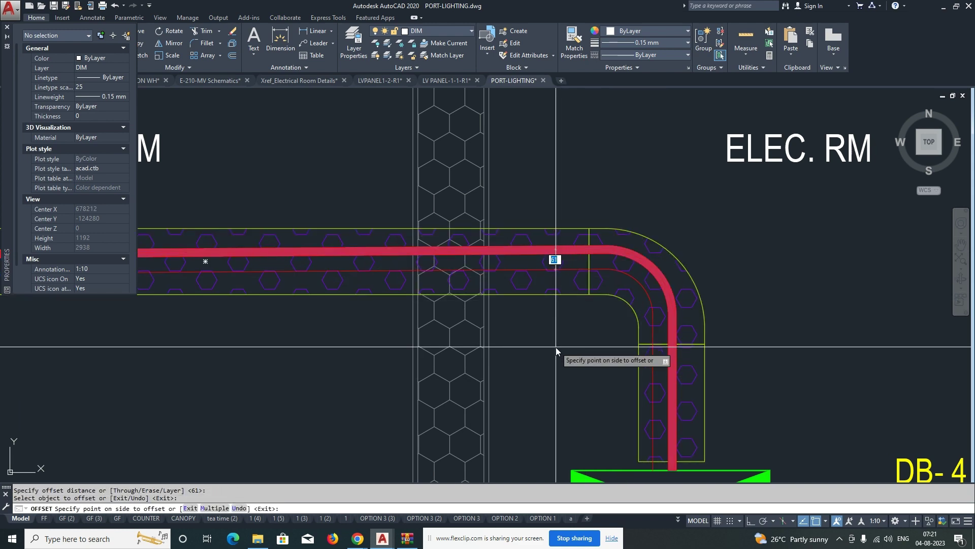
click(571, 333)
key(Escape)
scroll(704, 365, down, 5)
scroll(596, 328, up, 8)
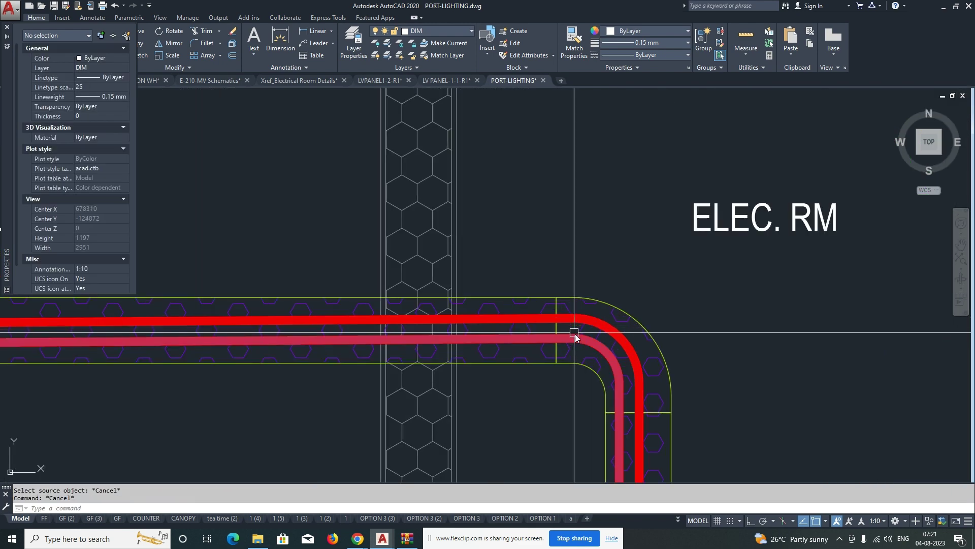
Step: Set the inner cable polyline's global width to 16 and its color to green
click(572, 339)
click(90, 227)
text(16)
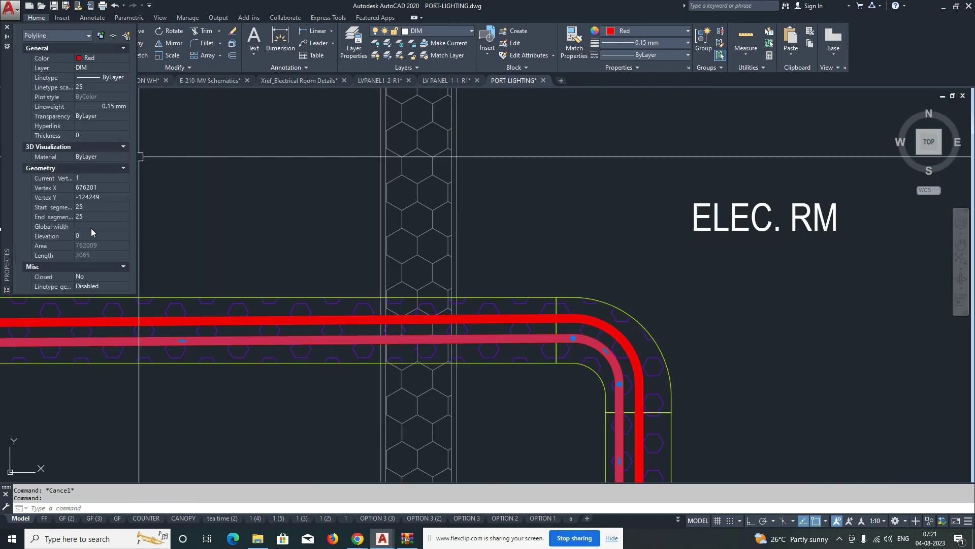
key(Return)
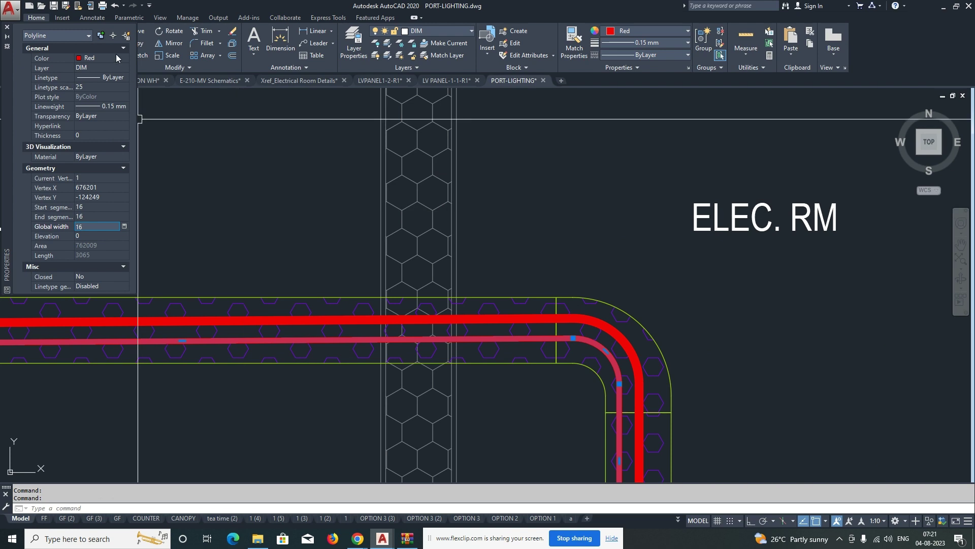
click(117, 58)
click(92, 104)
key(Escape)
scroll(493, 245, down, 8)
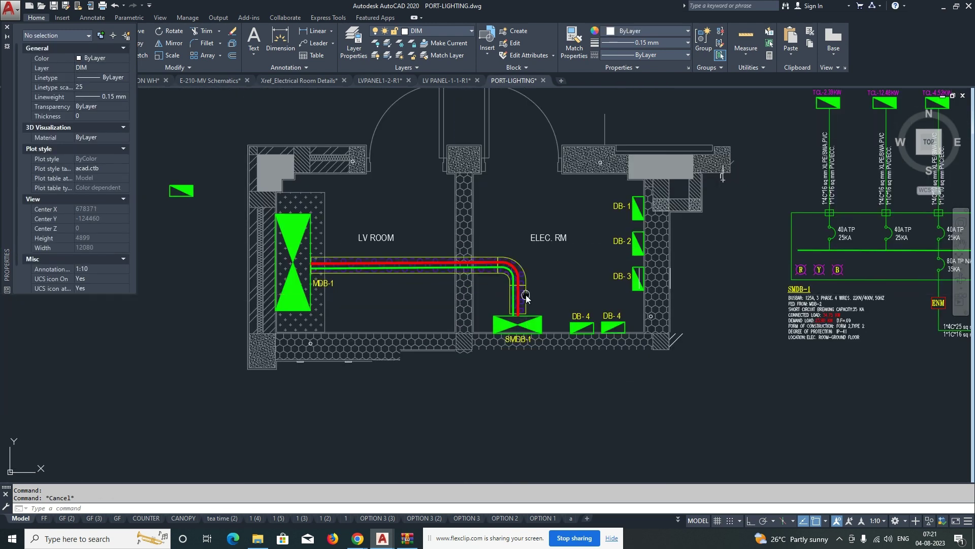
Step: Stretch the vertical leg of the cable tray down so that its end meets SMDB-1
scroll(634, 323, up, 6)
scroll(633, 320, up, 2)
scroll(727, 332, down, 6)
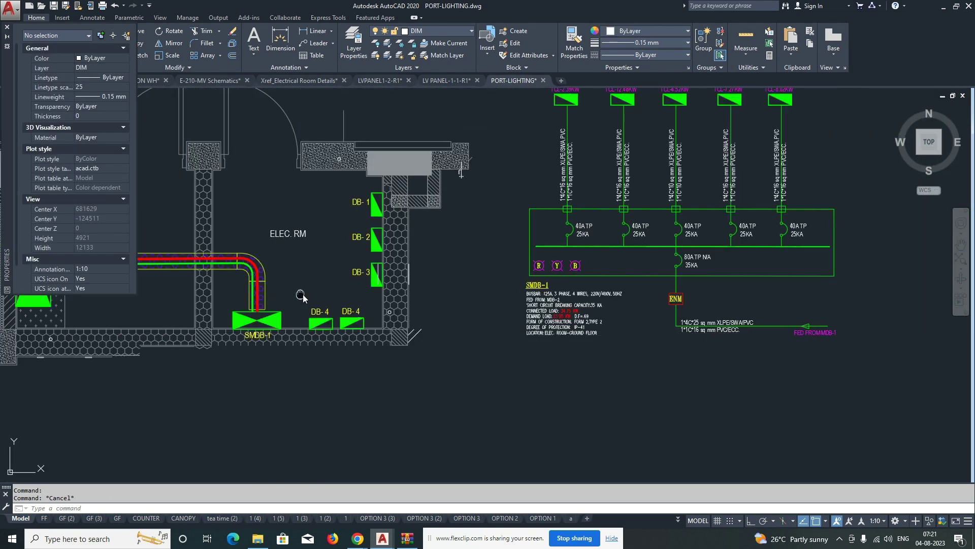
middle_drag(150, 293, 392, 312)
scroll(544, 326, up, 6)
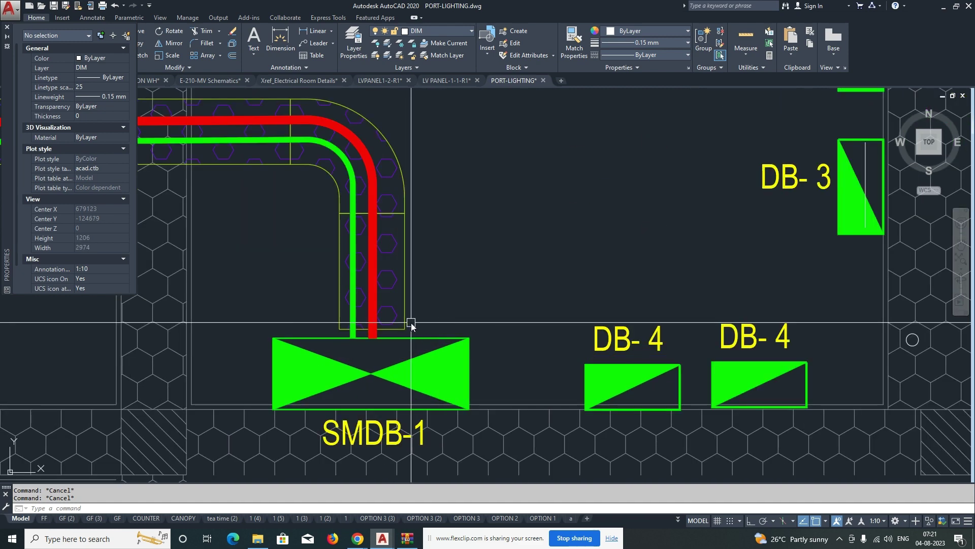
click(405, 325)
click(372, 330)
key(Escape)
scroll(422, 349, down, 5)
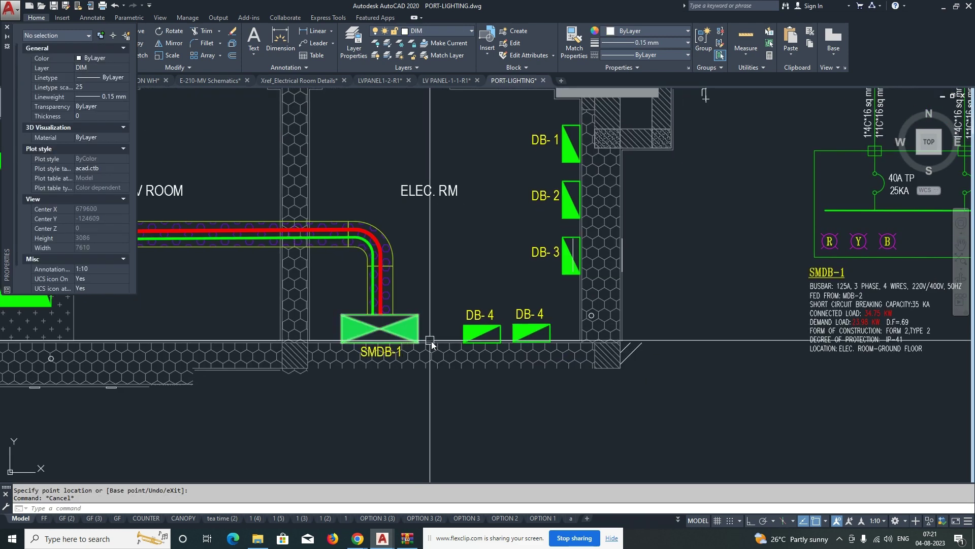
Step: Erase the stray vertical line inside the DB-3 panel symbol
scroll(537, 227, up, 6)
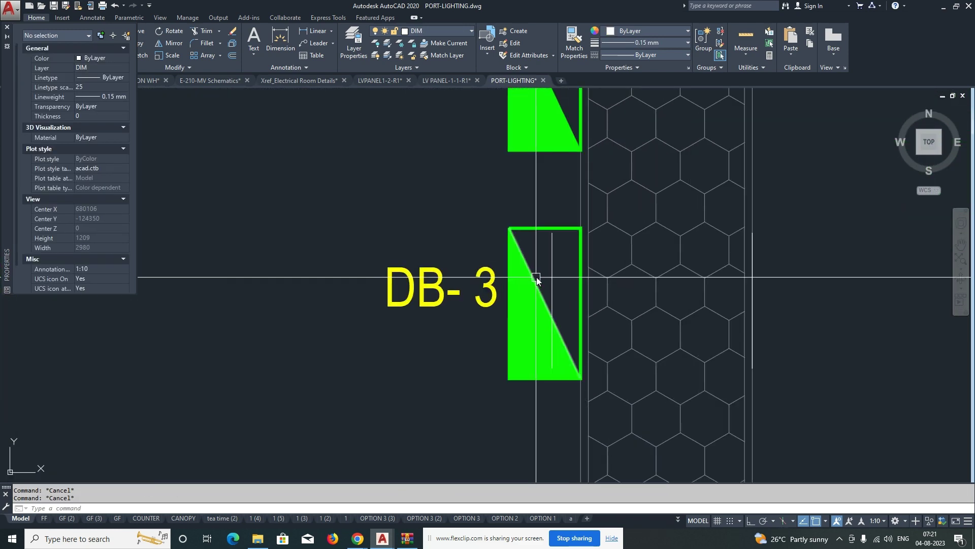
key(Escape)
scroll(530, 268, down, 6)
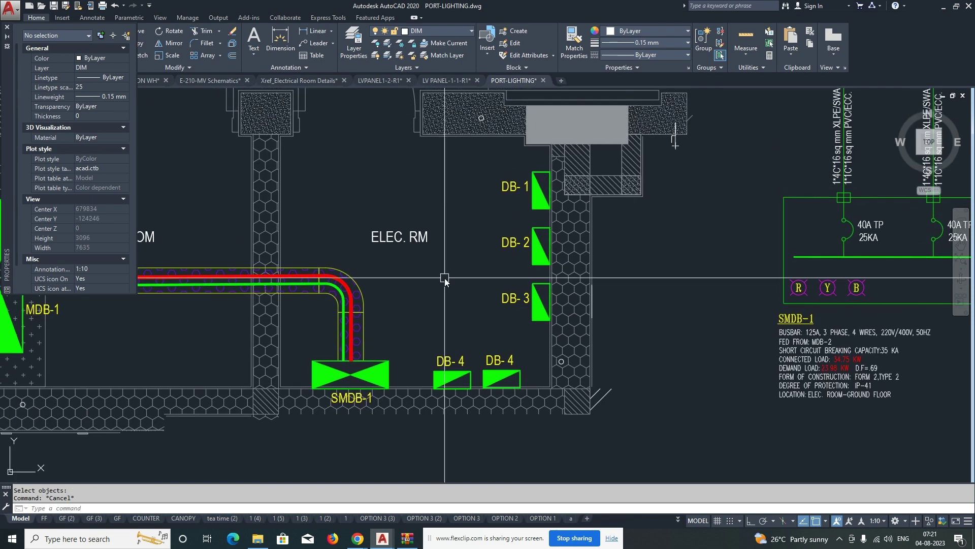
Step: Measure a straight trunking piece in the symbol library with a linear dimension
scroll(385, 447, up, 2)
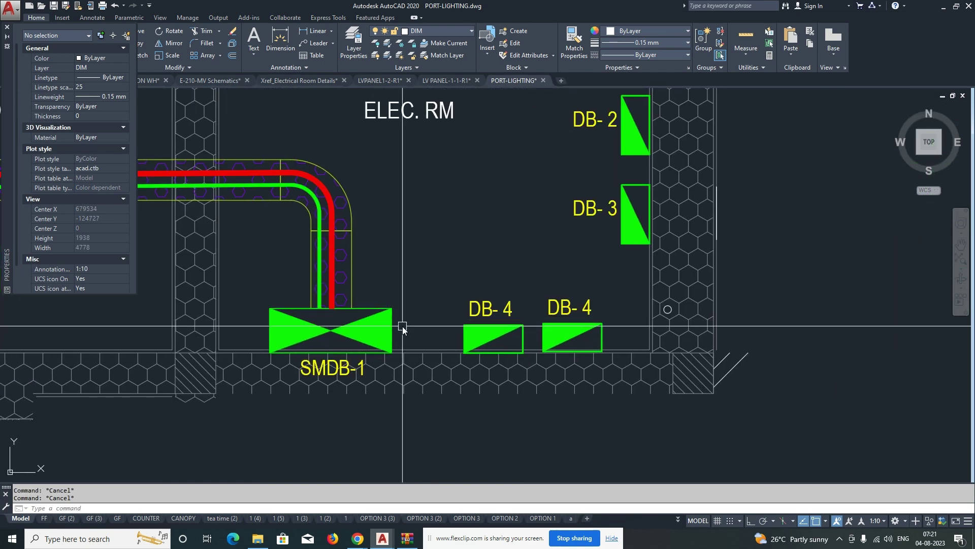
scroll(537, 330, down, 14)
scroll(346, 267, up, 6)
scroll(356, 270, down, 4)
middle_drag(308, 287, 389, 289)
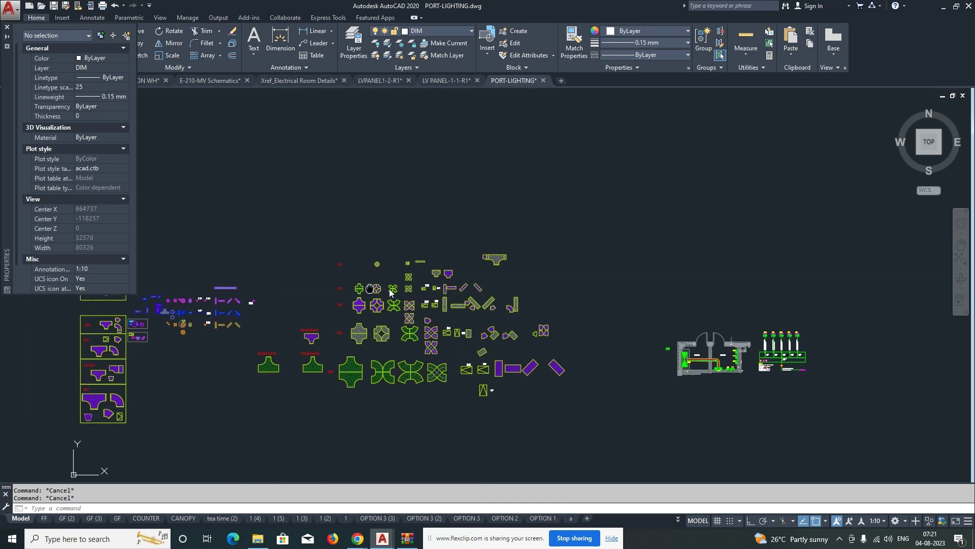
scroll(391, 292, up, 12)
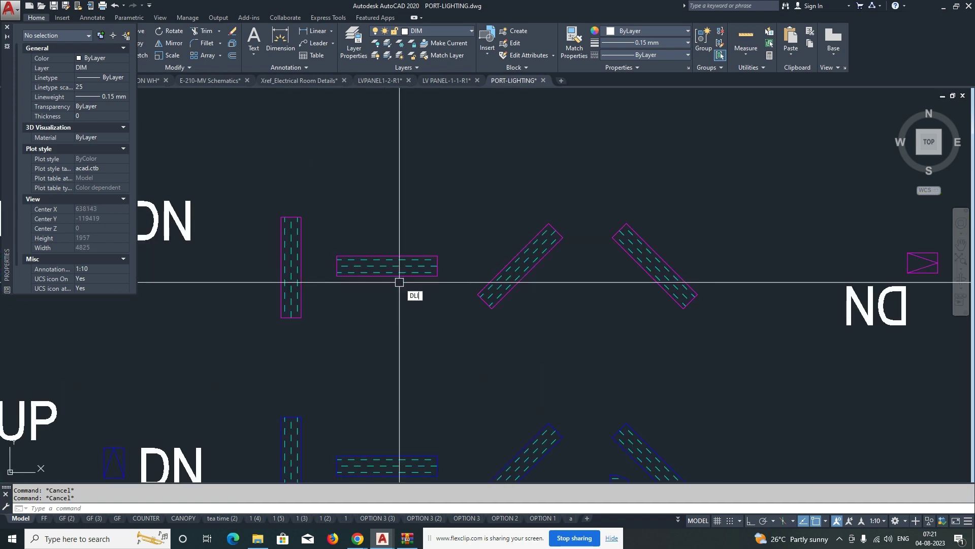
key(Escape)
scroll(432, 272, down, 7)
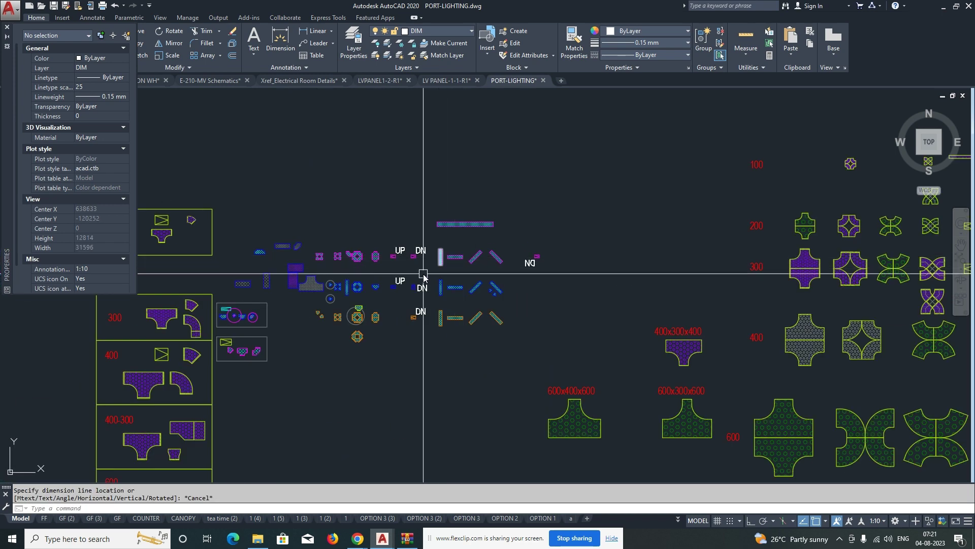
Step: Copy the orange 90-degree trunking bend from the symbol library to the electrical room corner between the second DB-4 and DB-3
scroll(407, 292, up, 5)
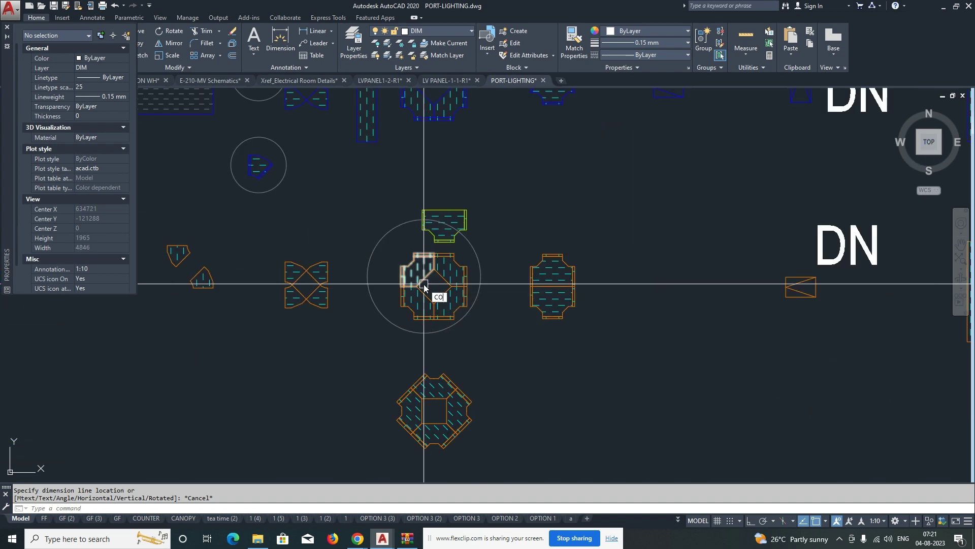
key(Return)
click(370, 279)
scroll(458, 305, down, 3)
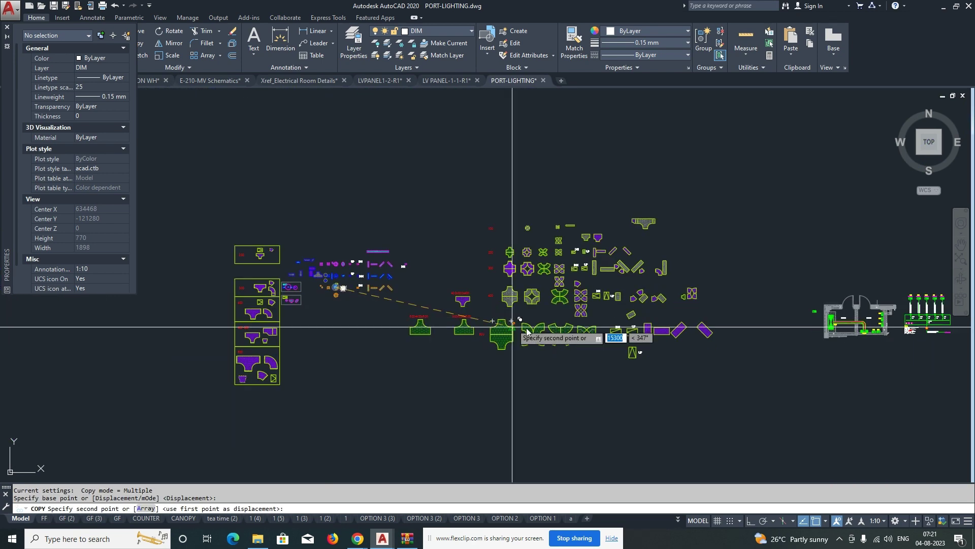
scroll(541, 279, up, 12)
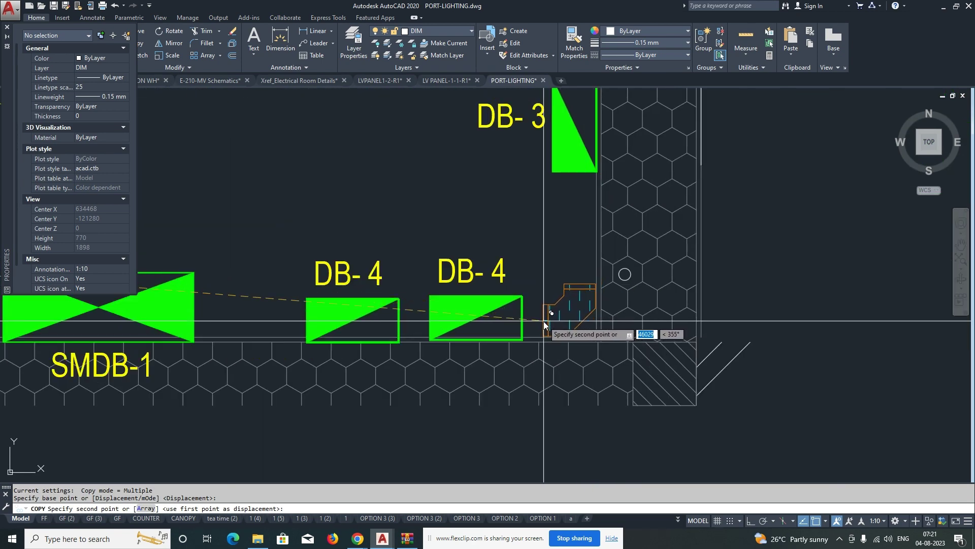
click(544, 326)
key(Escape)
key(Escape)
Step: Stretch the horizontal leg of the trunking bend past both DB-4 panels to the side of SMDB-1
click(544, 323)
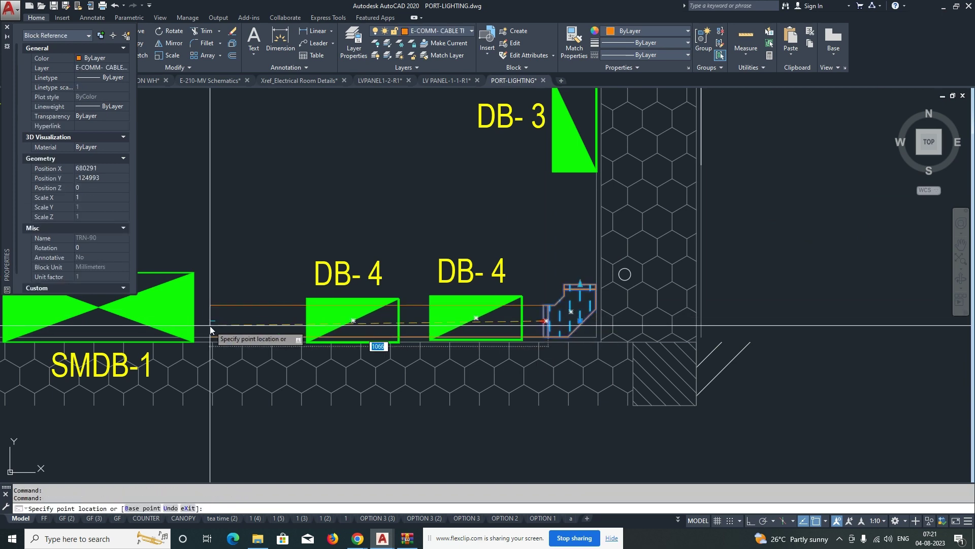
click(195, 322)
key(Escape)
Step: Move the trunking slightly down so that its lower edge sits against the wall behind the DB-4 panels
middle_drag(245, 341, 272, 333)
scroll(270, 333, up, 5)
key(m)
key(Return)
click(279, 328)
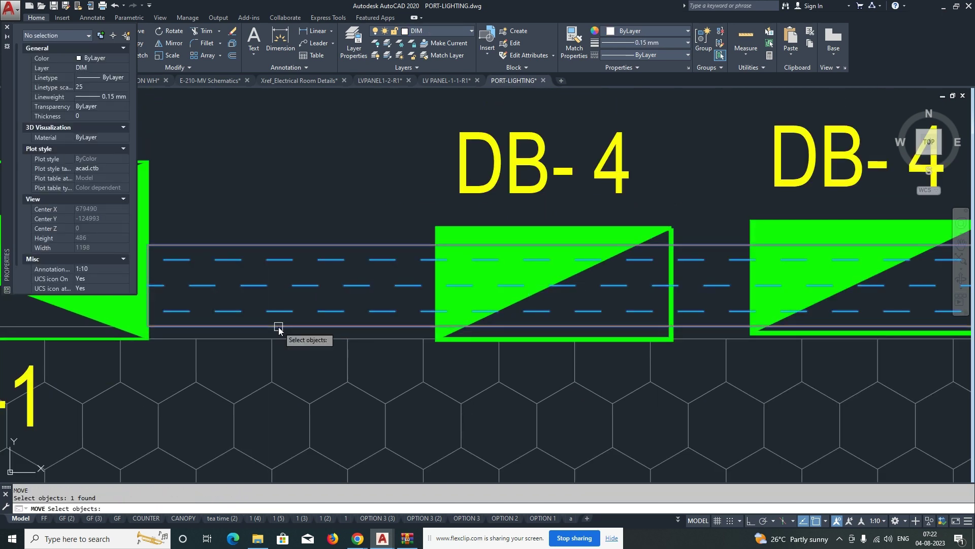
key(Return)
click(287, 329)
click(288, 336)
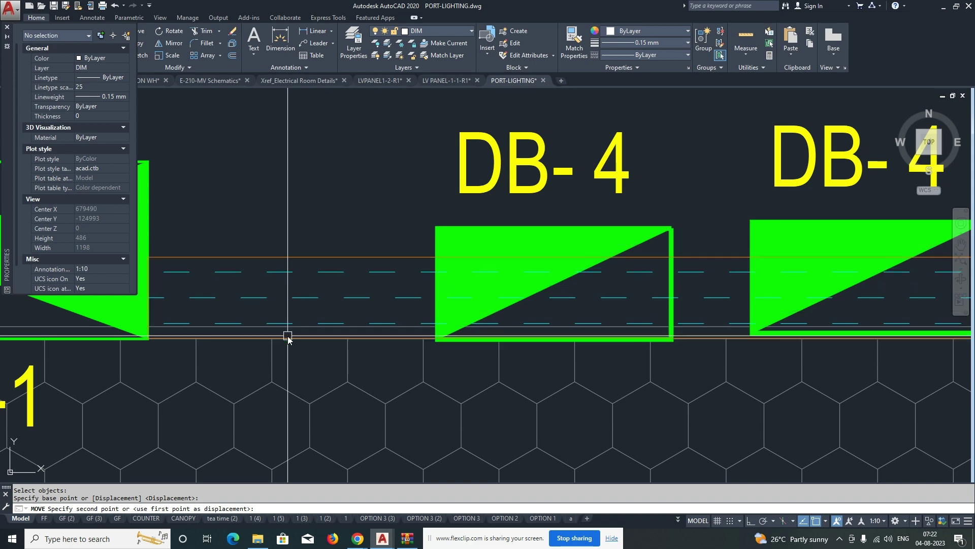
scroll(287, 337, down, 4)
Step: Stretch the vertical leg of the trunking up past DB-3 and DB-2 to the upper end of DB-1
scroll(529, 290, up, 3)
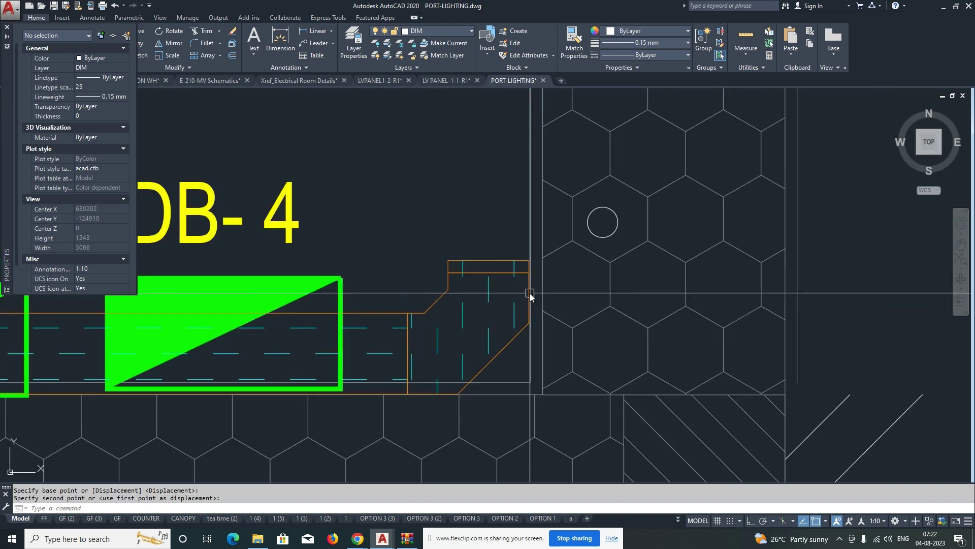
click(491, 261)
click(488, 260)
scroll(457, 239, down, 5)
scroll(450, 211, up, 4)
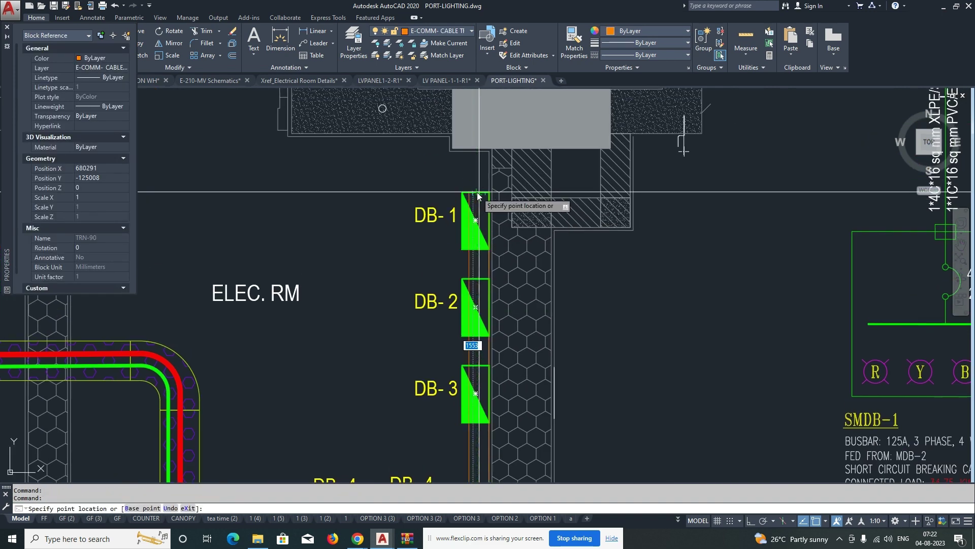
key(Escape)
Step: Copy the 1*4C*25 sq mm XLPE/SWA/PVC and 1*1C*16 sq mm PVC/ECC. labels from the SMDB-1 diagram to below the LV room
scroll(478, 195, down, 4)
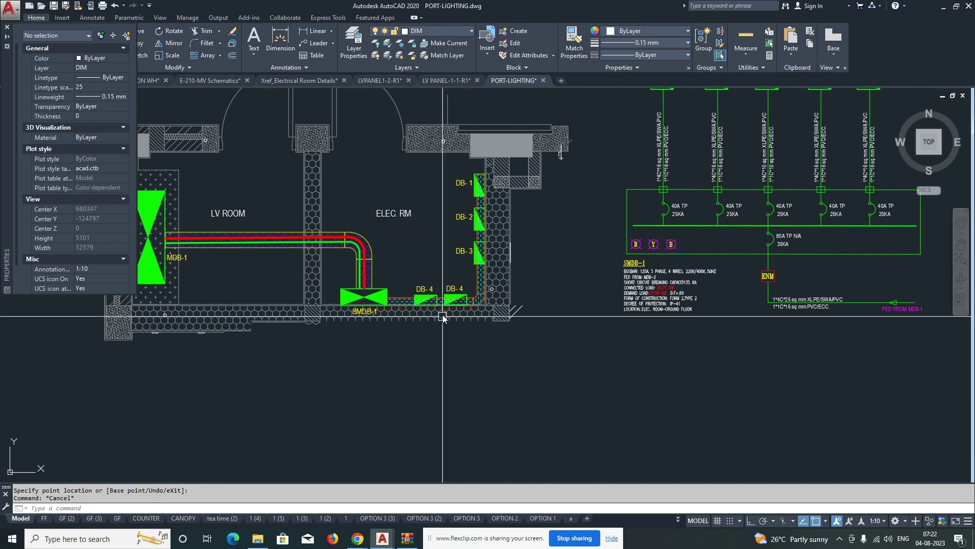
middle_drag(448, 320, 546, 340)
scroll(569, 346, down, 3)
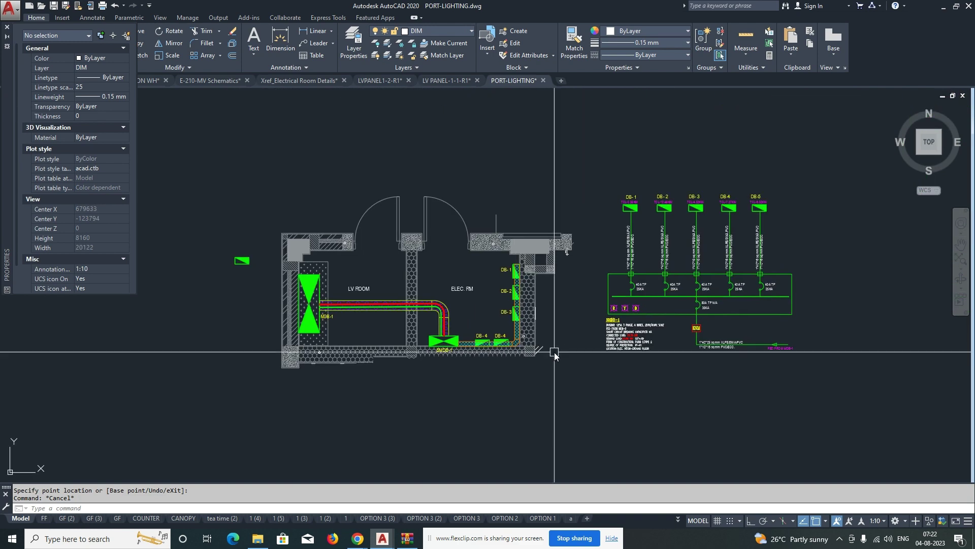
scroll(508, 346, up, 3)
scroll(491, 347, up, 2)
scroll(496, 350, down, 3)
scroll(701, 354, up, 4)
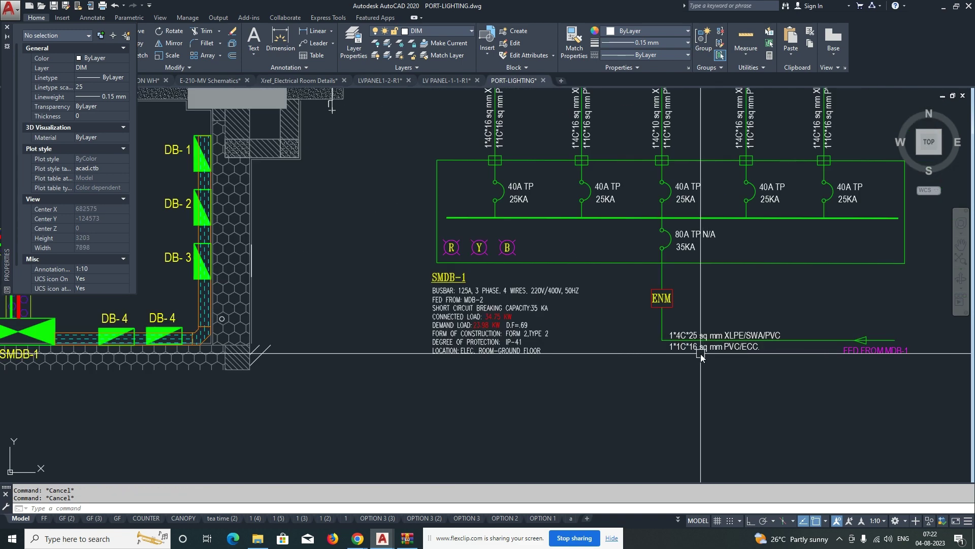
key(Return)
click(670, 350)
scroll(508, 374, down, 3)
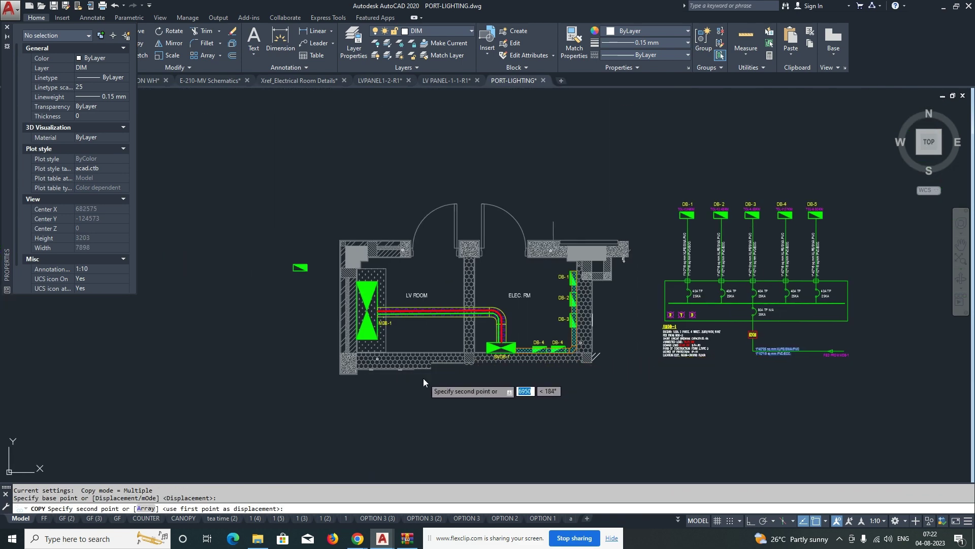
scroll(411, 356, up, 3)
scroll(397, 346, up, 2)
click(376, 352)
key(Escape)
Step: Draw a quick leader without text from the cables in the LV room tray down to the copied cable size labels
middle_drag(477, 186, 475, 227)
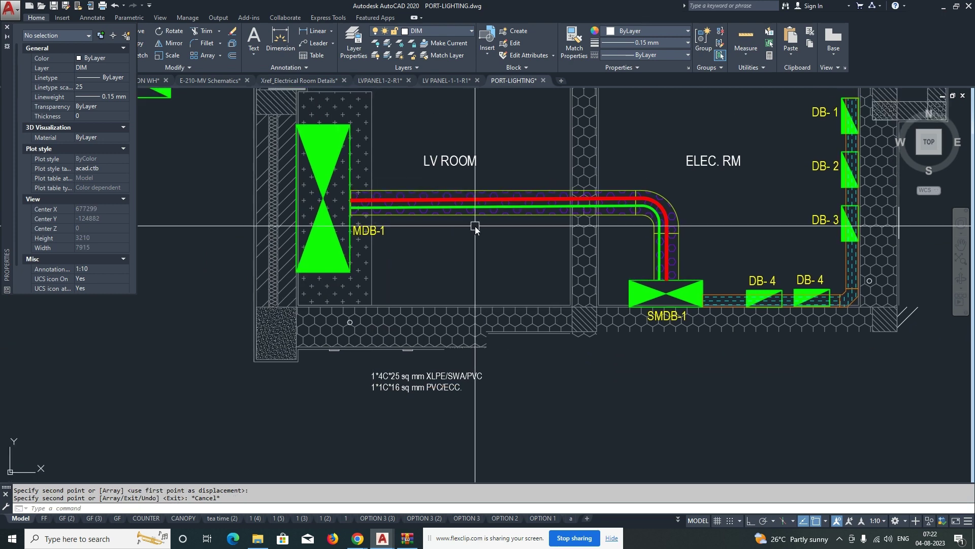
text(le)
key(Return)
click(492, 203)
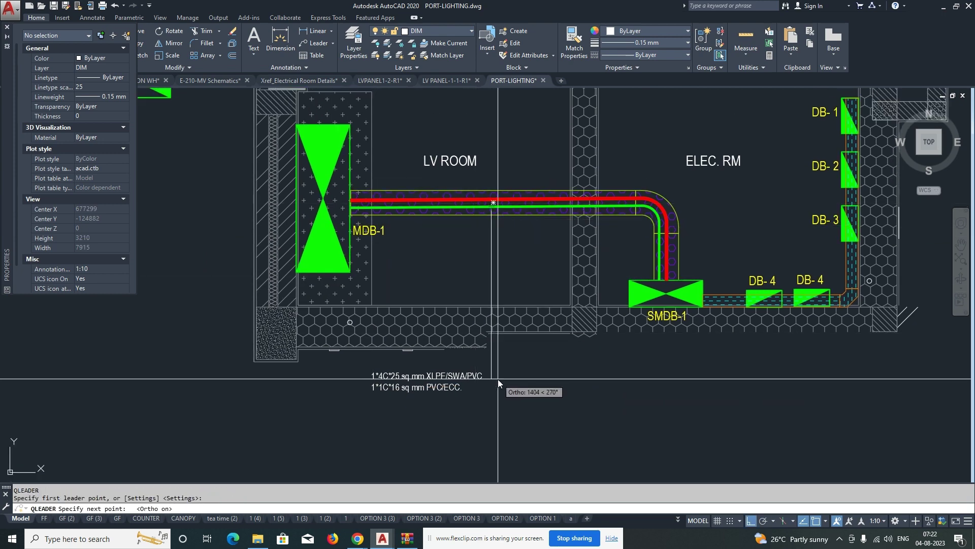
key(F8)
click(497, 380)
scroll(448, 393, up, 2)
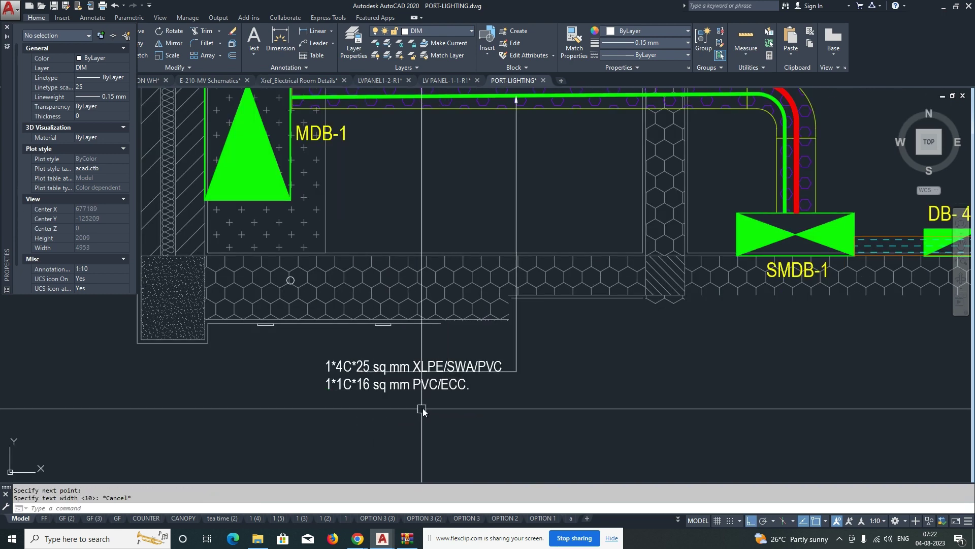
Step: Stretch the leader's landing together with the cable size labels so that it underlines the 1*4C*25 sq mm label
scroll(422, 411, up, 2)
text(s: Specify opposite corner:)
key(Return)
click(355, 392)
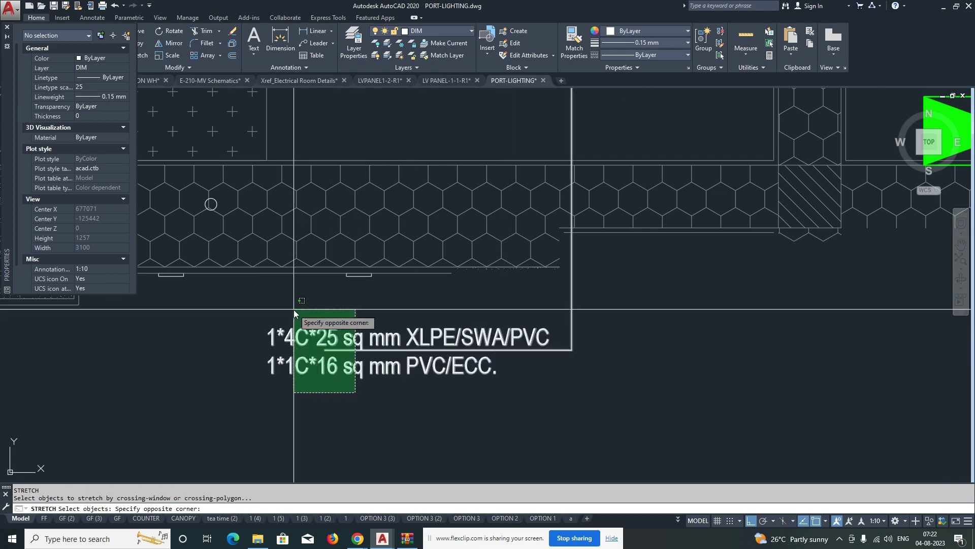
click(294, 309)
key(Return)
click(336, 413)
Step: Draw a polyline along the trunking from SMDB-1 to the nearest DB-4 and match its properties to the green cable
scroll(336, 413, down, 3)
scroll(440, 226, up, 3)
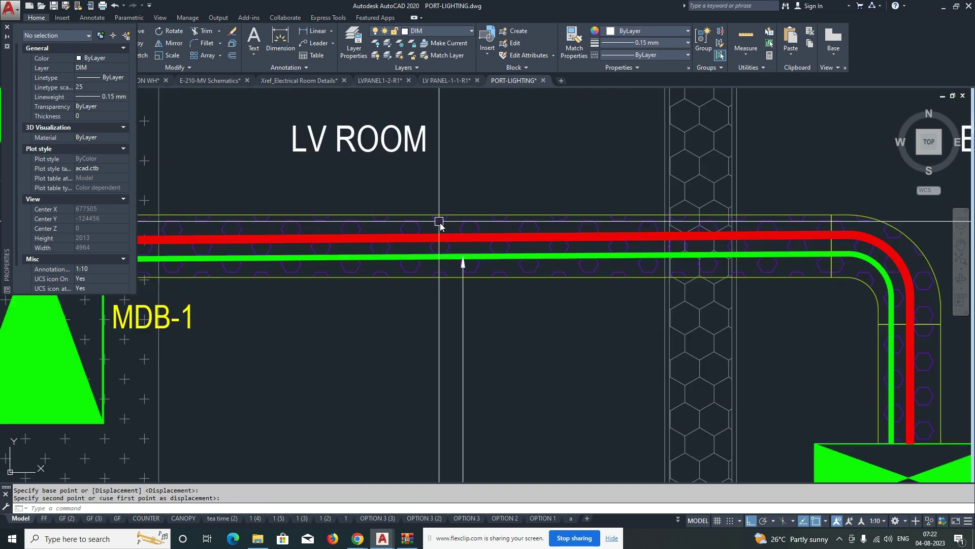
scroll(435, 239, down, 3)
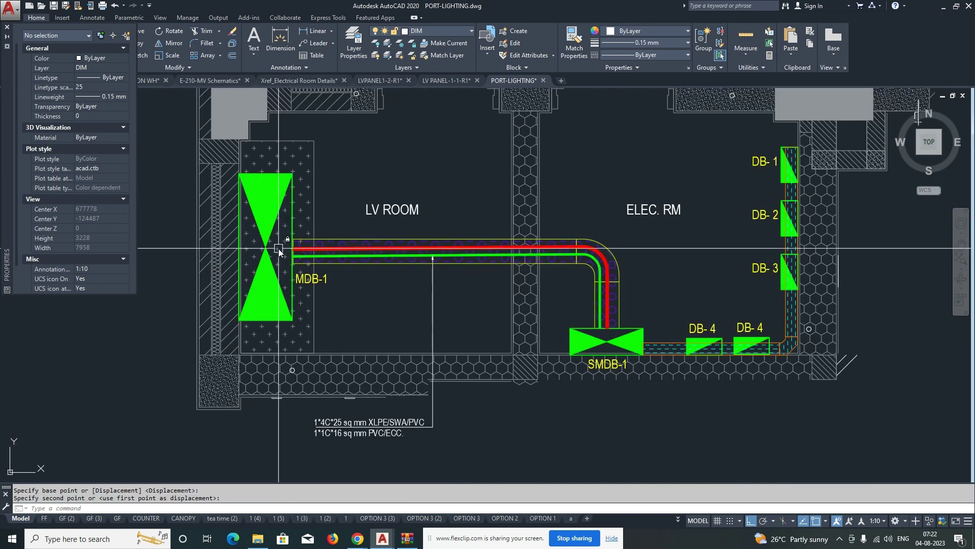
mouse_move(629, 345)
middle_down()
mouse_move(466, 318)
mouse_move(384, 357)
middle_up()
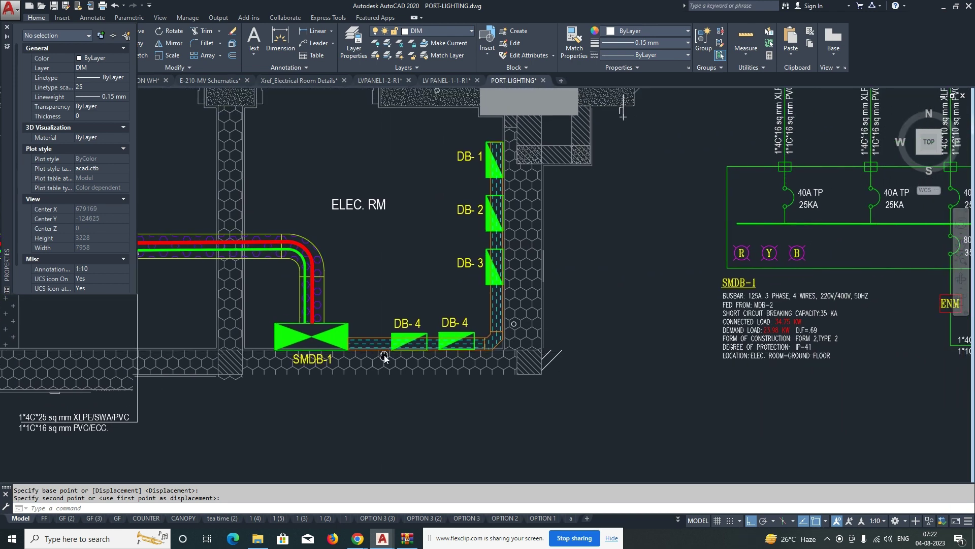
text(PL)
key(Return)
scroll(347, 343, up, 4)
click(351, 344)
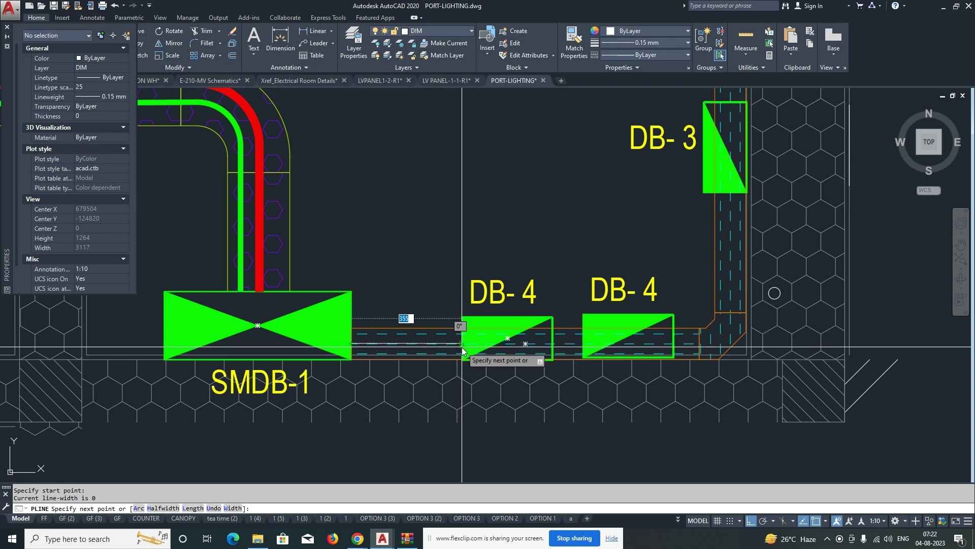
click(462, 349)
key(Escape)
click(242, 286)
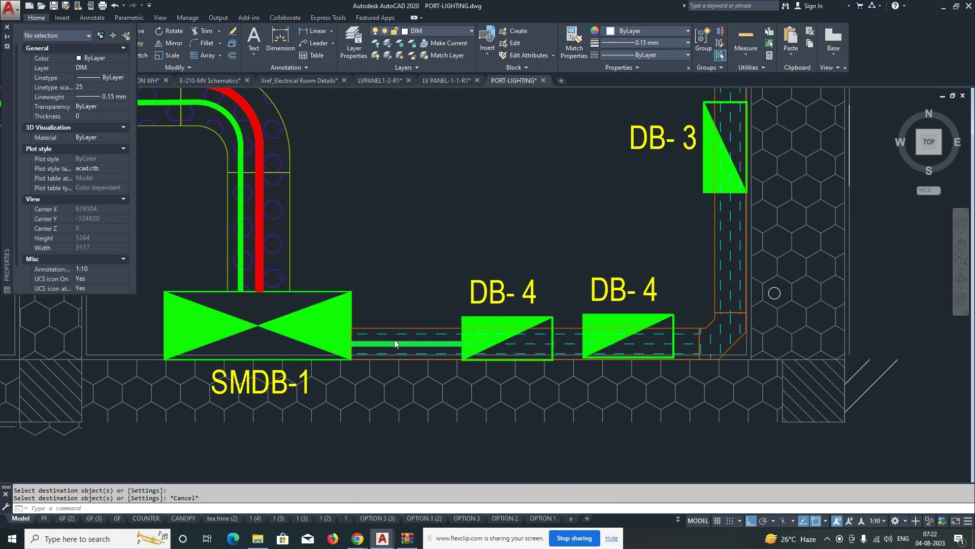
Step: Move the green cable between SMDB-1 and the nearest DB-4 up by about 19 units within the trunking
scroll(395, 340, down, 8)
middle_drag(675, 281, 674, 291)
scroll(509, 324, up, 6)
scroll(509, 325, down, 4)
scroll(773, 166, up, 4)
scroll(578, 295, down, 2)
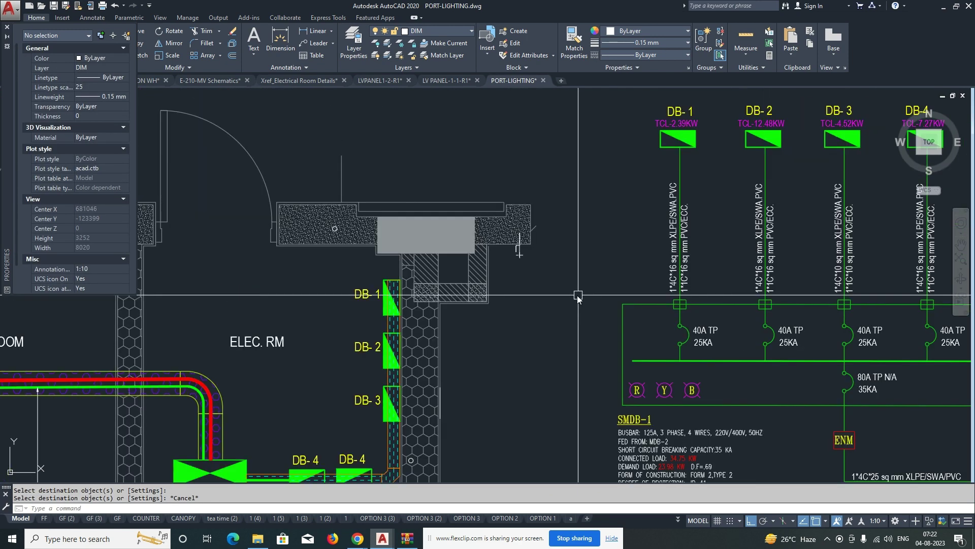
middle_drag(578, 296, 634, 172)
scroll(343, 350, up, 4)
click(359, 342)
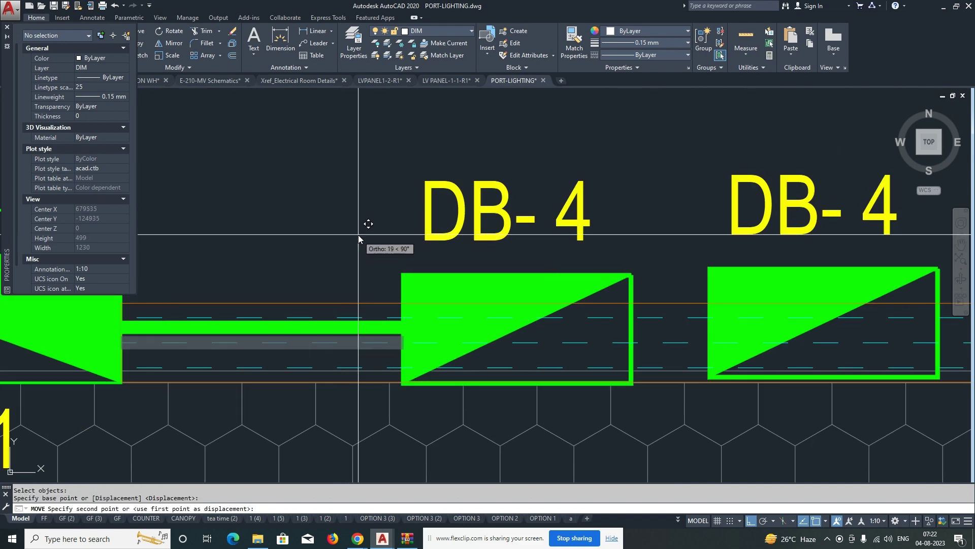
Step: Change the colour of the cable between SMDB-1 and the nearest DB-4 to Magenta
click(301, 331)
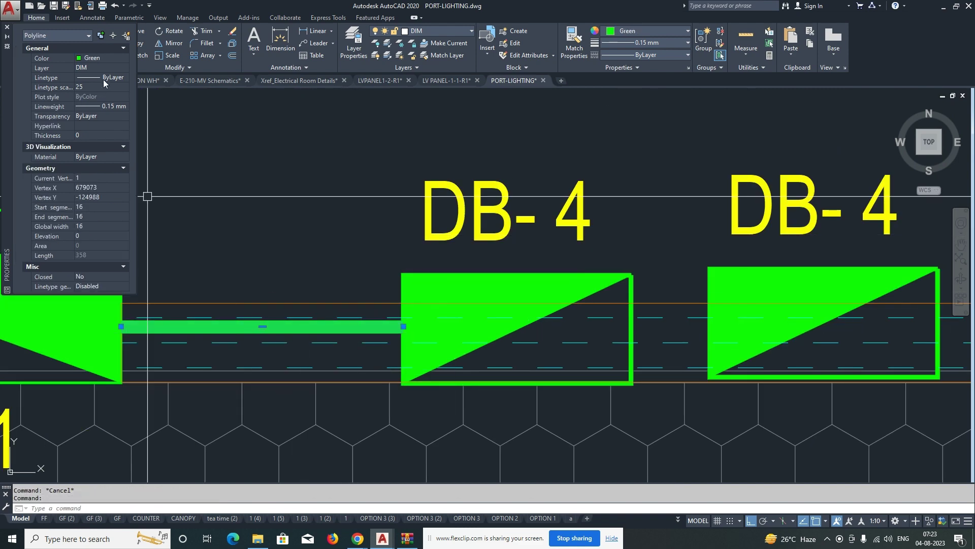
click(95, 132)
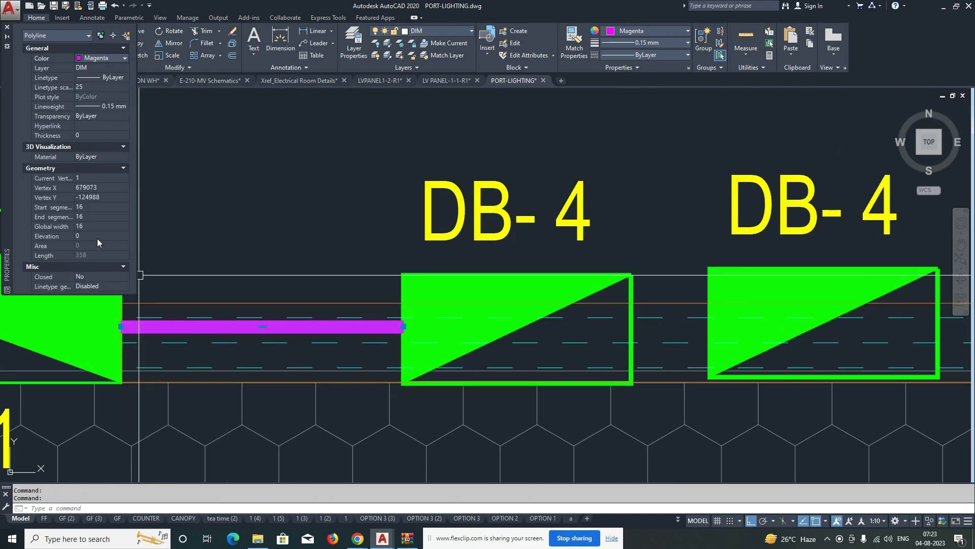
key(Escape)
key(Escape)
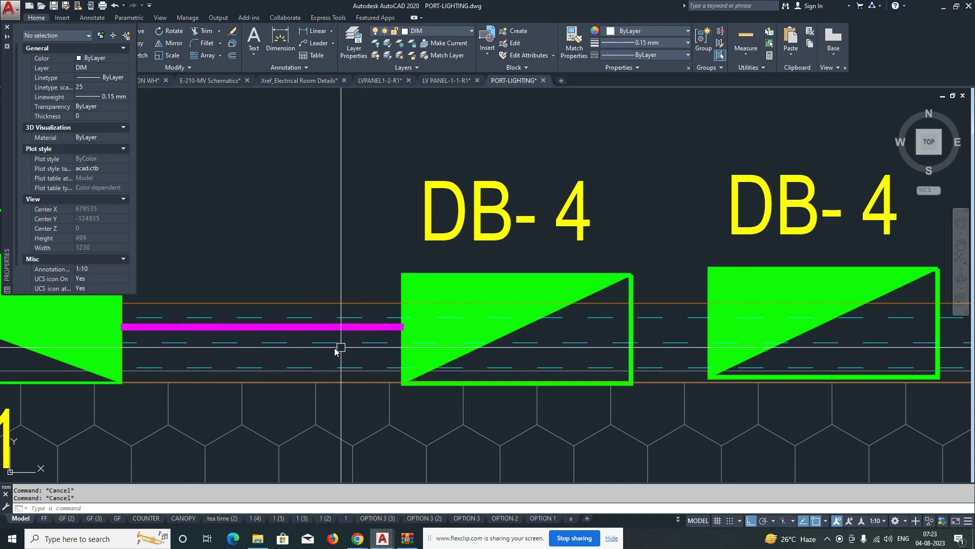
Step: Draw a polyline along the trunking from SMDB-1 to the farther DB-4 and shift it up slightly towards the magenta cable
middle_drag(304, 348, 417, 343)
text(p)
click(243, 349)
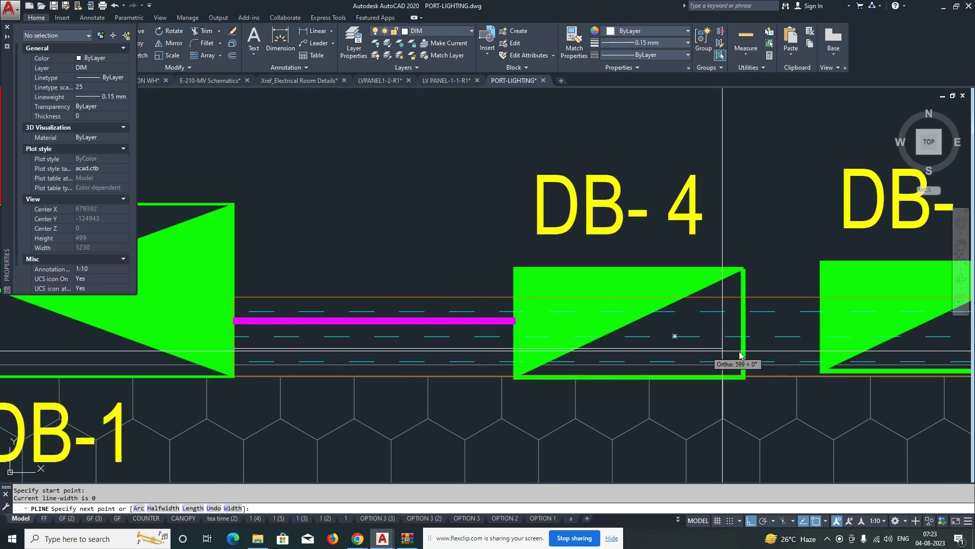
click(818, 352)
key(Escape)
text(m)
click(431, 349)
key(space)
click(475, 232)
click(466, 223)
key(Escape)
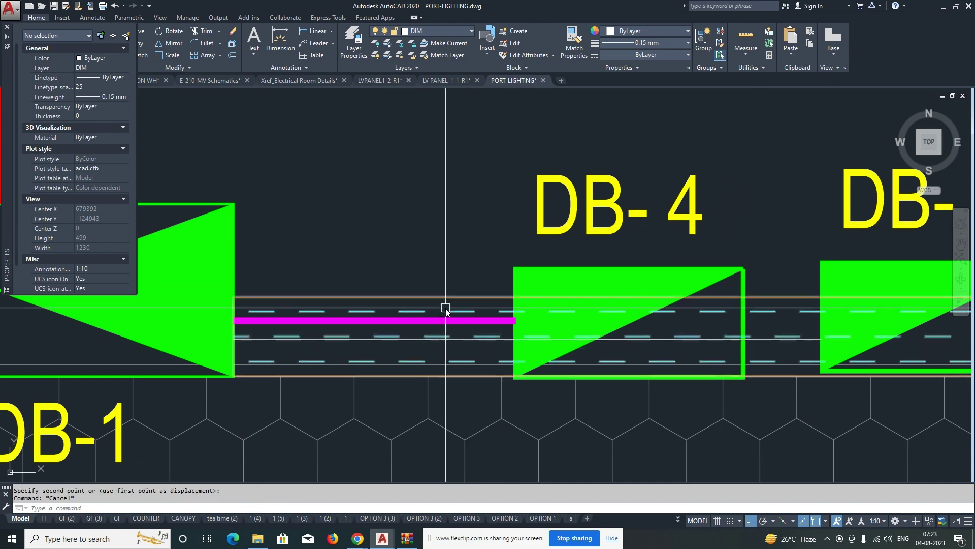
Step: Match the properties of the farther DB-4 cable to the magenta cable
text(ma)
key(Return)
click(422, 321)
click(417, 336)
scroll(396, 366, down, 2)
key(Escape)
Step: Draw a polyline from SMDB-1 about 1215 units along the trunking to the corner and up to DB-3
text(pl)
key(Return)
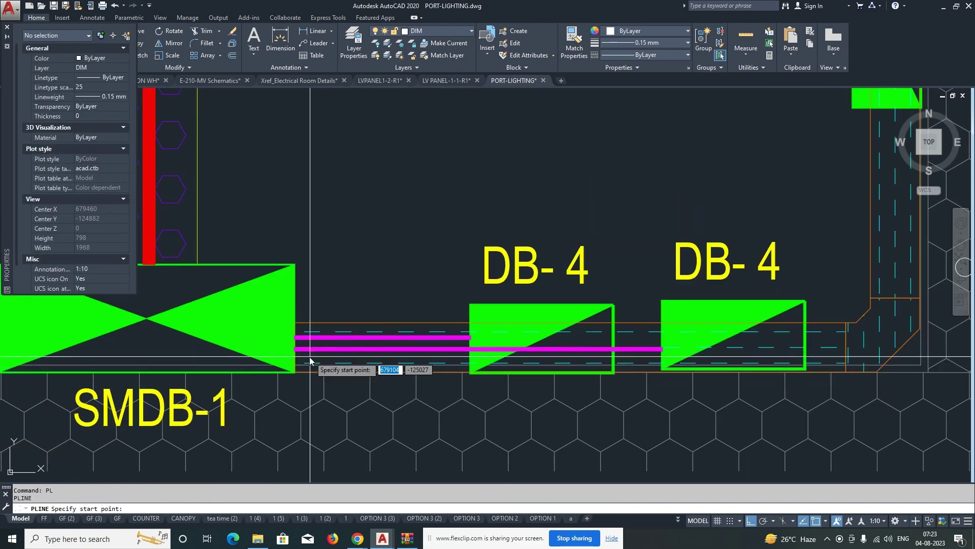
middle_drag(721, 372, 460, 355)
middle_drag(581, 350, 550, 363)
scroll(603, 363, up, 2)
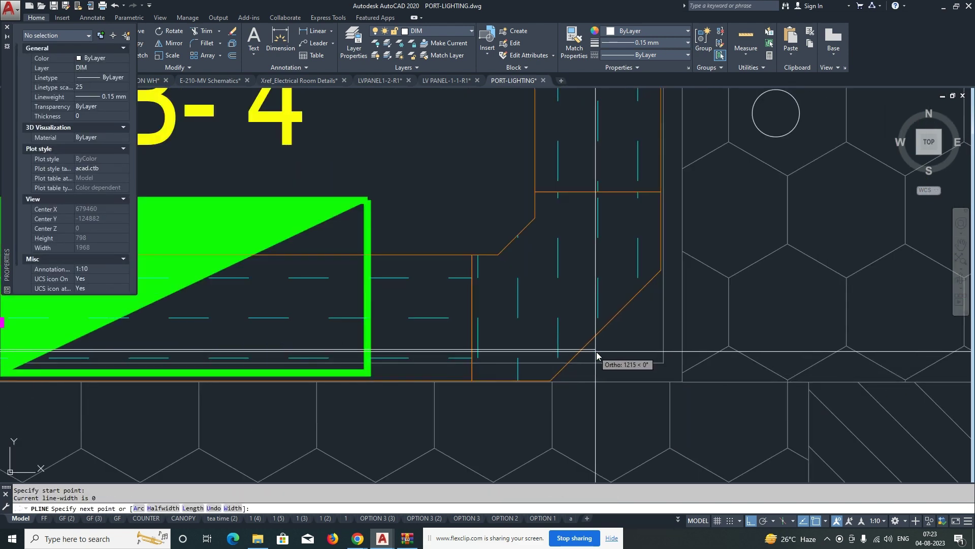
click(598, 356)
scroll(598, 356, down, 3)
scroll(615, 265, up, 2)
scroll(598, 246, down, 3)
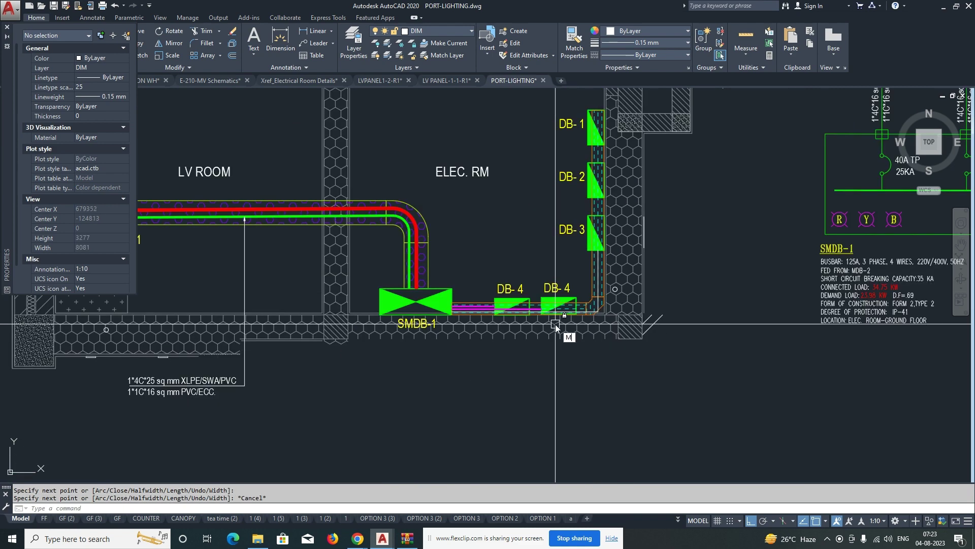
key(Escape)
Step: Match the DB-3 cable to the magenta cables and fillet its corner in the trunking bend
text(ma)
key(Return)
scroll(471, 307, up, 2)
click(474, 314)
key(Escape)
middle_drag(782, 286, 630, 327)
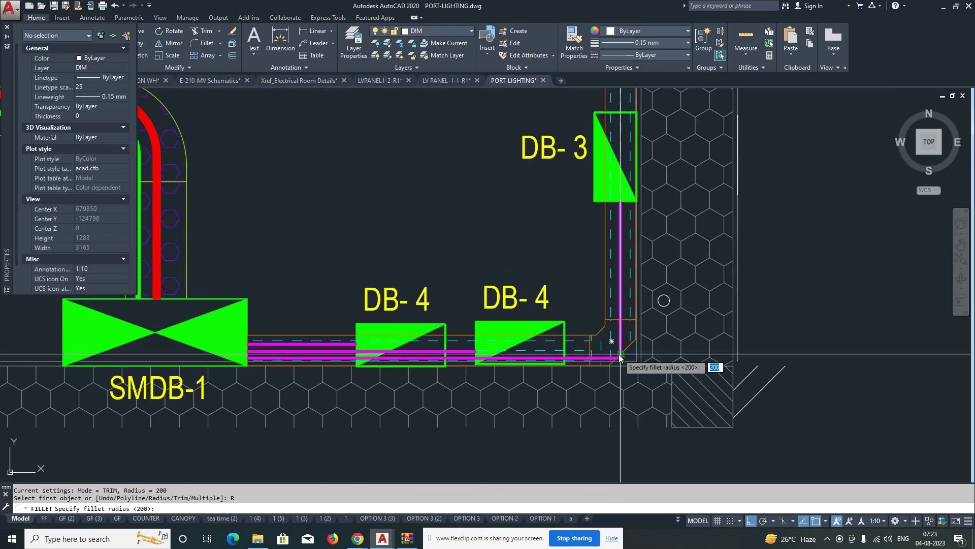
key(Return)
key(Escape)
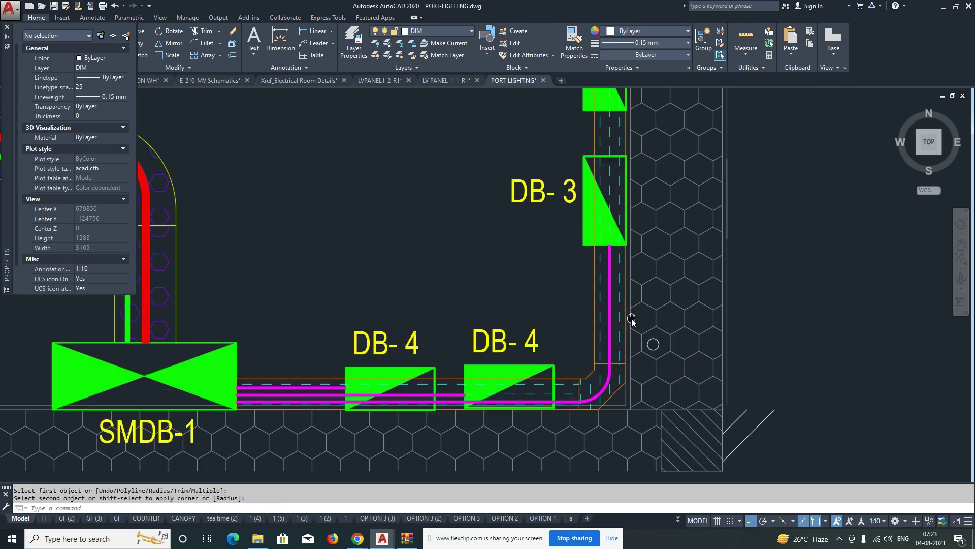
Step: Draw a polyline from DB-2 down the trunking to the corner and along to SMDB-1
scroll(599, 351, up, 3)
text(pl)
key(Return)
click(588, 214)
middle_drag(597, 407, 603, 100)
scroll(588, 359, up, 4)
click(611, 388)
scroll(447, 368, up, 8)
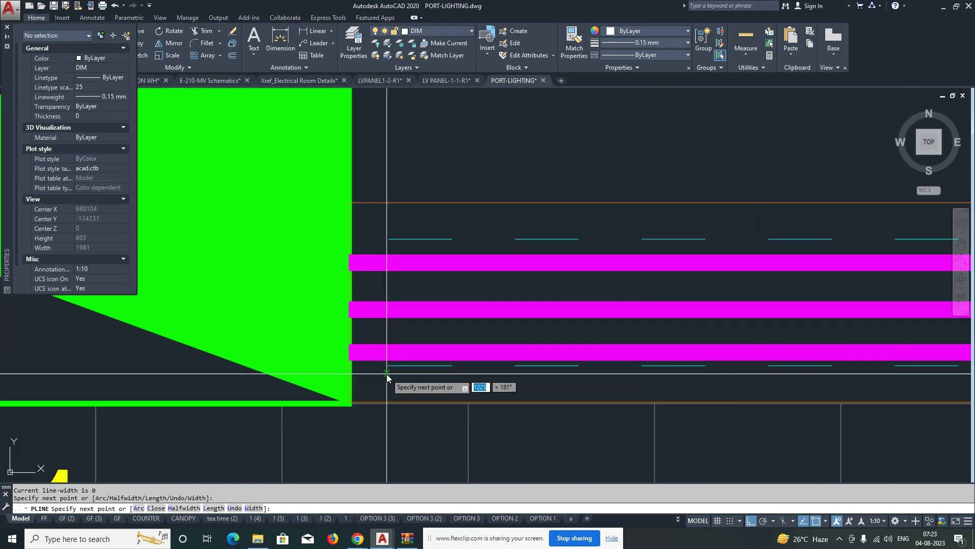
scroll(449, 374, down, 6)
key(Escape)
middle_drag(448, 374, 339, 377)
key(Escape)
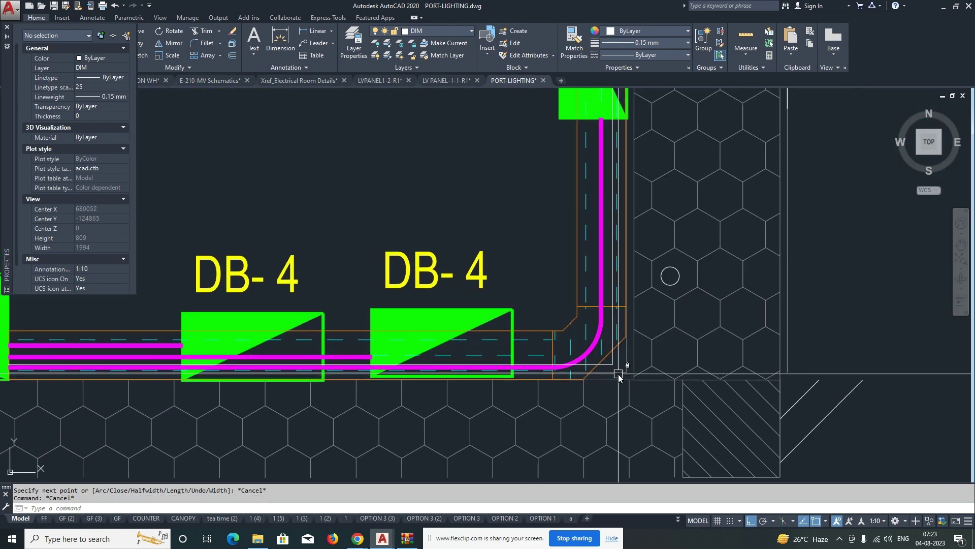
Step: Fillet the corner of the DB-2 cable in the trunking bend
scroll(618, 374, up, 4)
text(f)
key(space)
click(602, 297)
Step: Draw a polyline from DB-1 about 1384 units down the trunking to the corner and along to SMDB-1
scroll(571, 322, down, 6)
middle_drag(592, 99, 557, 265)
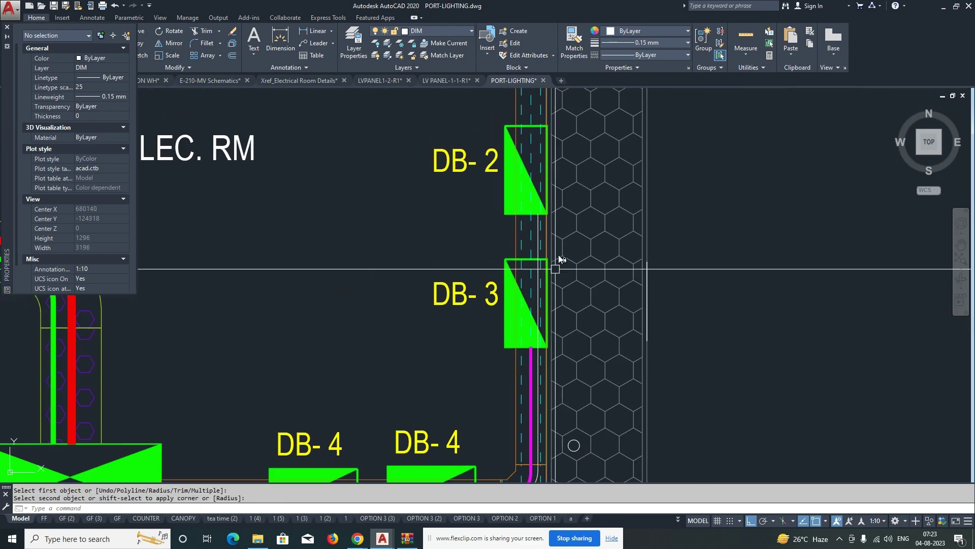
middle_drag(555, 161, 548, 323)
text(o)
key(Escape)
key(Escape)
text(pl)
key(space)
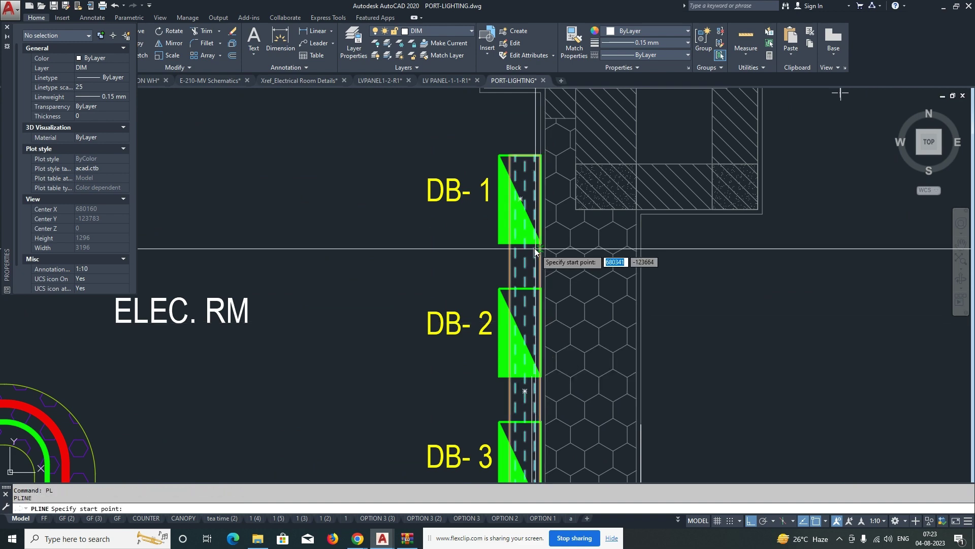
click(536, 247)
middle_drag(544, 442, 544, 216)
scroll(544, 216, down, 4)
scroll(545, 329, up, 4)
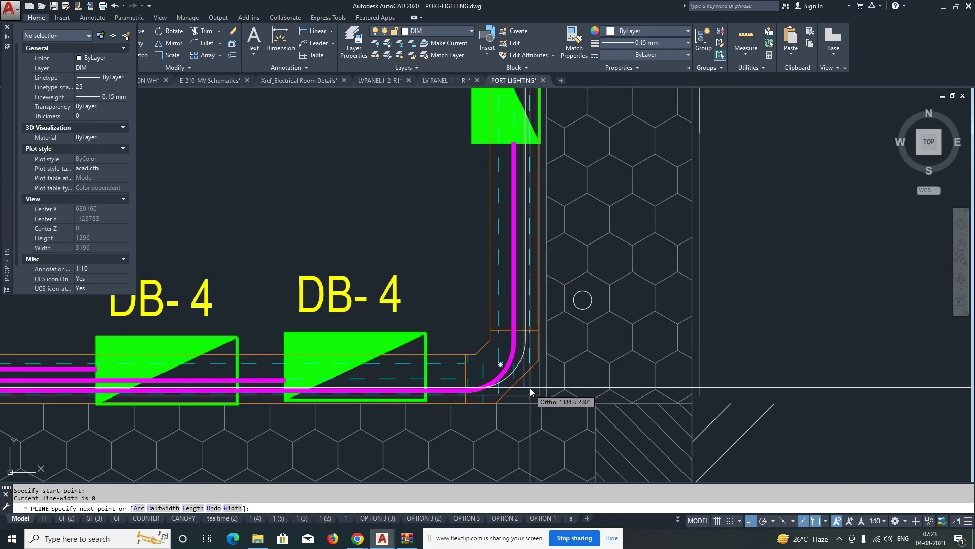
click(529, 388)
middle_drag(269, 398, 666, 389)
scroll(330, 373, up, 6)
click(342, 371)
key(Escape)
scroll(315, 374, down, 7)
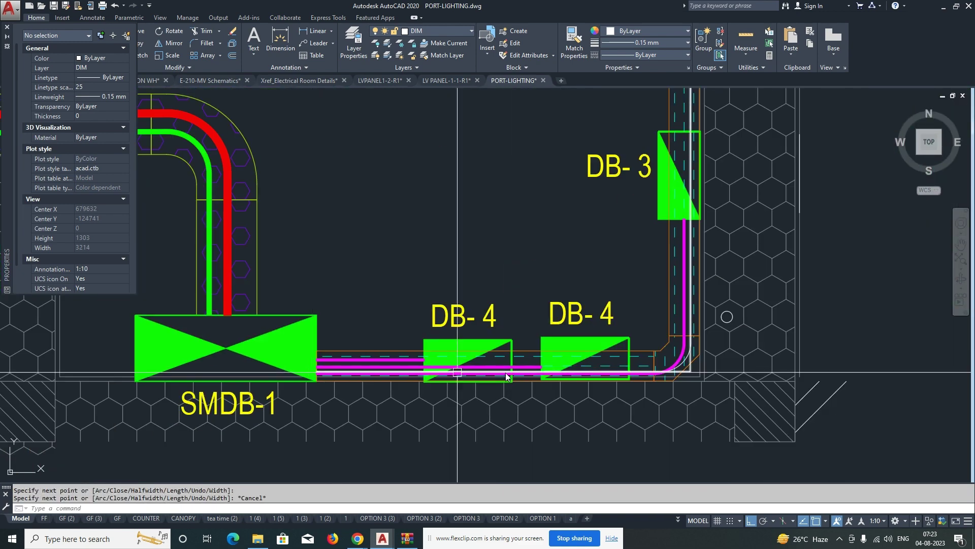
Step: Match the properties of the DB-1 and DB-2 cables to the magenta DB-3 cable
scroll(682, 352, up, 4)
text(ma)
key(space)
click(681, 351)
click(696, 394)
key(Escape)
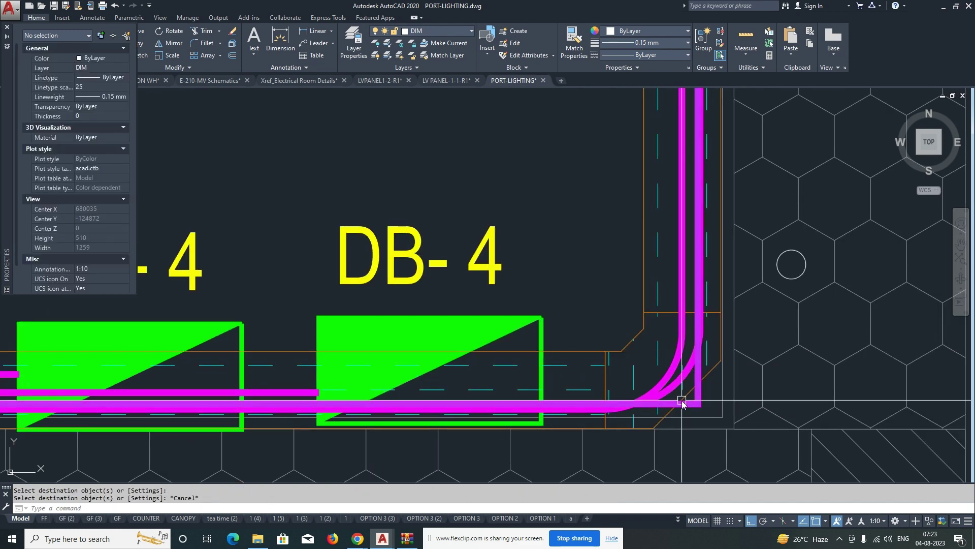
Step: Fillet the corner of the DB-1 cable in the trunking bend
text(f)
key(space)
click(678, 404)
click(696, 391)
Step: Examine the cable routes from MDB-1 through SMDB-1 to the DB panels in the room plan beside the single-line diagram
scroll(697, 393, down, 8)
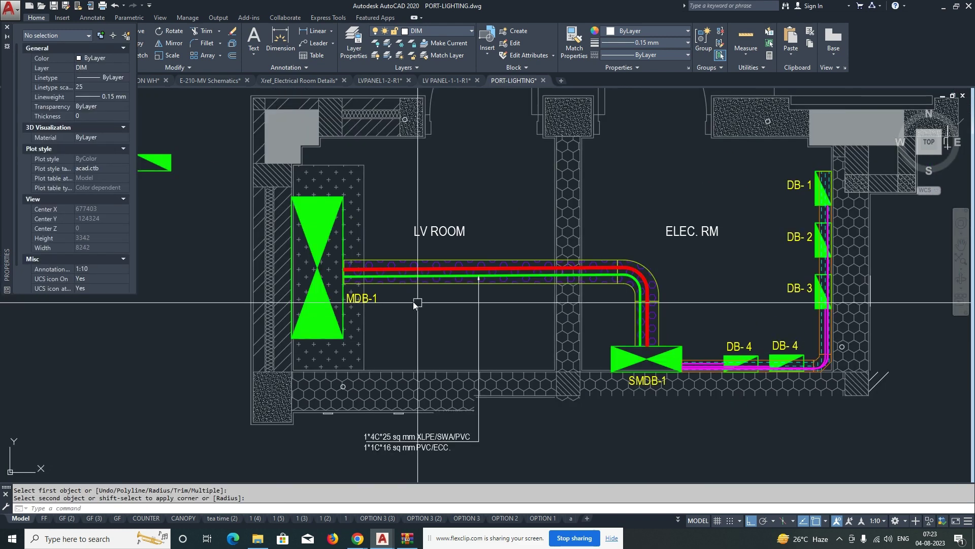
middle_drag(490, 327, 398, 308)
scroll(485, 244, down, 2)
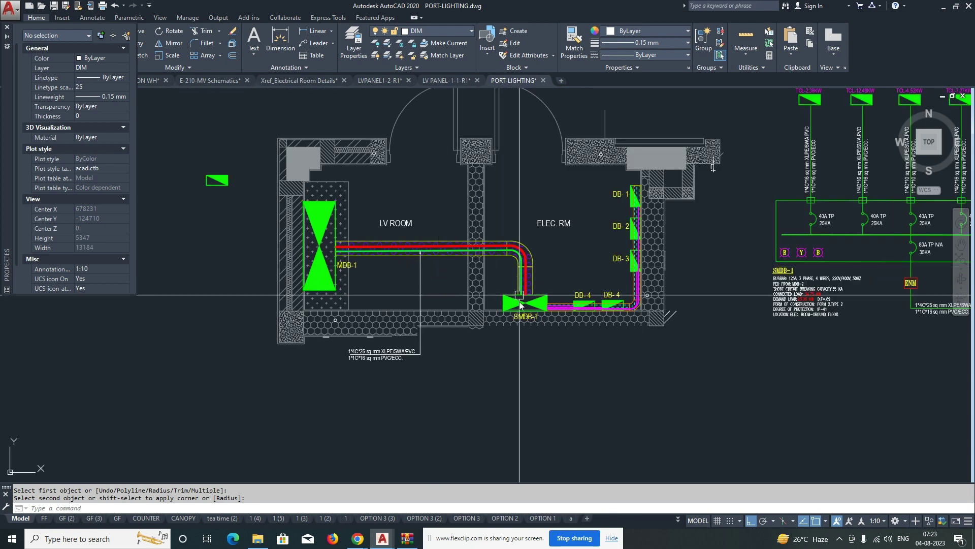
middle_drag(537, 309, 438, 313)
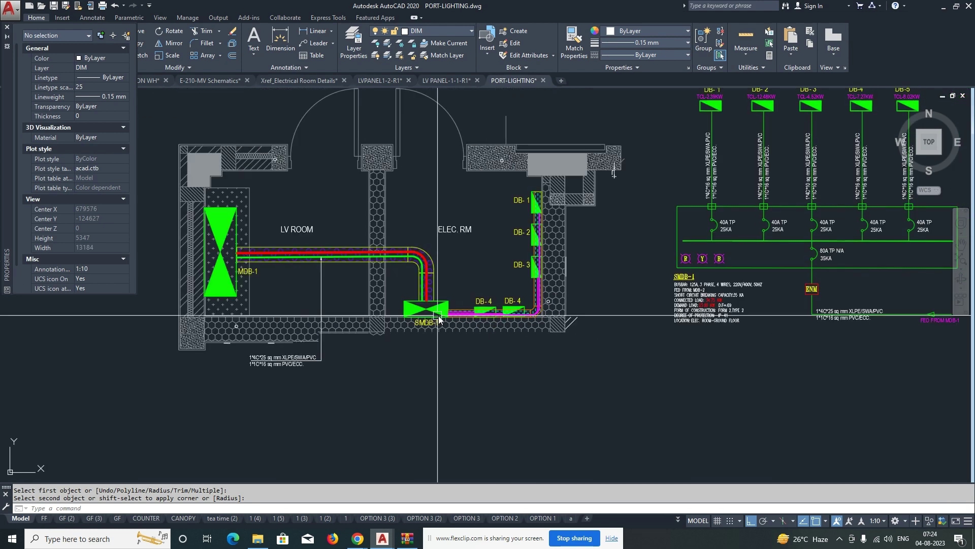
scroll(466, 313, up, 3)
scroll(407, 353, down, 2)
middle_drag(510, 317, 511, 370)
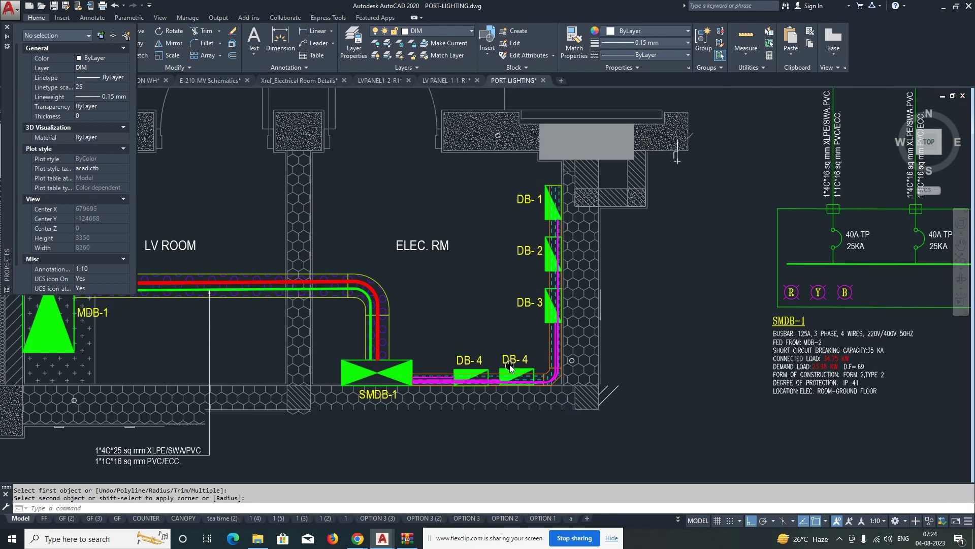
middle_drag(533, 266, 534, 311)
middle_drag(447, 346, 624, 289)
middle_drag(519, 395, 461, 360)
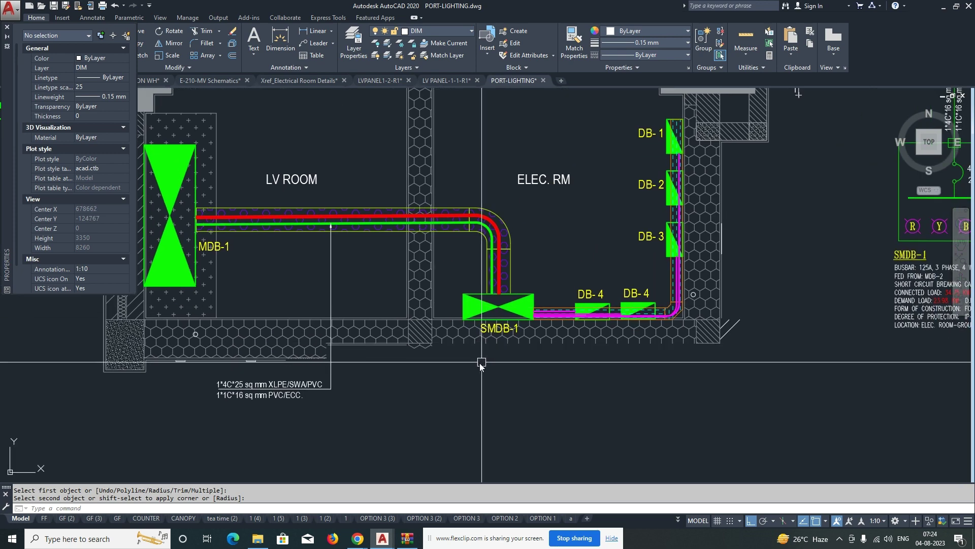
key(Escape)
key(Escape)
Step: Copy the 1*4C*16 sq mm XLPE/SWA.PVC and 1*1C*16 sq mm PVC/ECC. labels from the DB-1 feeder in the diagram to below the electrical room
scroll(508, 353, down, 4)
scroll(686, 264, up, 2)
text(c)
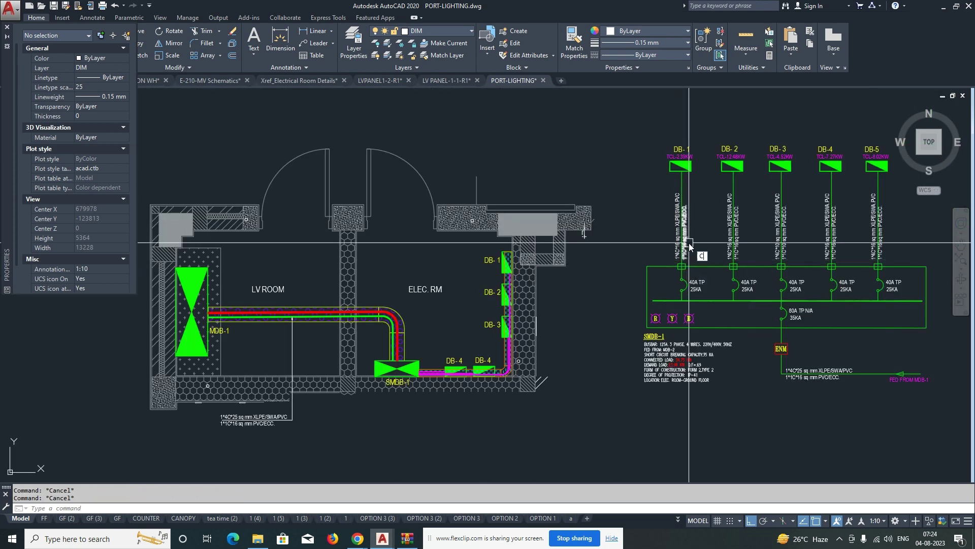
text(o)
key(Return)
scroll(690, 241, up, 2)
key(Return)
click(657, 262)
scroll(624, 320, down, 2)
key(F8)
middle_drag(509, 375, 625, 207)
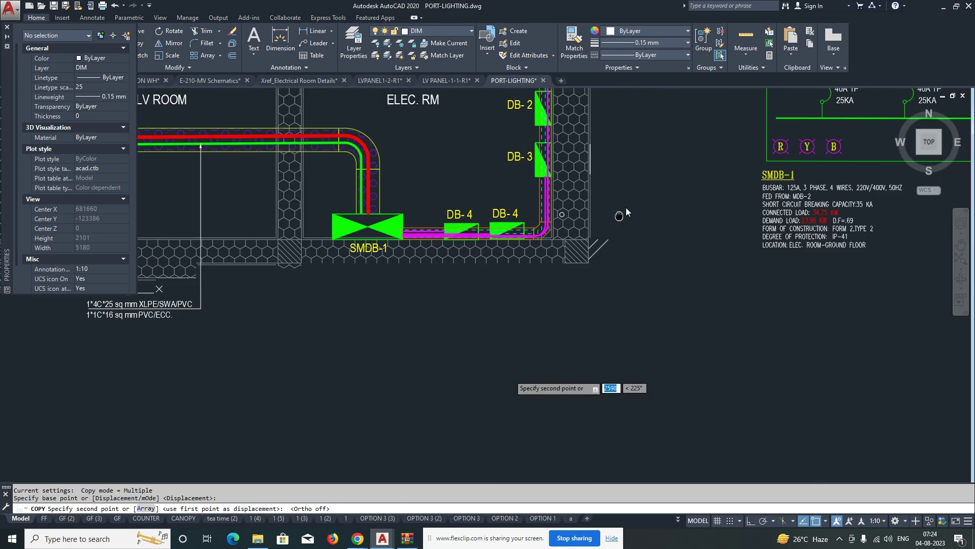
click(462, 354)
key(Escape)
key(Escape)
Step: Rotate the copied 16 sq mm cable labels so that they read horizontally
text(ro)
key(Return)
click(533, 329)
click(431, 373)
key(Return)
click(514, 303)
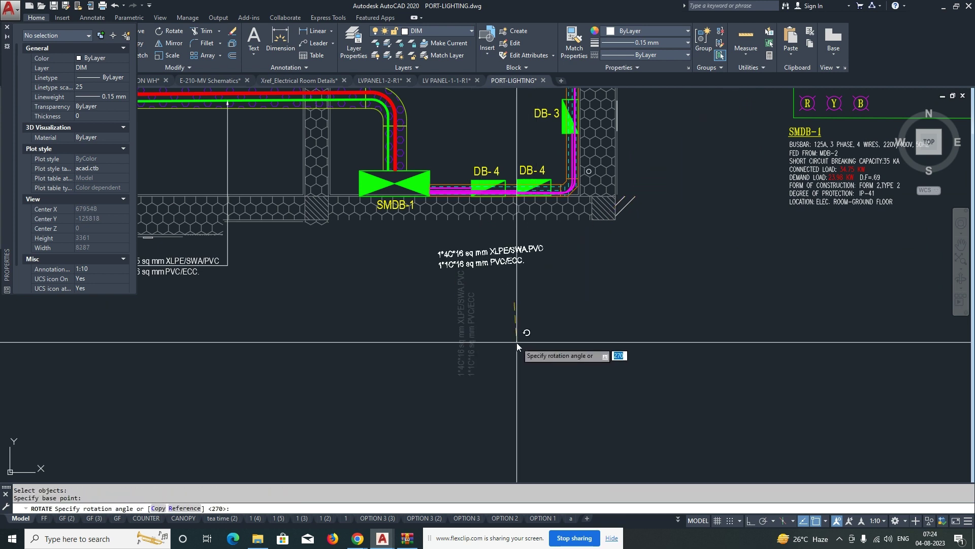
key(F8)
click(513, 373)
Step: Move the horizontal 16 sq mm cable labels horizontally to below SMDB-1
text(m)
key(Return)
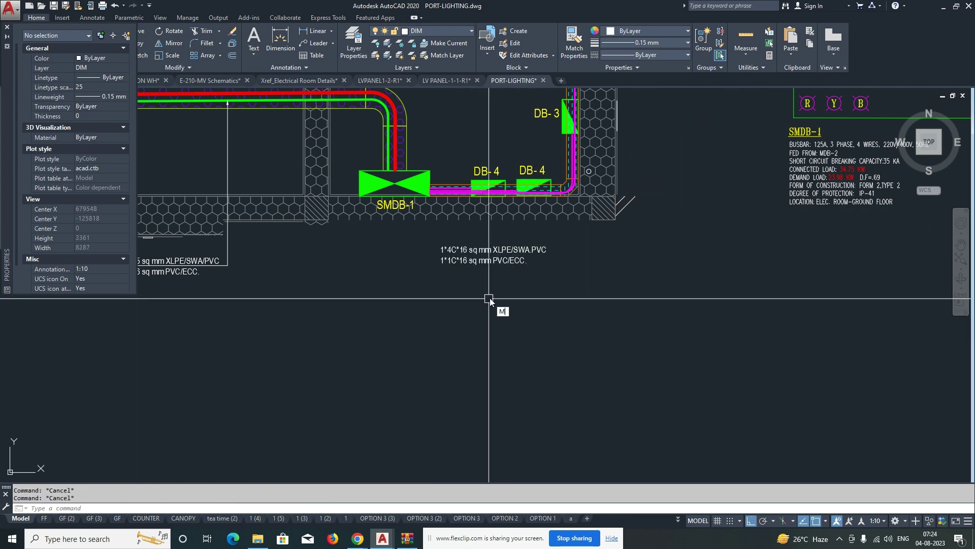
click(489, 298)
click(475, 246)
key(Return)
click(500, 294)
click(401, 294)
key(Escape)
Step: Draw a quick leader without text from the magenta cables beside SMDB-1 down to the labels, with its landing underlining 1*4C*16 sq mm
text(le)
key(Return)
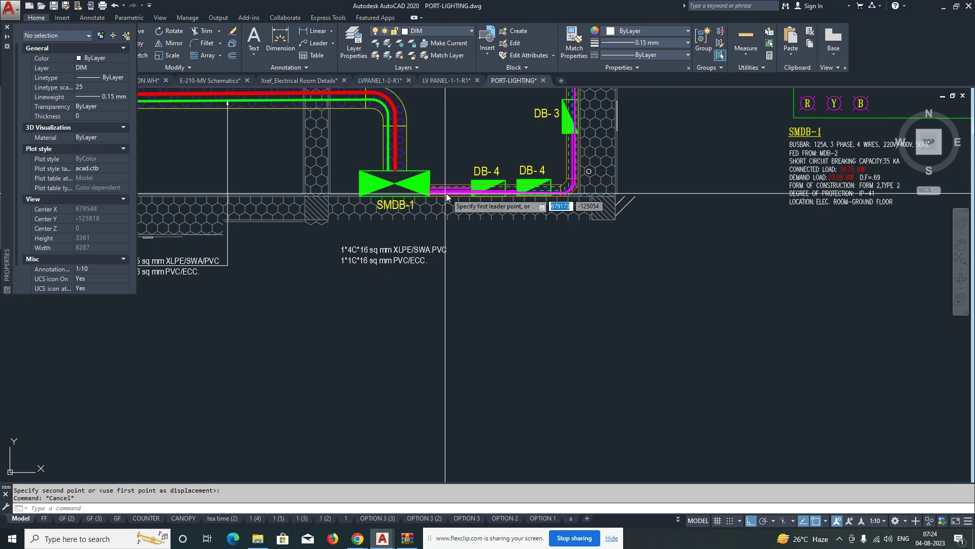
scroll(446, 193, up, 4)
click(468, 188)
click(473, 348)
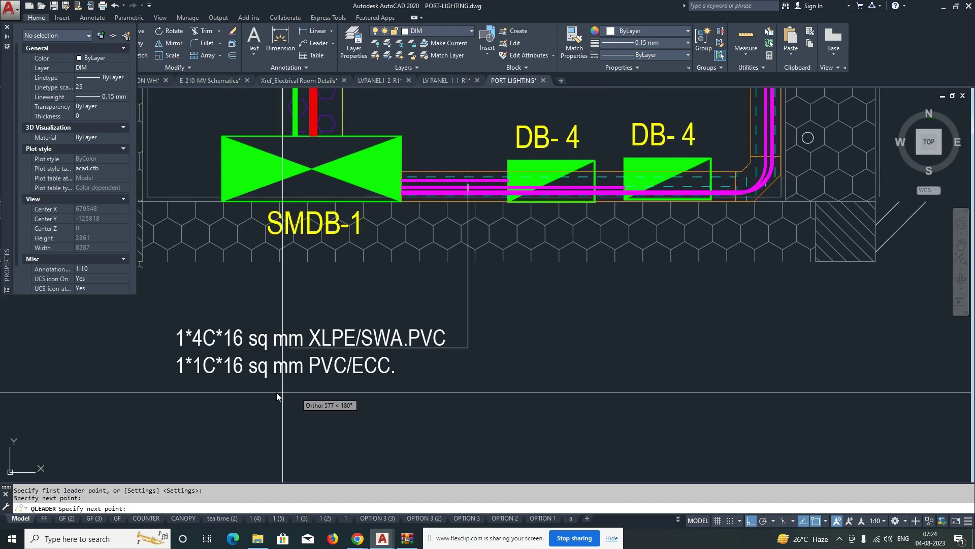
click(176, 395)
key(Escape)
Step: Move the 16 sq mm cable labels up by about 5 units to sit neatly around the leader's landing
text(m)
key(Return)
click(166, 307)
click(454, 407)
key(Return)
click(454, 407)
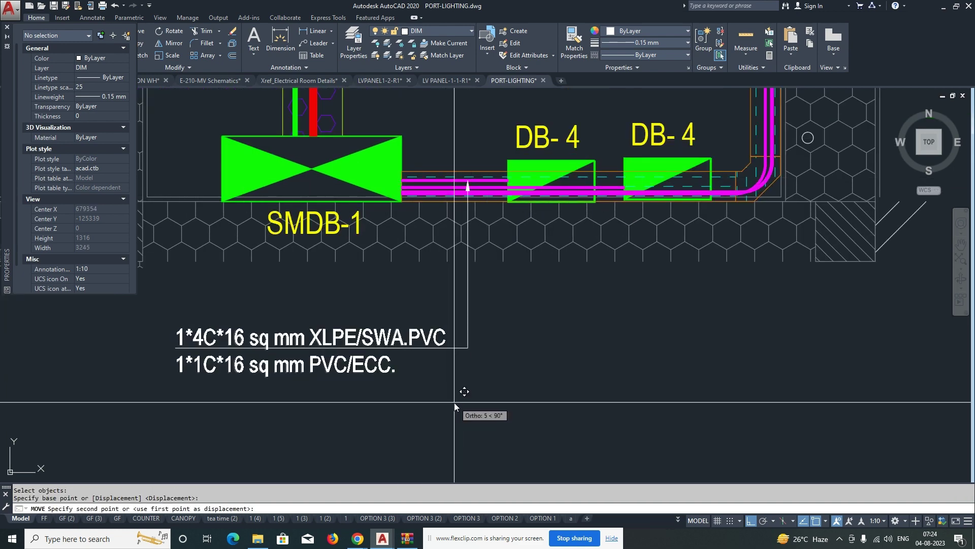
click(454, 402)
scroll(455, 402, down, 6)
key(Escape)
Step: Copy the 16 sq mm cable labels with their leader about 483 units horizontally, so the copy points between the two DB-4 panels
scroll(771, 203, up, 2)
middle_drag(771, 204, 681, 238)
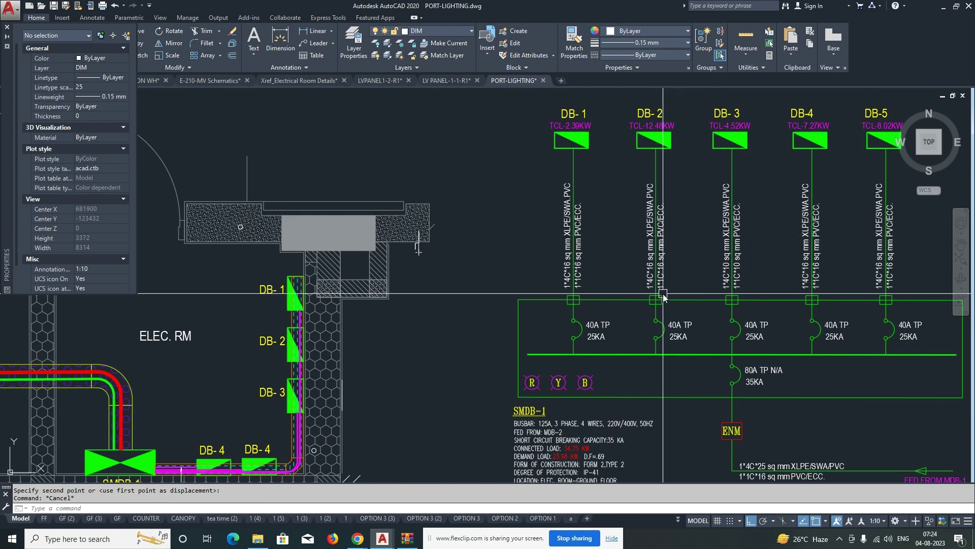
middle_drag(311, 468, 466, 359)
middle_drag(370, 405, 444, 340)
text(co)
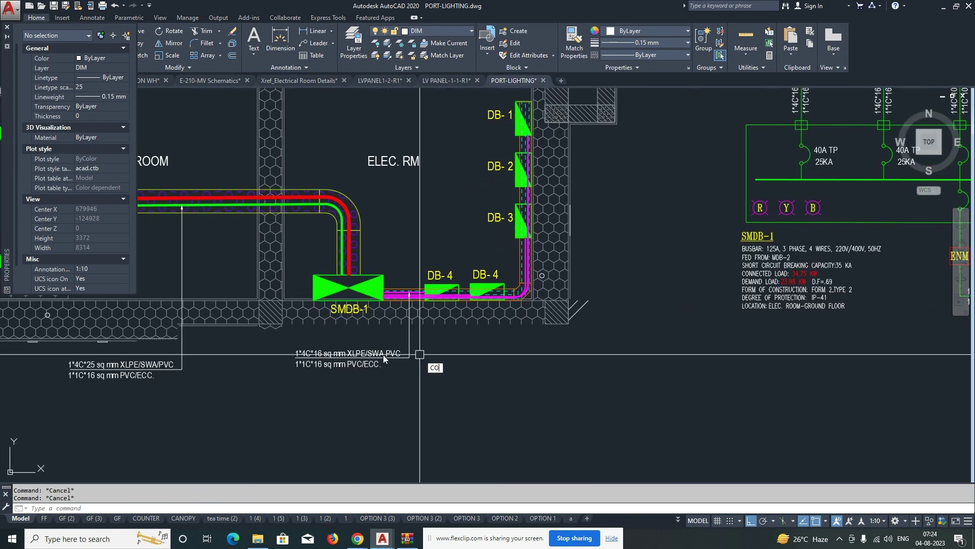
key(Return)
click(456, 348)
click(294, 385)
key(Return)
click(389, 402)
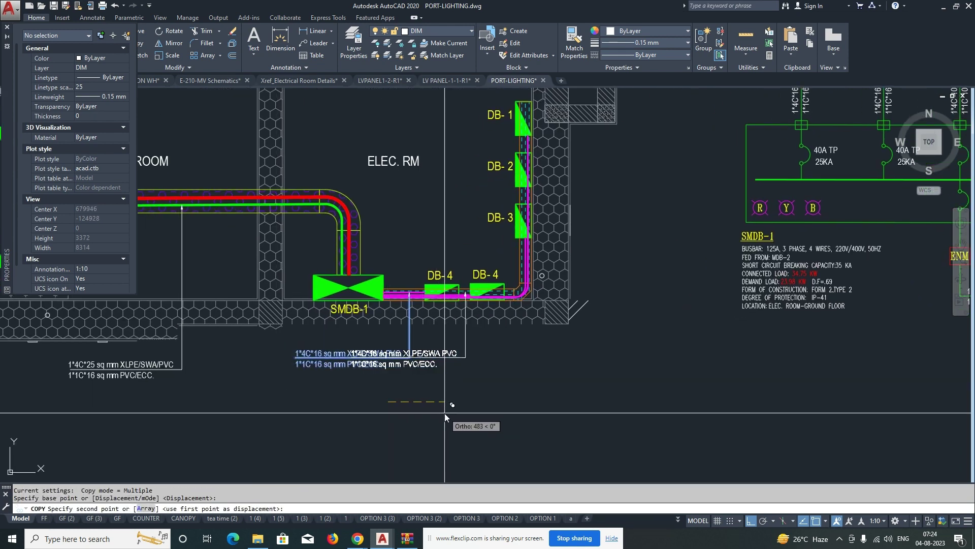
click(445, 413)
key(Escape)
Step: Stretch the copied leader and its 16 sq mm labels downward so they clear the original labels
text(s)
key(Return)
click(482, 405)
click(322, 338)
key(Return)
click(517, 385)
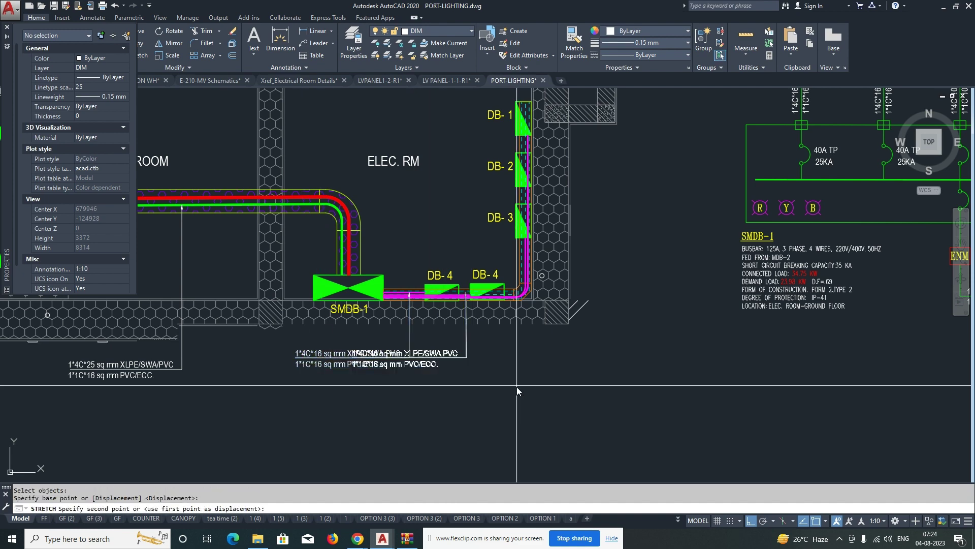
click(517, 409)
Step: Stretch the copied leader's arrow tip down onto the magenta cable between the two DB-4 panels
scroll(465, 298, up, 6)
click(472, 275)
click(472, 260)
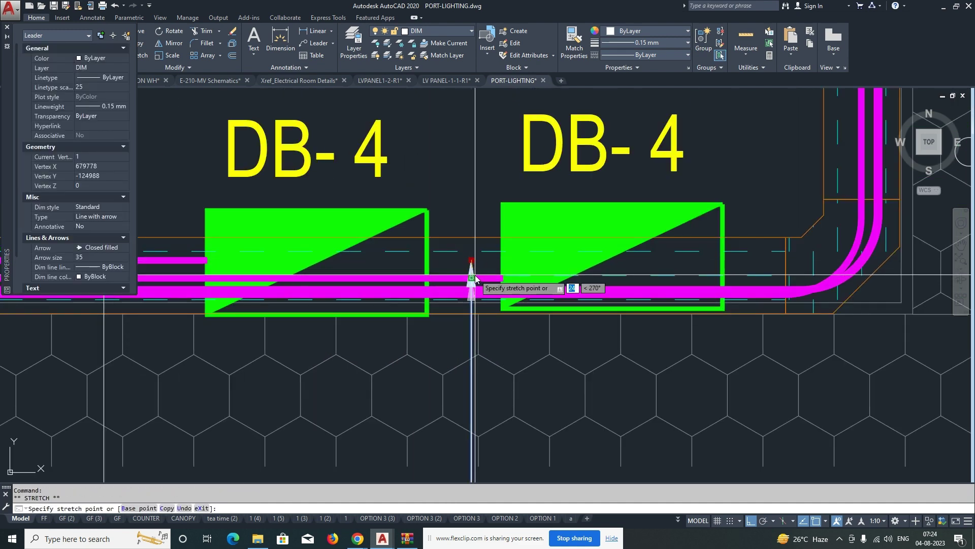
key(Escape)
key(Escape)
scroll(471, 304, down, 8)
scroll(444, 317, down, 3)
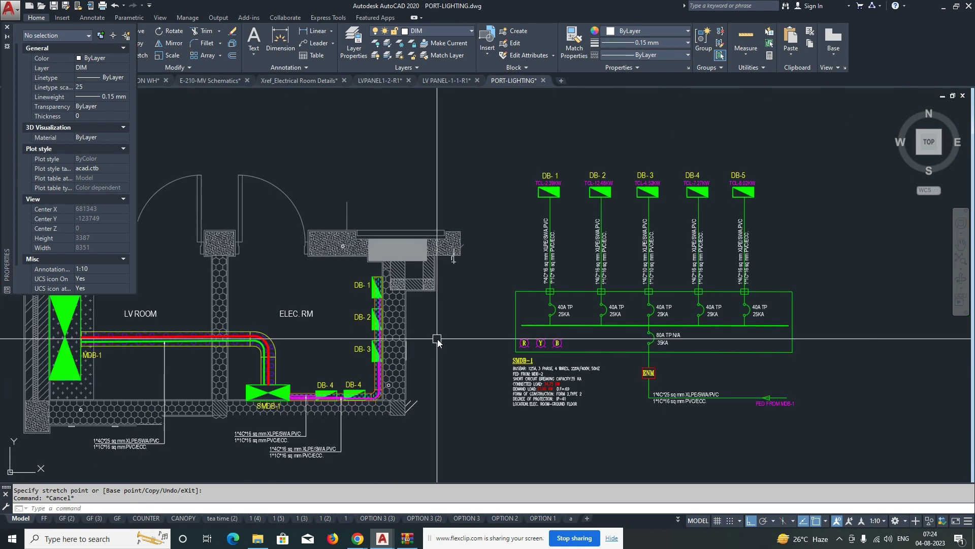
Step: Copy the two vertical DB-5 cable labels from the single-line diagram to beside the electrical room's outer wall near DB-3
text(co)
key(Return)
click(714, 240)
click(750, 314)
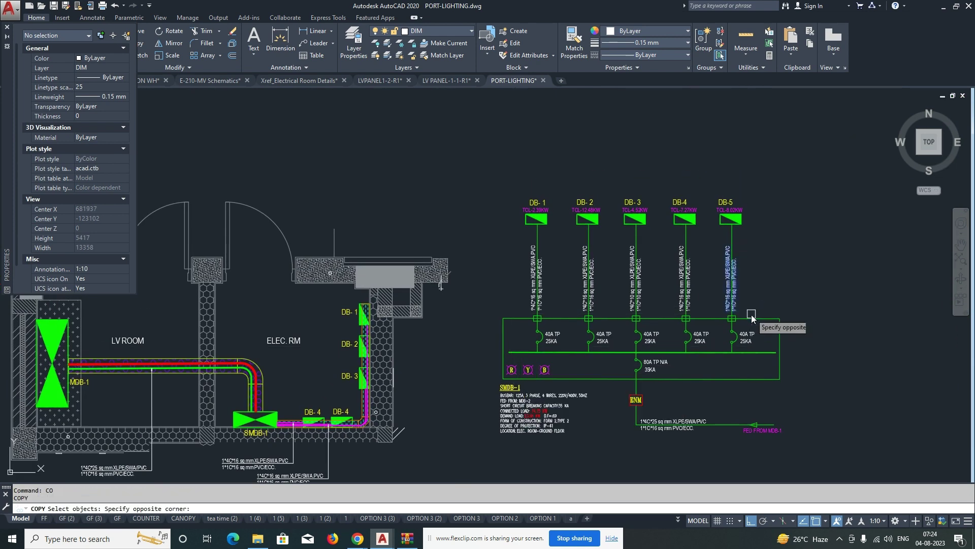
key(Return)
click(739, 301)
middle_drag(435, 374, 482, 358)
key(F8)
click(485, 373)
key(Escape)
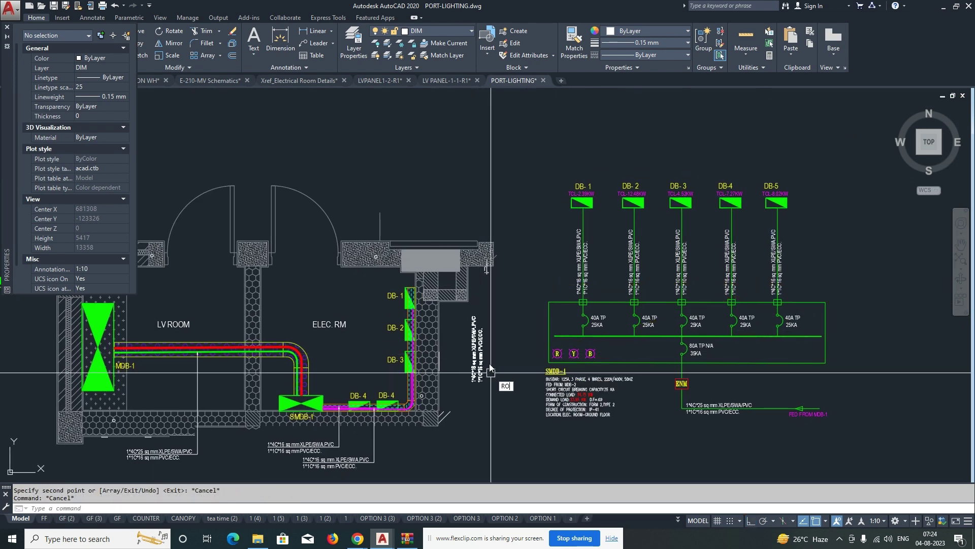
Step: Rotate the copied DB-5 cable labels so that they read horizontally
key(Return)
click(491, 339)
click(474, 374)
key(Return)
click(472, 381)
key(F8)
click(482, 444)
Step: Move the horizontal 16 sq mm labels against the outer wall and up to a level between DB-1 and DB-2
scroll(503, 395, up, 4)
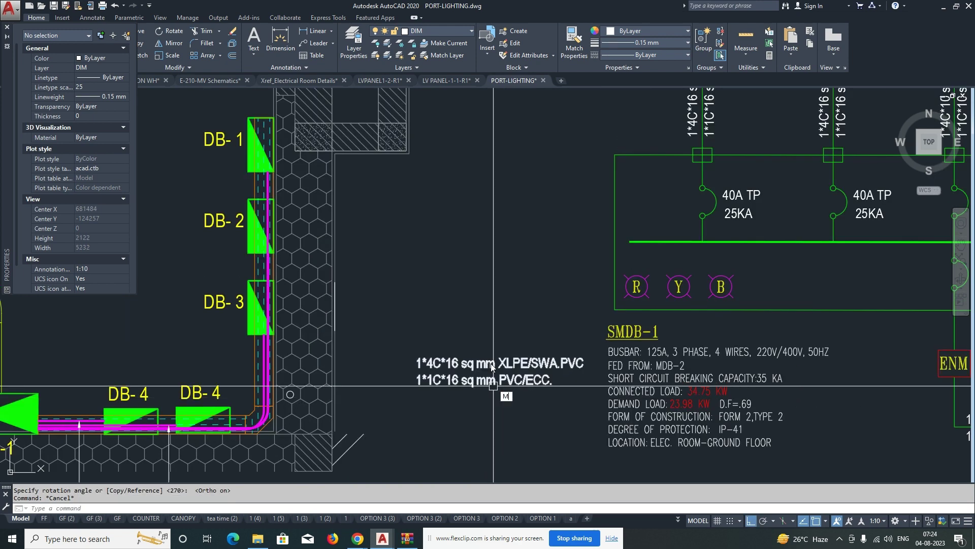
key(Return)
click(486, 349)
click(415, 399)
key(Return)
click(414, 384)
click(332, 355)
key(Return)
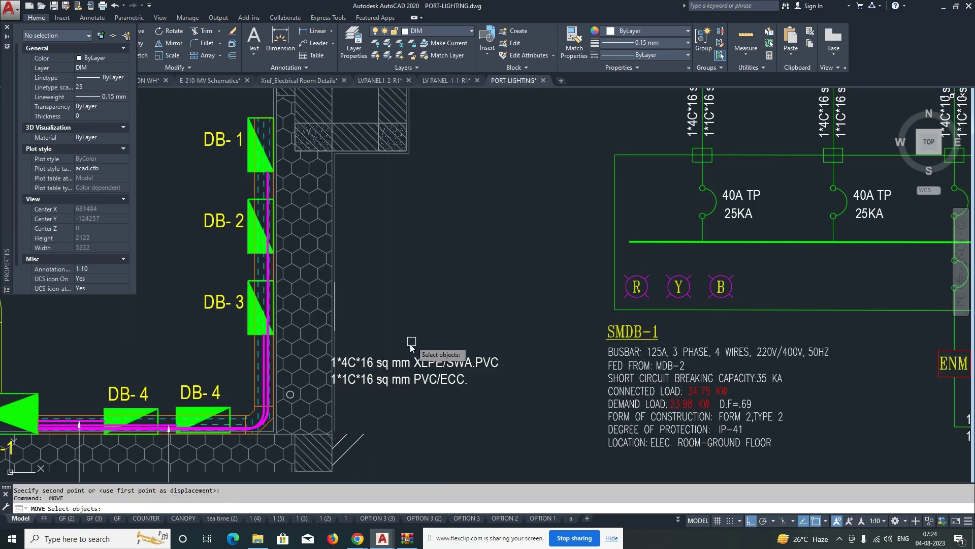
key(Return)
click(536, 378)
click(553, 204)
Step: Shift the 16 sq mm labels slightly away from the outer wall, keeping them at the same level
key(Return)
click(474, 255)
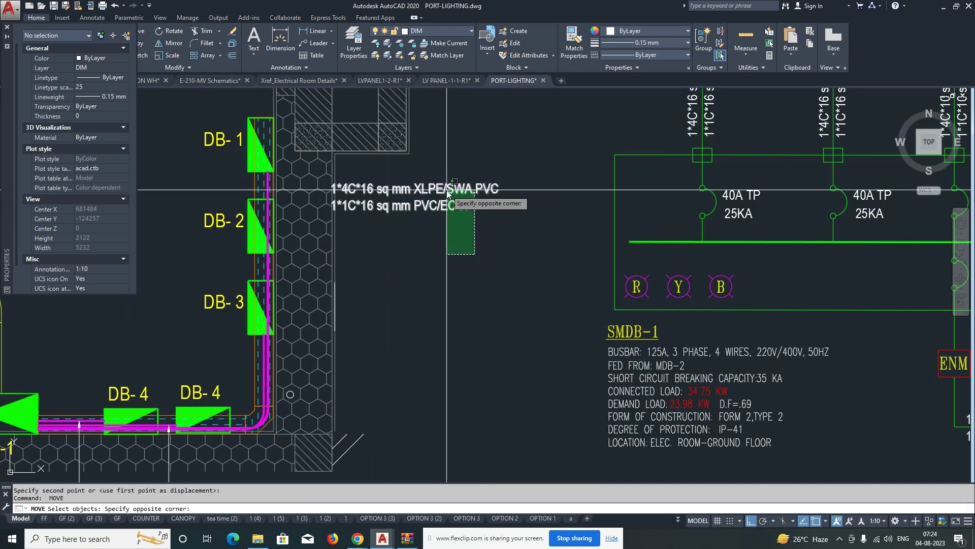
click(445, 190)
key(Return)
click(432, 255)
key(Escape)
Step: Draw a quick leader without text from the magenta cable below DB-1 horizontally through the wall to beneath the 16 sq mm labels
middle_drag(440, 276, 444, 334)
text(E)
key(Return)
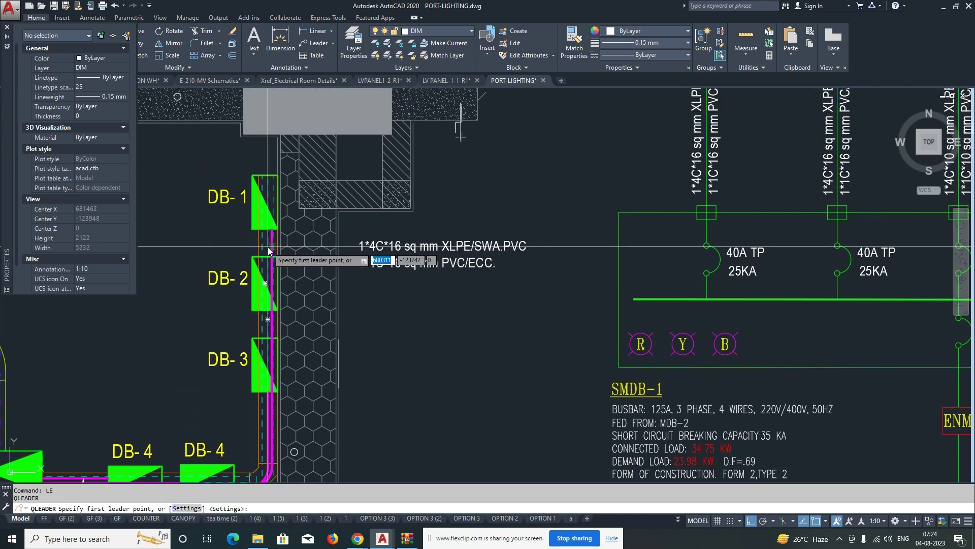
click(270, 247)
click(518, 293)
key(Escape)
Step: Move the 16 sq mm labels up slightly so the new leader runs between their two lines
scroll(417, 273, up, 2)
text(M)
key(Return)
click(314, 204)
click(612, 287)
key(Return)
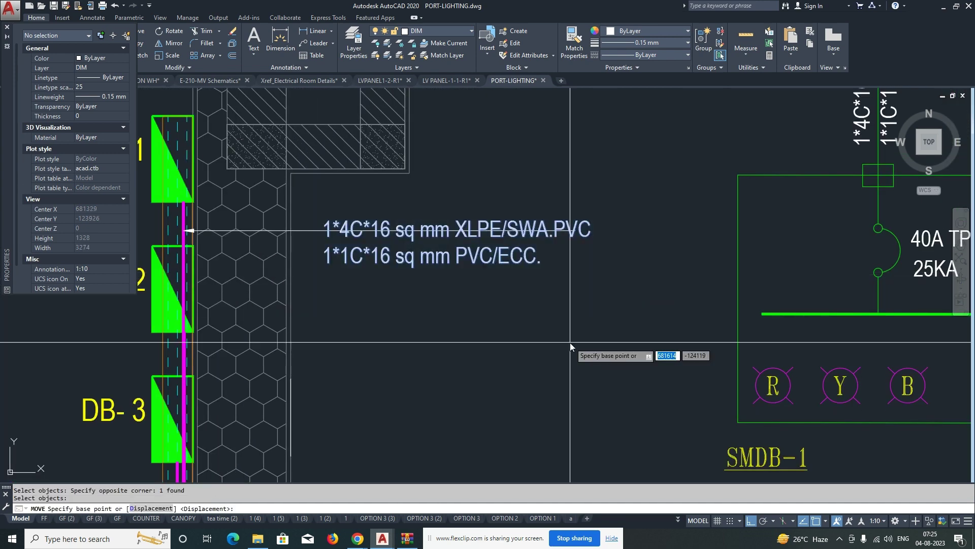
click(570, 342)
click(570, 330)
Step: Copy the 16 sq mm label outside the DB wall straight down to just below the existing label pair
scroll(572, 293, down, 2)
middle_drag(524, 315, 500, 270)
text(CO)
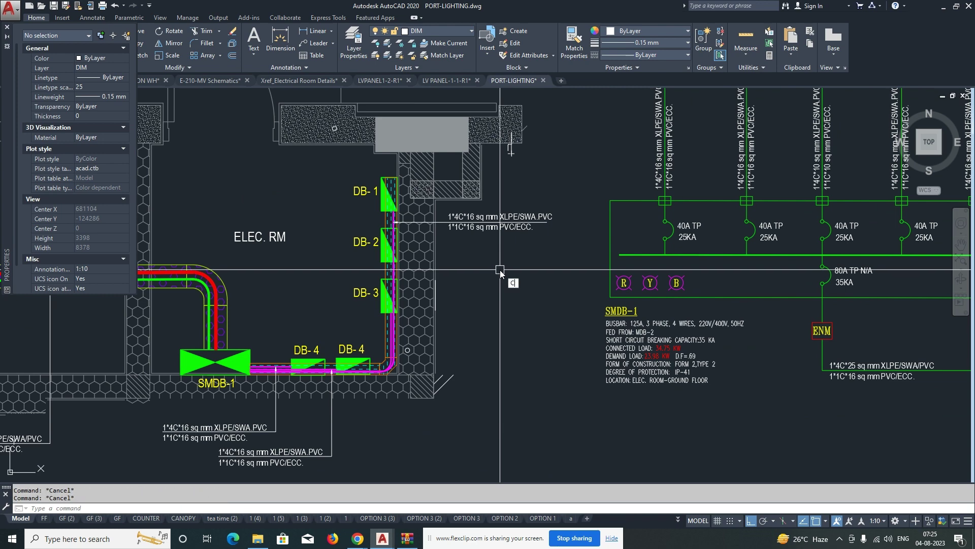
scroll(490, 234, up, 2)
click(489, 226)
key(Return)
click(505, 251)
click(505, 293)
key(Escape)
Step: Change the copied label's text to 100x100mm Cable Trunking Running through wall
click(472, 261)
double_click(473, 264)
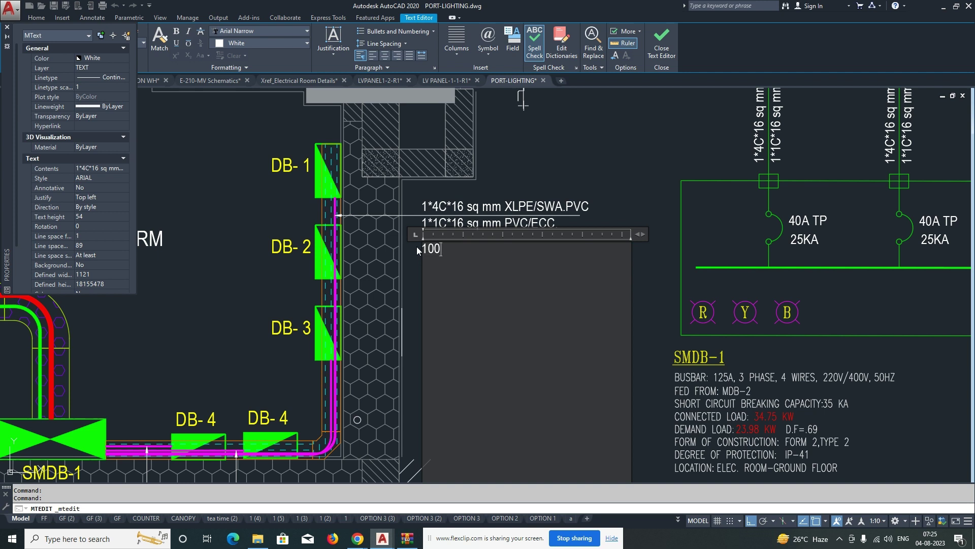
text(100x100MM)
key(BackSpace)
key(BackSpace)
text(mm Cable t)
key(BackSpace)
text(T)
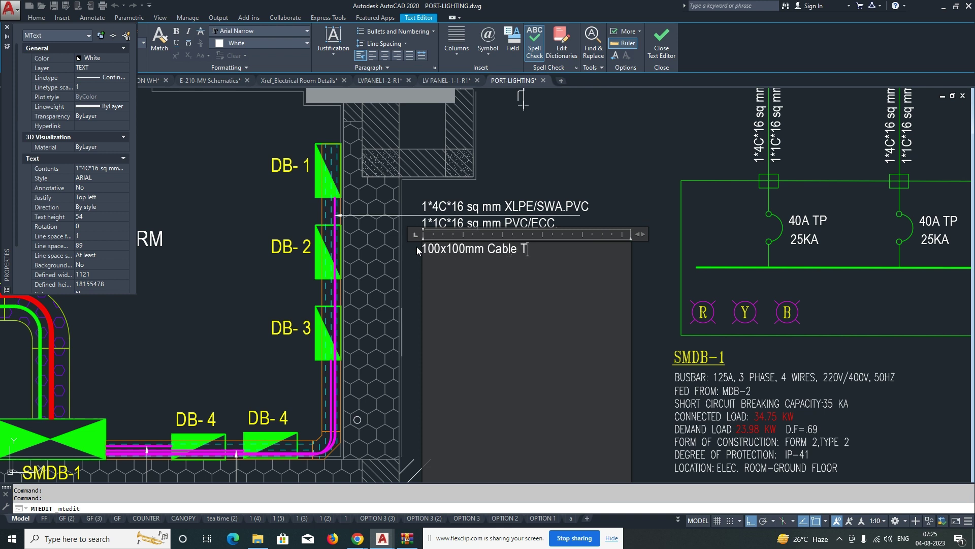
text(runking Running th)
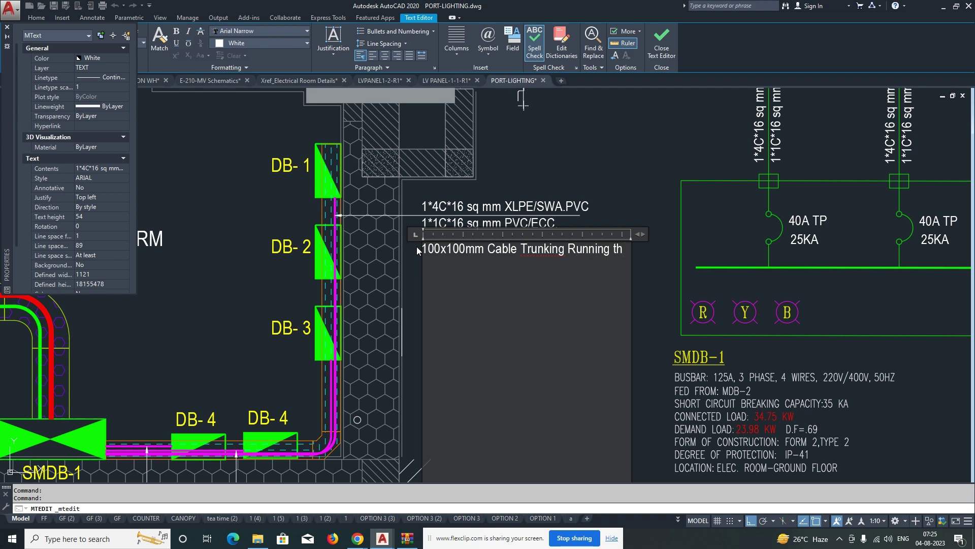
text(rough wall)
key(Escape)
Step: Draw a quick leader without text from the trunking edge beside DB-2 horizontally past the 100x100mm Cable Trunking label
text(l)
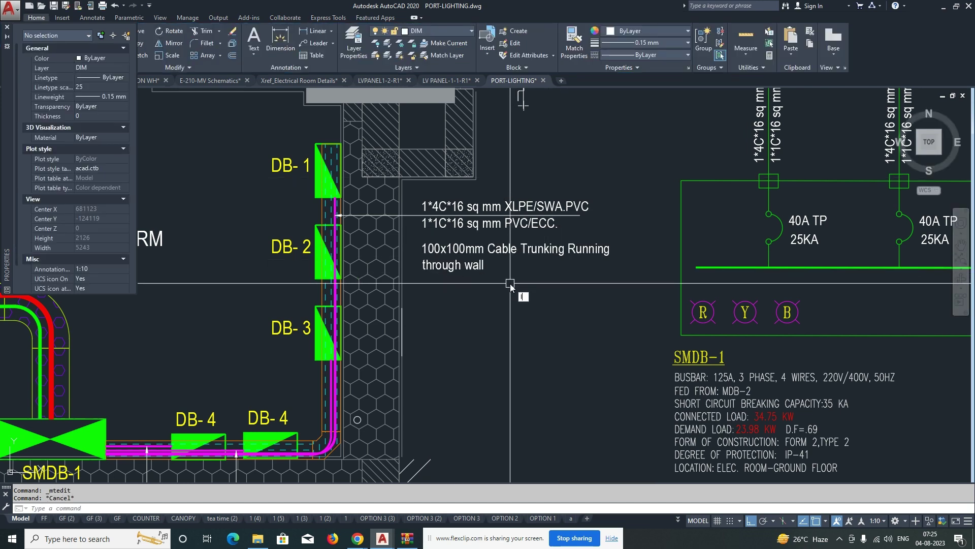
text(e)
key(space)
click(343, 261)
click(623, 302)
key(Escape)
Step: Move the cable trunking label down slightly so the leader underlines its first line
scroll(472, 282, up, 2)
text(m)
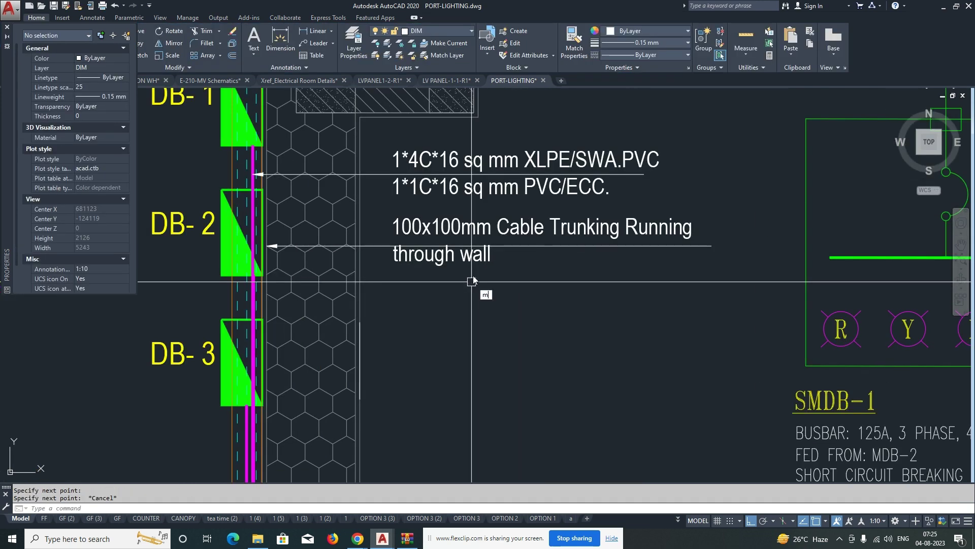
key(space)
click(482, 258)
key(space)
click(508, 287)
click(508, 293)
Step: Move the trunking label and its leader down about 154 units to the level between DB-2 and DB-3
key(space)
click(496, 301)
click(456, 246)
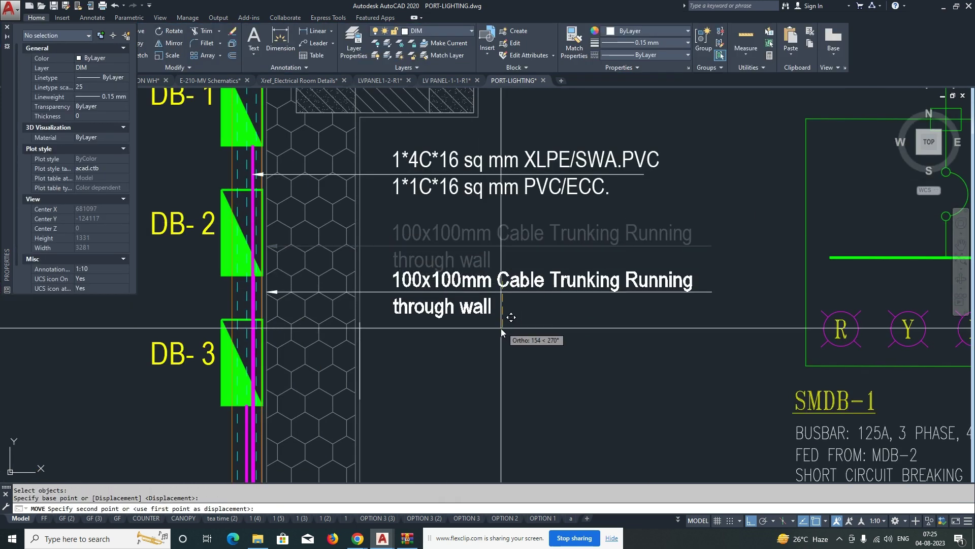
click(501, 330)
key(Escape)
text(m)
click(493, 321)
click(442, 283)
key(space)
key(Escape)
Step: Stretch the trunking leader's arrow tip so that it touches the trunking between DB-2 and DB-3
click(376, 293)
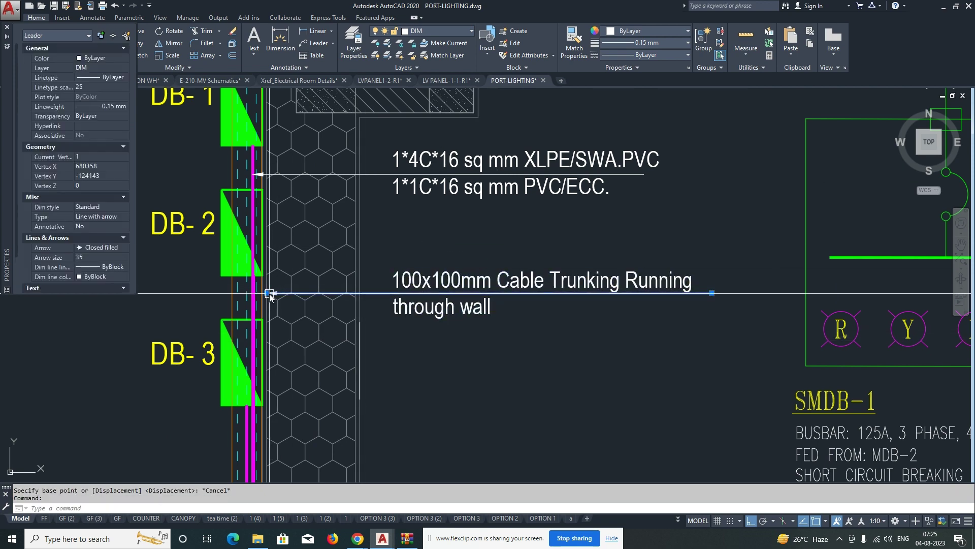
click(269, 293)
key(Escape)
Step: Copy the cable trunking label to just below the 25 sq mm cable labels under the LV room
scroll(520, 306, down, 5)
middle_drag(571, 309, 652, 277)
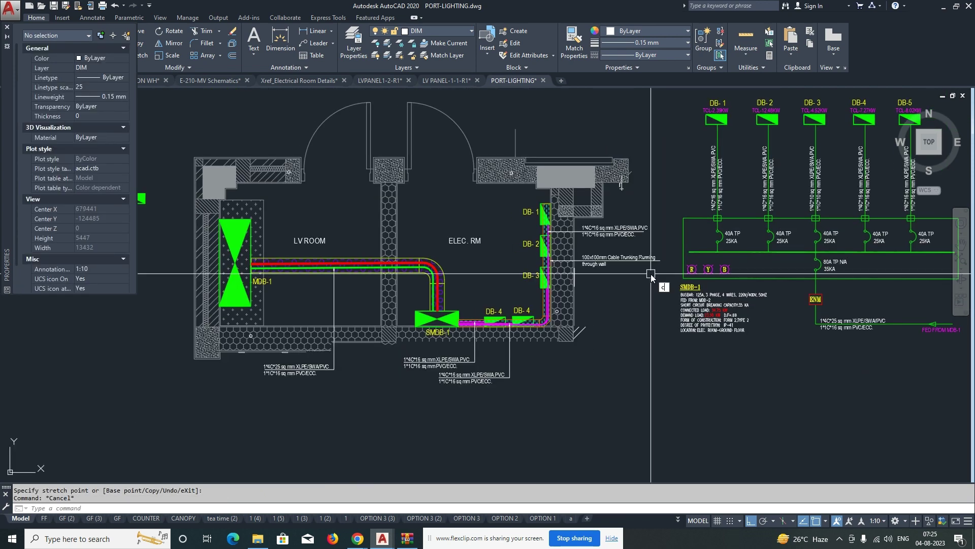
click(593, 267)
key(space)
click(592, 267)
middle_drag(414, 363, 474, 347)
key(F7)
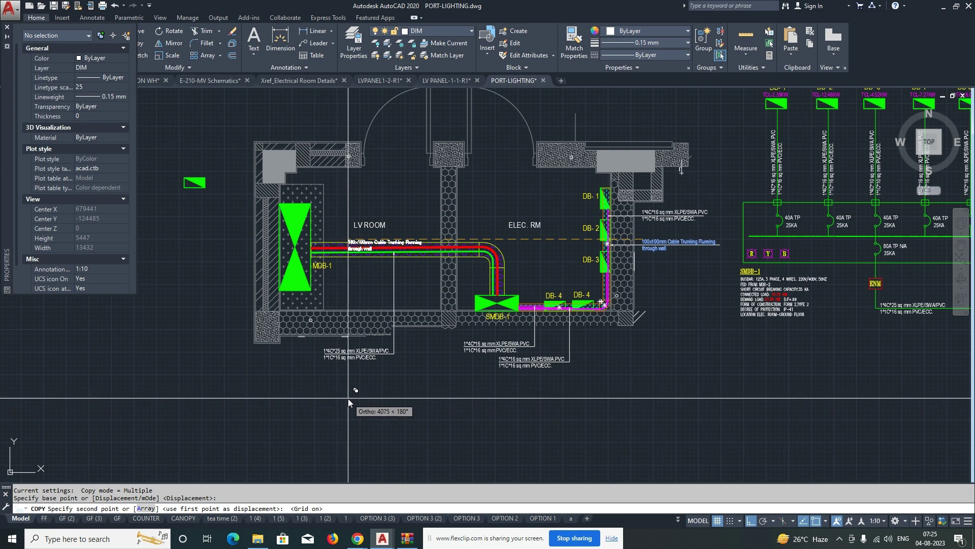
key(F7)
key(F8)
scroll(350, 396, up, 4)
click(289, 323)
key(Escape)
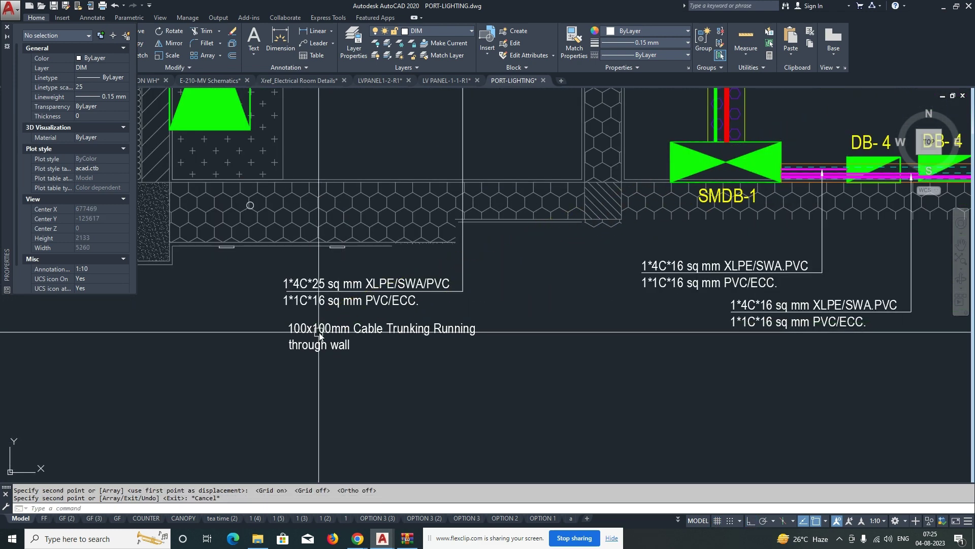
double_click(300, 331)
drag(299, 331, 285, 327)
text(2)
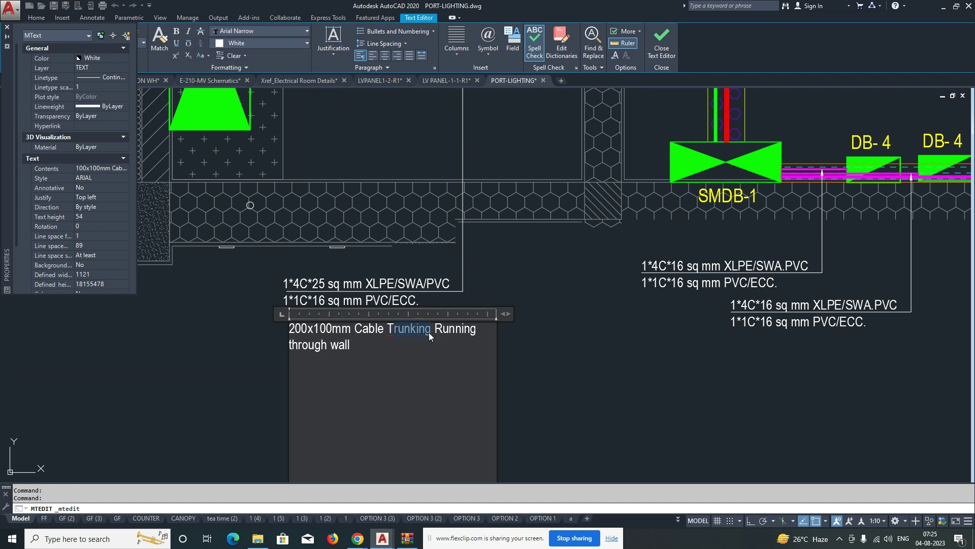
text(ray)
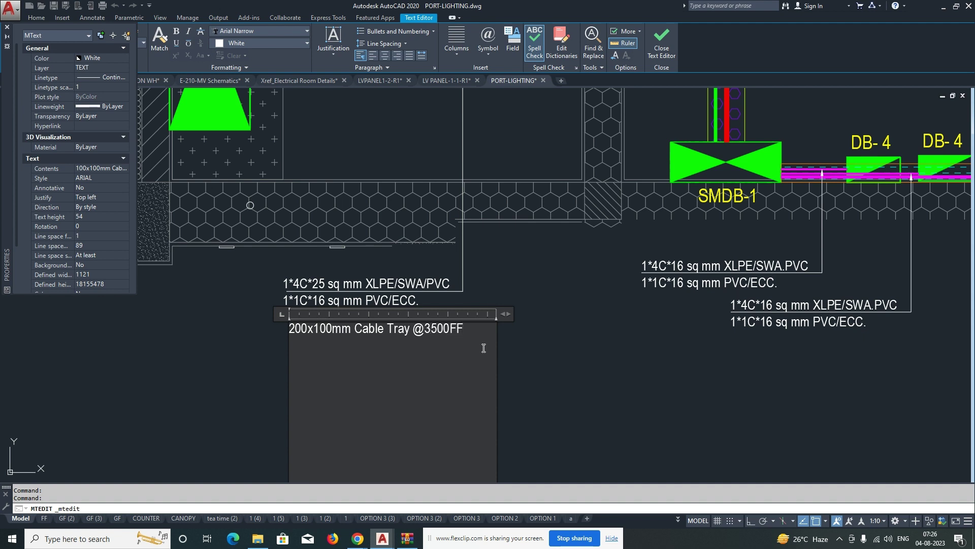
click(534, 337)
middle_drag(511, 291, 504, 321)
text(le)
key(space)
scroll(504, 293, down, 4)
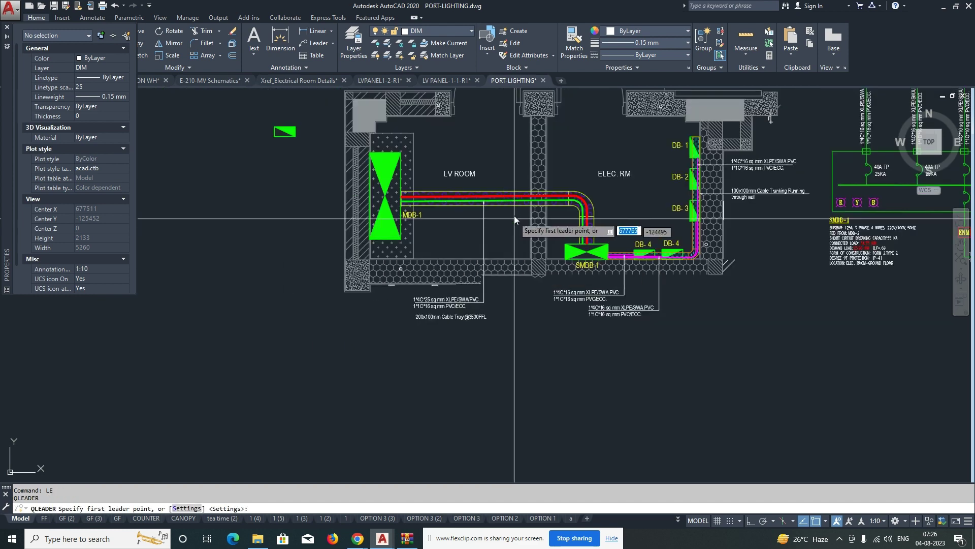
scroll(514, 215, up, 2)
click(505, 203)
key(F8)
scroll(504, 355, up, 2)
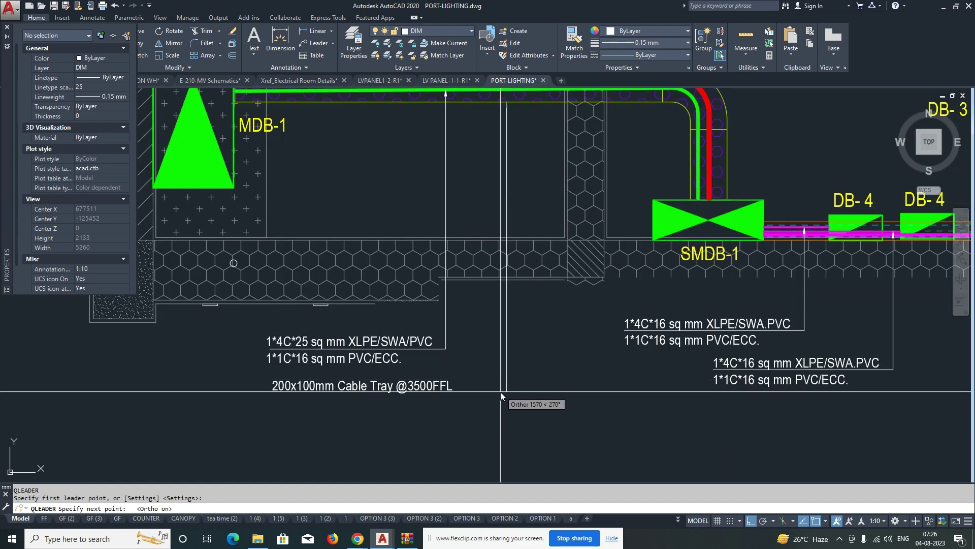
click(503, 385)
click(455, 407)
key(Escape)
key(Escape)
Step: Add a vertical linear dimension from MDB-1's upper wall-side corner to the column's lower edge, placed outside the LV room wall
scroll(455, 408, down, 4)
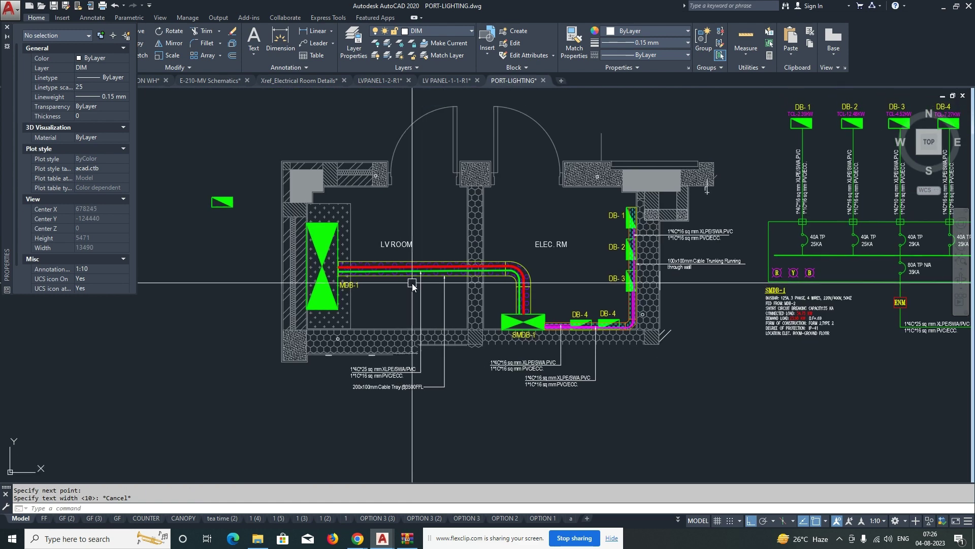
text(dli)
key(Return)
scroll(345, 223, up, 3)
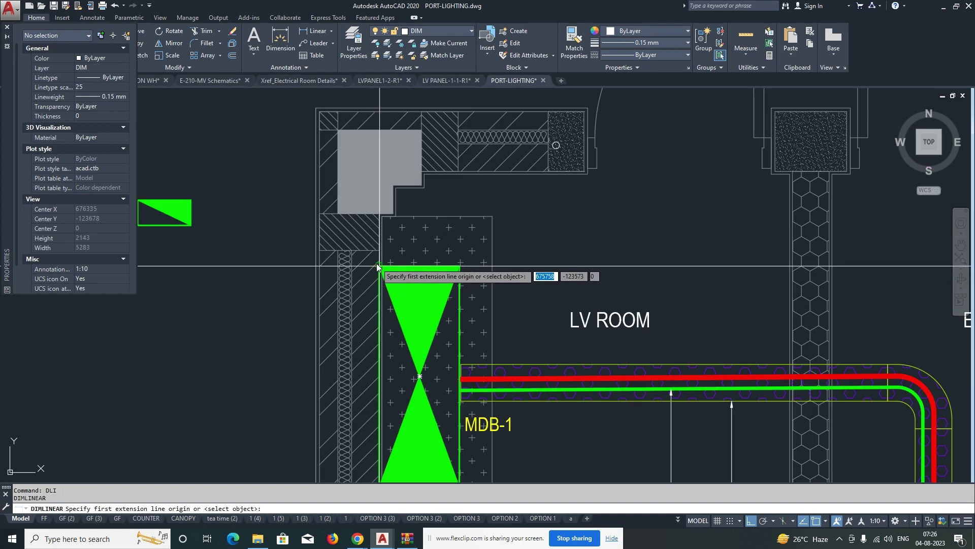
click(380, 265)
click(380, 213)
scroll(422, 220, down, 3)
click(358, 248)
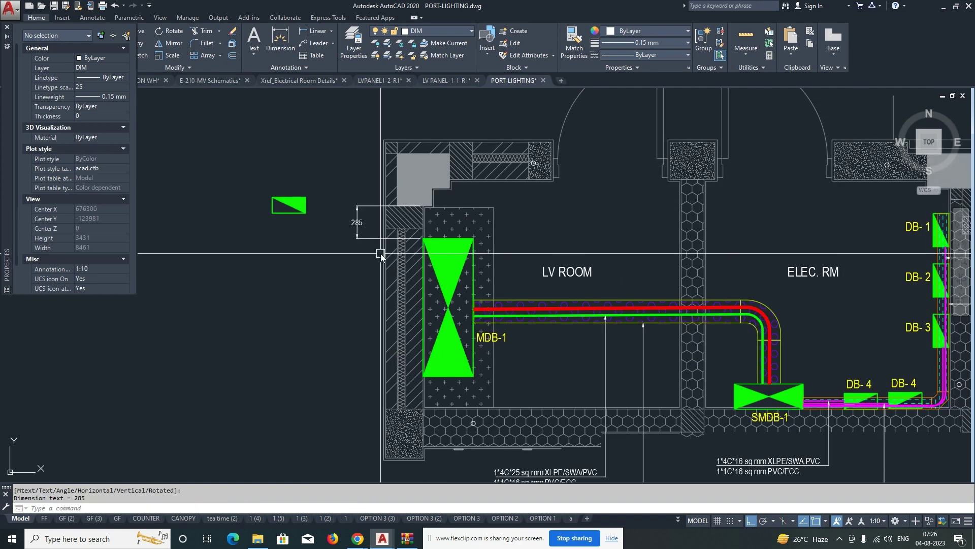
Step: Continue the vertical dimension chain outside the LV room along MDB-1's length and down to the lower wall face
scroll(380, 254, up, 1)
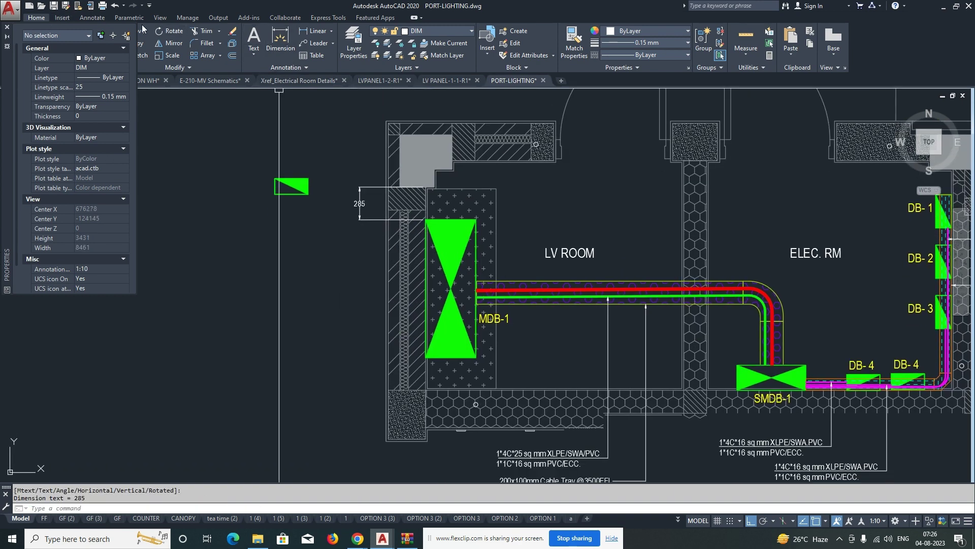
click(93, 17)
click(276, 59)
scroll(425, 402, up, 3)
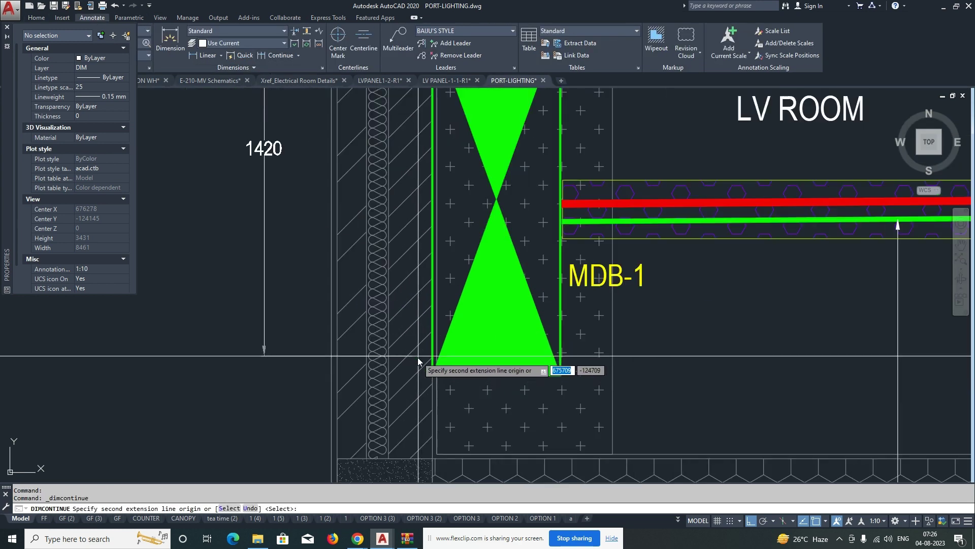
click(426, 357)
scroll(425, 406, up, 1)
middle_drag(420, 293, 420, 290)
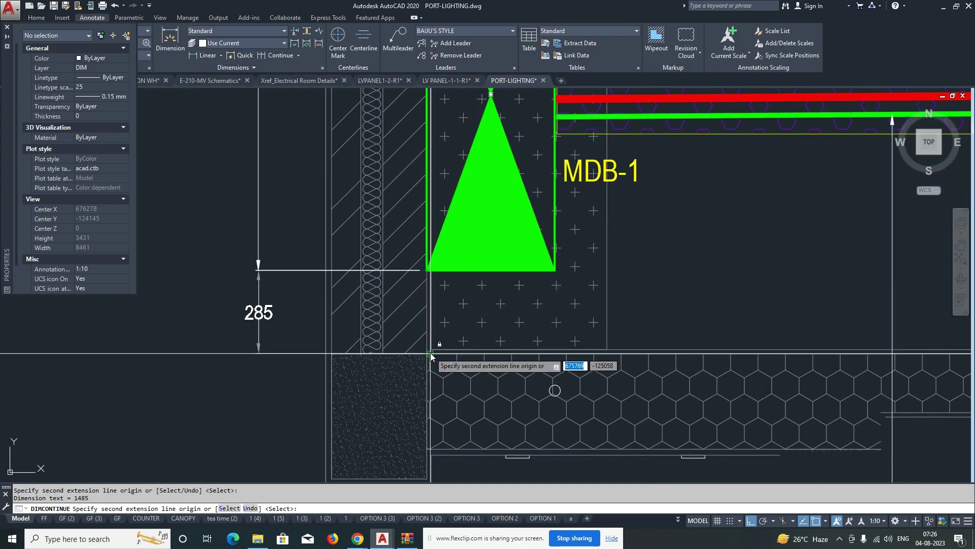
click(427, 357)
key(Escape)
middle_drag(446, 353, 402, 327)
key(Escape)
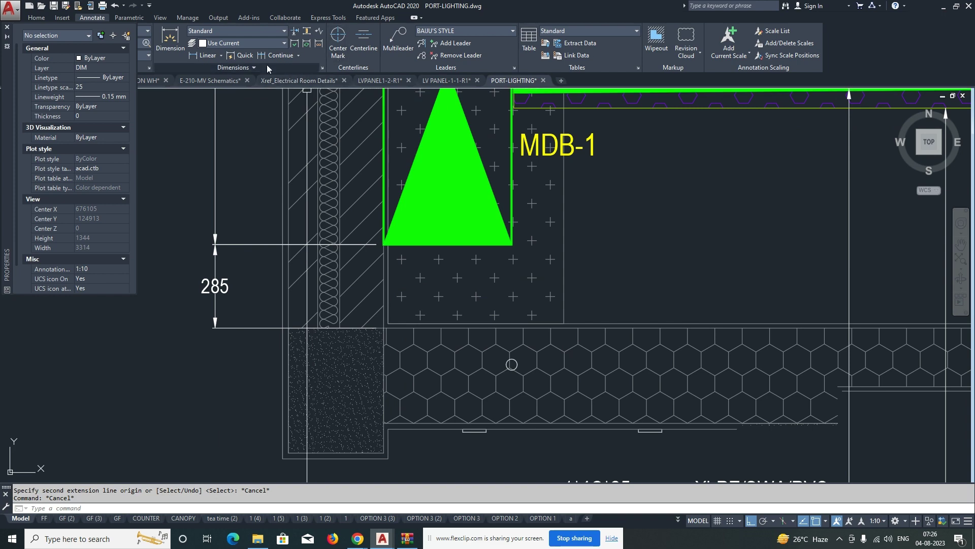
Step: Add a horizontal linear dimension across MDB-1's width, placed below the LV room's lower wall
click(203, 56)
click(384, 245)
click(512, 245)
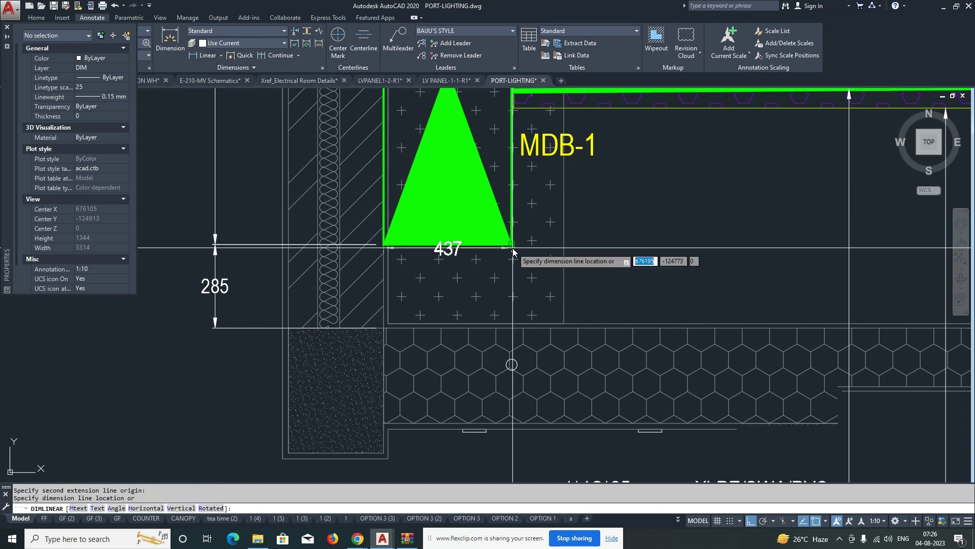
scroll(484, 218, down, 4)
scroll(484, 336, up, 2)
click(486, 306)
Step: Stretch the 25 sq mm cable and 200x100mm cable tray labels with their leaders straight down, clear of the MDB-1 width dimension
text(s)
click(801, 390)
click(529, 316)
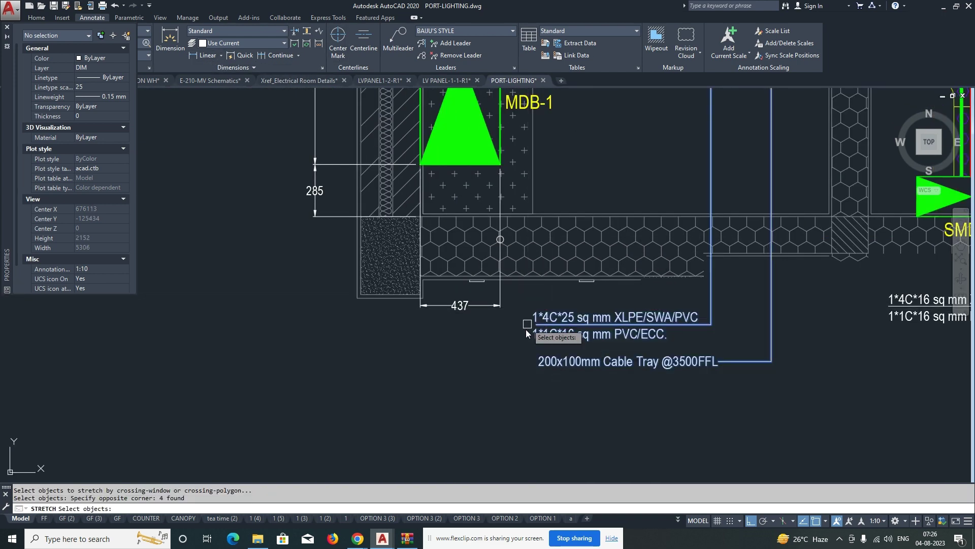
key(space)
click(519, 349)
click(517, 395)
Step: Add a vertical linear dimension from the lower edge of the LV room cable tray to the lower wall
scroll(516, 394, down, 4)
text(dli)
key(space)
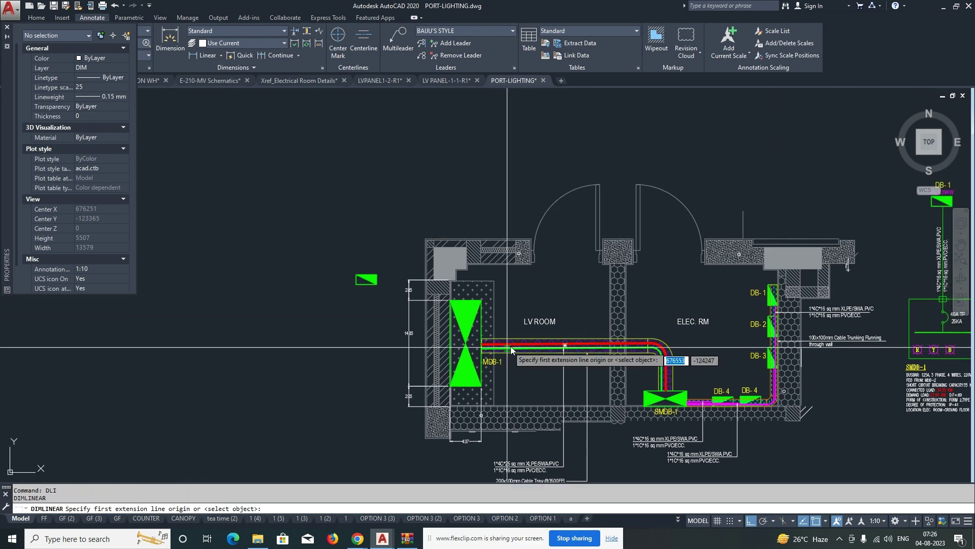
scroll(431, 288, up, 2)
click(434, 271)
click(433, 351)
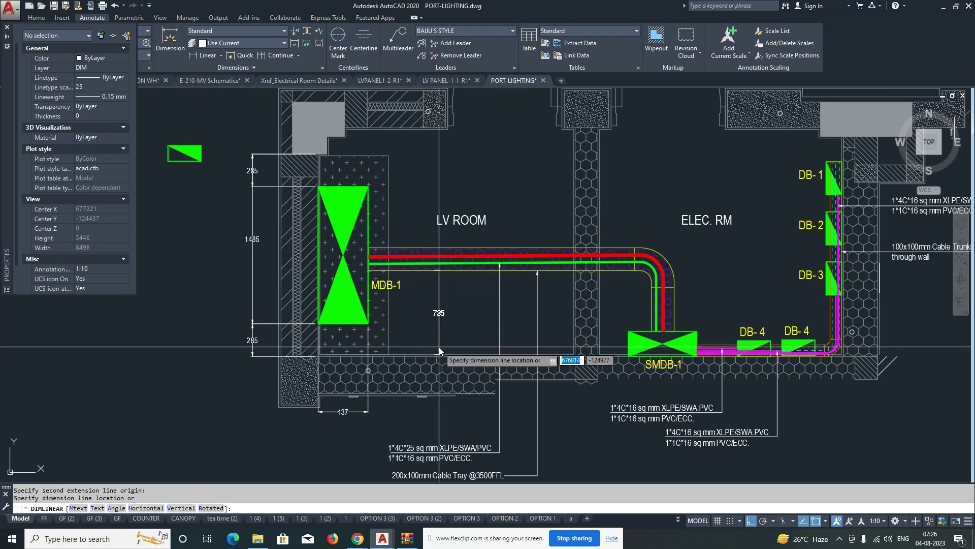
click(439, 346)
Step: Add a horizontal linear dimension from the wall between the two rooms to the near edge of the vertical cable tray above SMDB-1
middle_drag(495, 354, 405, 328)
key(space)
scroll(405, 332, up, 2)
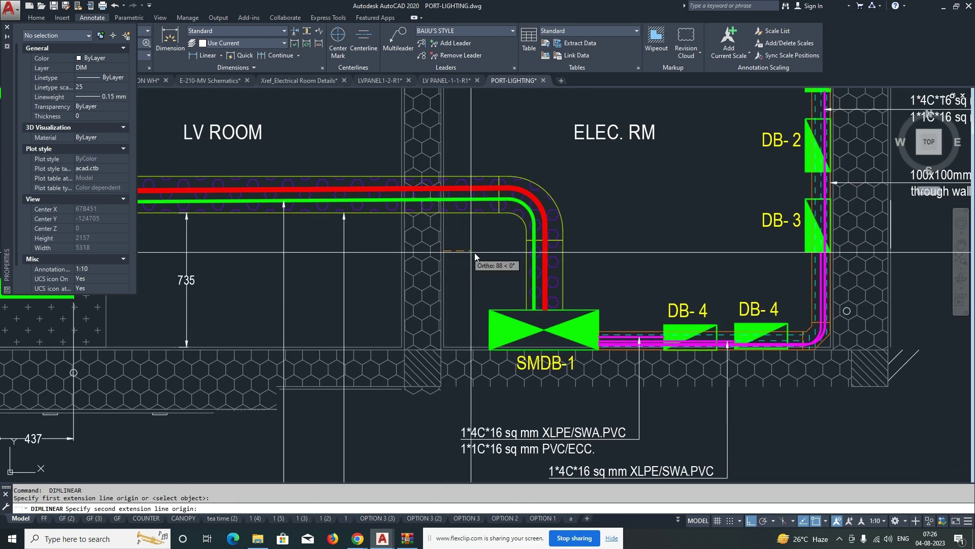
click(526, 252)
click(503, 264)
Step: Add a horizontal linear dimension from the wall between the rooms to SMDB-1's near side, placed below the lower wall
middle_drag(455, 330, 442, 280)
key(space)
click(431, 281)
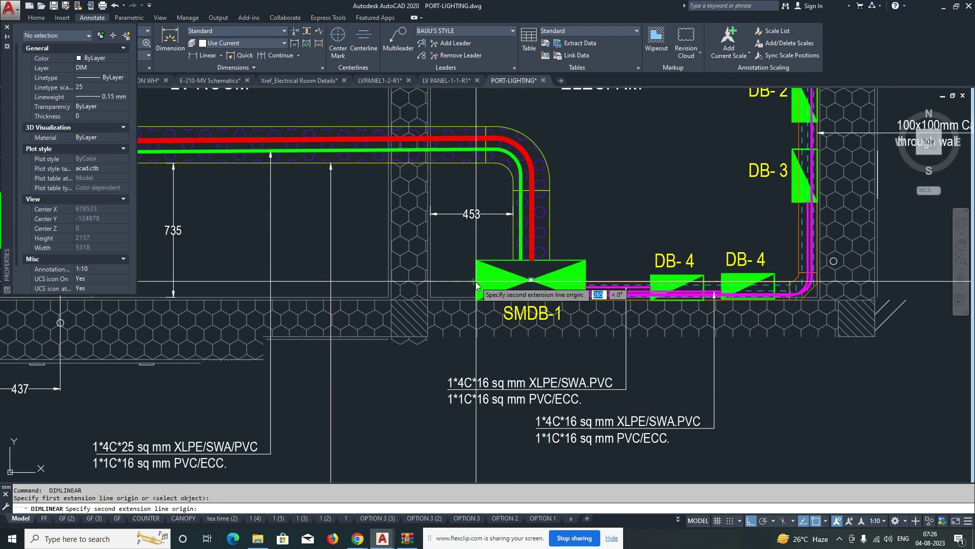
click(476, 280)
middle_drag(467, 349, 463, 287)
click(464, 297)
Step: Stretch the two 16 sq mm cable labels below the electrical room and their leaders straight down to make room for dimensions
text(s)
key(space)
click(733, 396)
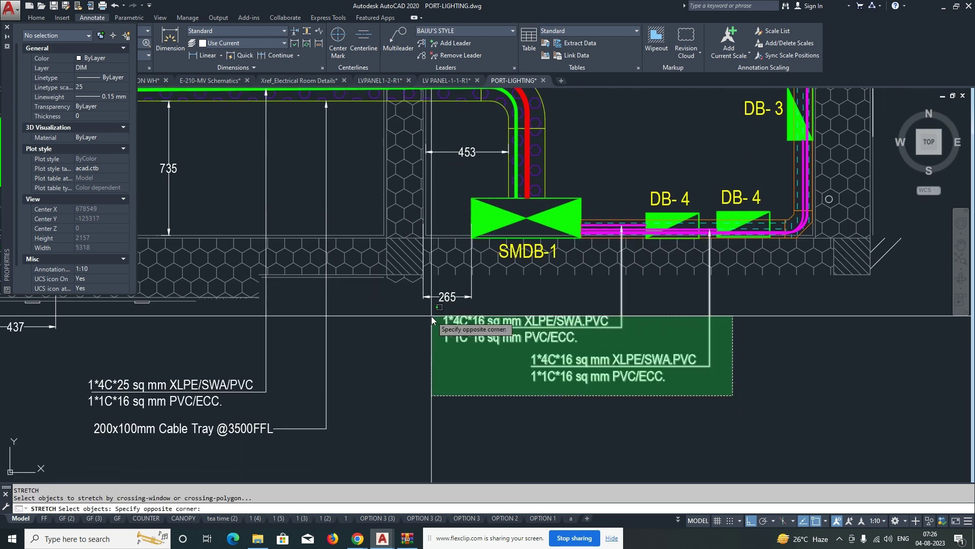
click(431, 316)
key(space)
click(426, 357)
click(426, 410)
Step: Add a horizontal linear dimension across SMDB-1's width, in line with the wall-to-SMDB-1 dimension
middle_drag(488, 322, 482, 380)
text(dli)
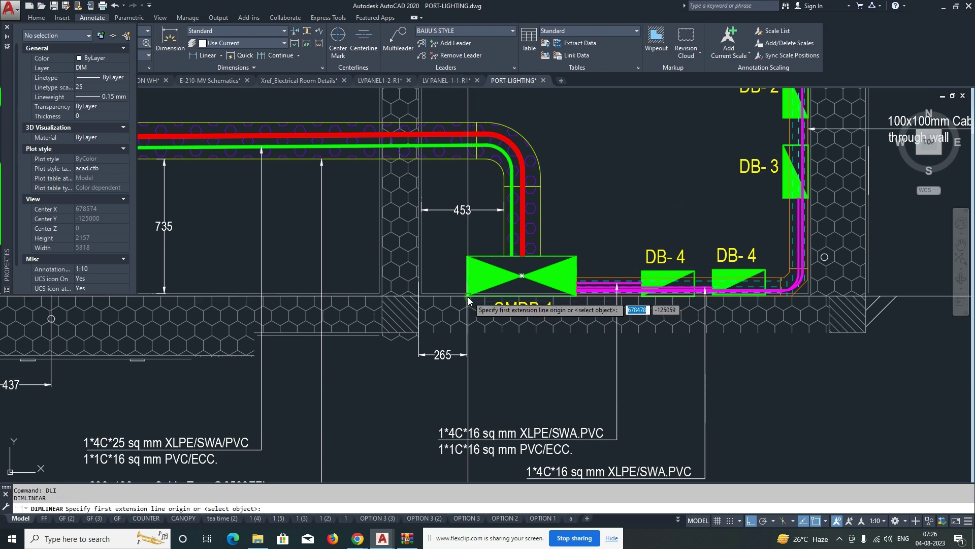
click(467, 297)
click(577, 296)
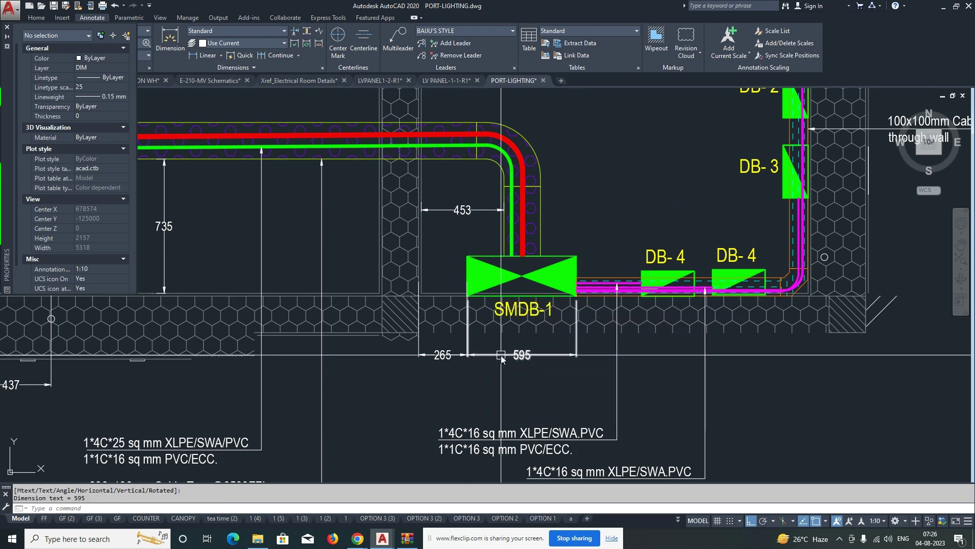
Step: Adjust an end point of the SMDB-1 width dimension so it measures 600
click(500, 355)
scroll(510, 307, up, 6)
click(510, 339)
scroll(510, 339, down, 4)
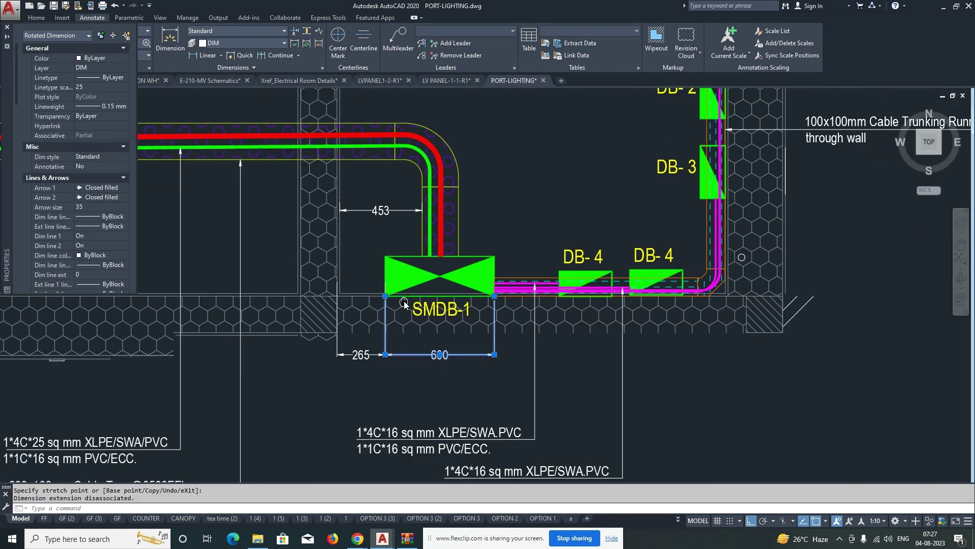
key(Escape)
Step: Add a horizontal linear dimension from SMDB-1's lower corner to the nearest DB-4 panel, in line with the SMDB-1 width dimension
middle_drag(521, 317, 401, 316)
text(dli)
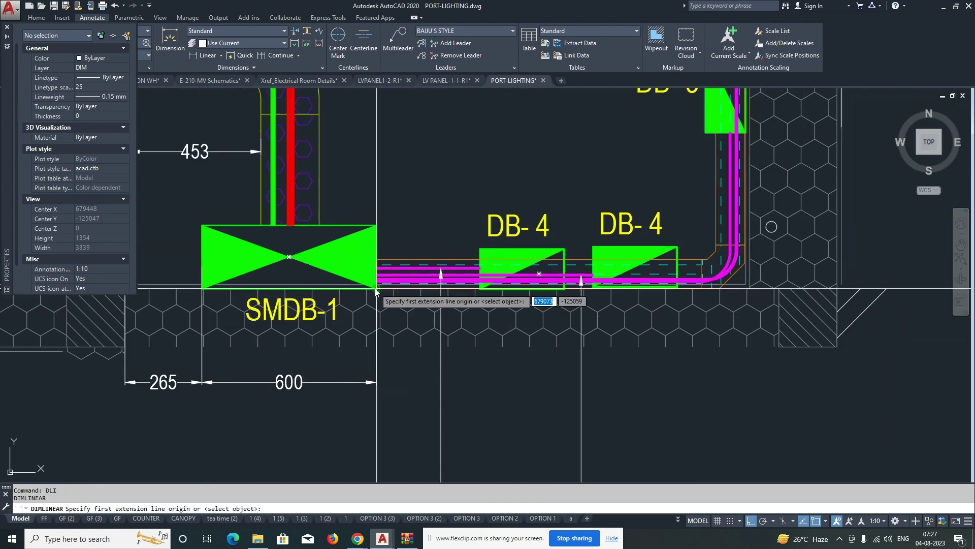
click(376, 289)
click(480, 289)
click(381, 382)
key(Escape)
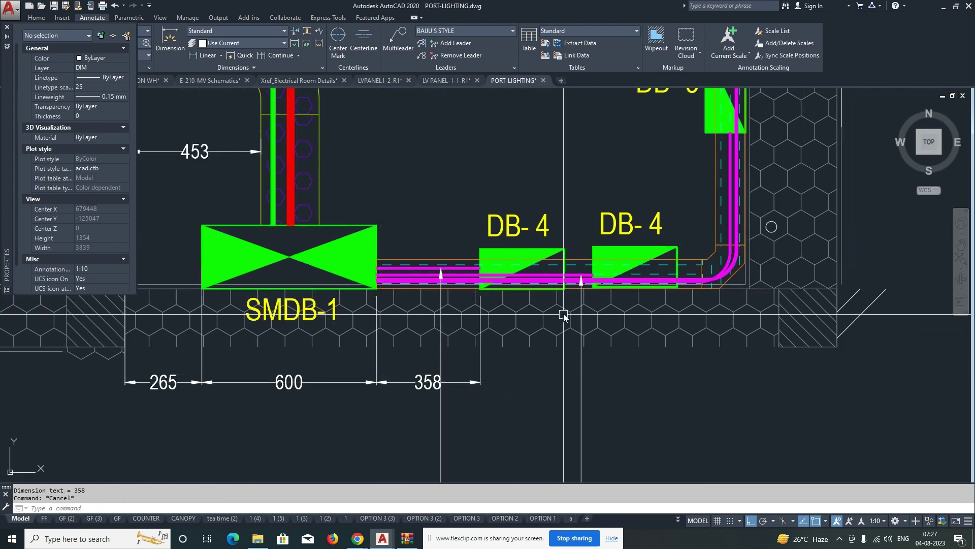
Step: Continue the horizontal dimension chain across both DB-4 panels and the gap between them to the far end of the trunking run
key(space)
click(286, 58)
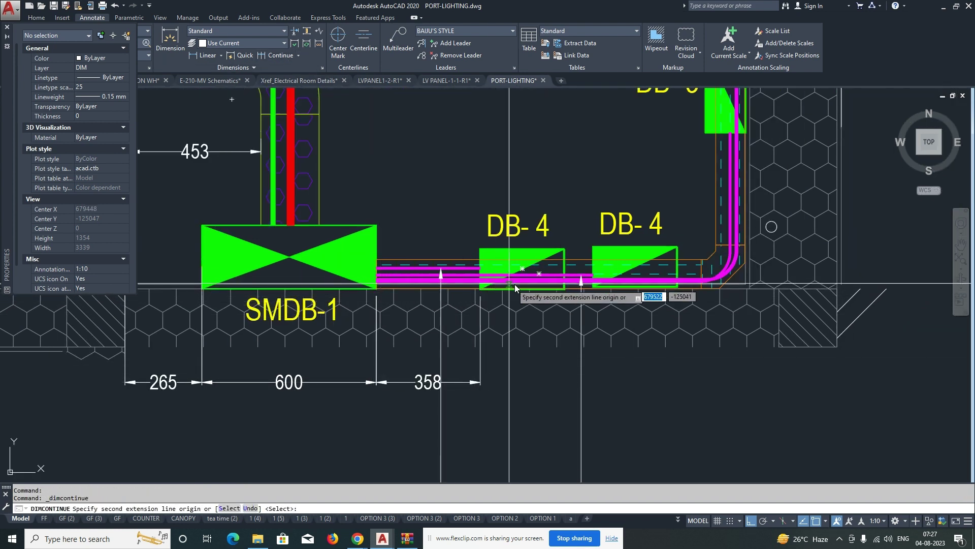
click(564, 289)
click(592, 288)
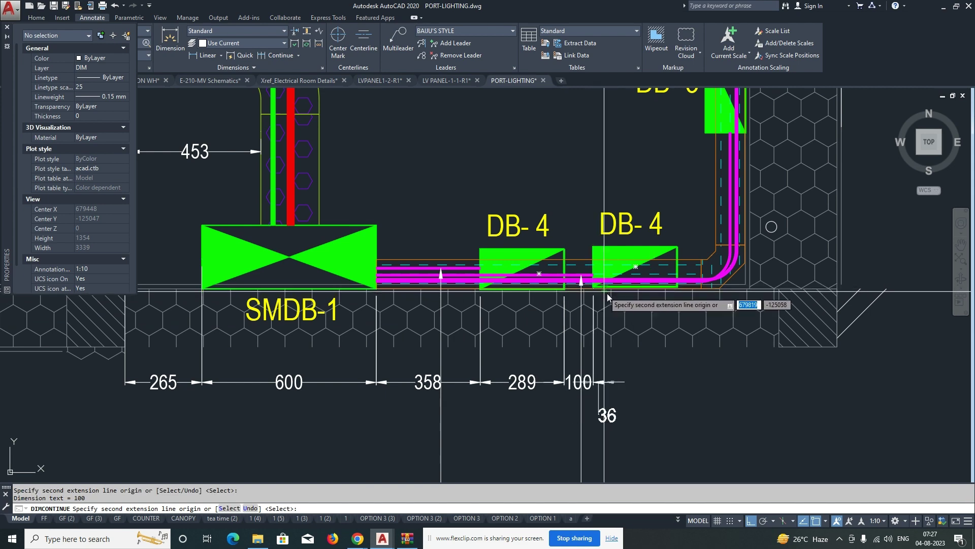
click(677, 288)
key(Escape)
Step: Add a vertical linear dimension from DB-1's upper edge to the column face above it, placed on the room side of the DB labels
scroll(484, 347, down, 5)
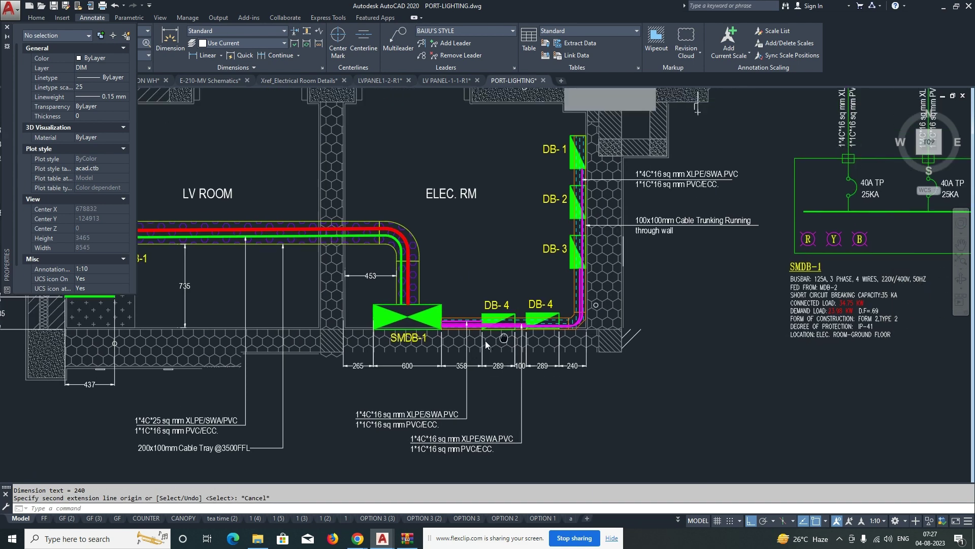
scroll(491, 269, up, 2)
key(Escape)
click(208, 57)
scroll(526, 213, up, 4)
click(550, 180)
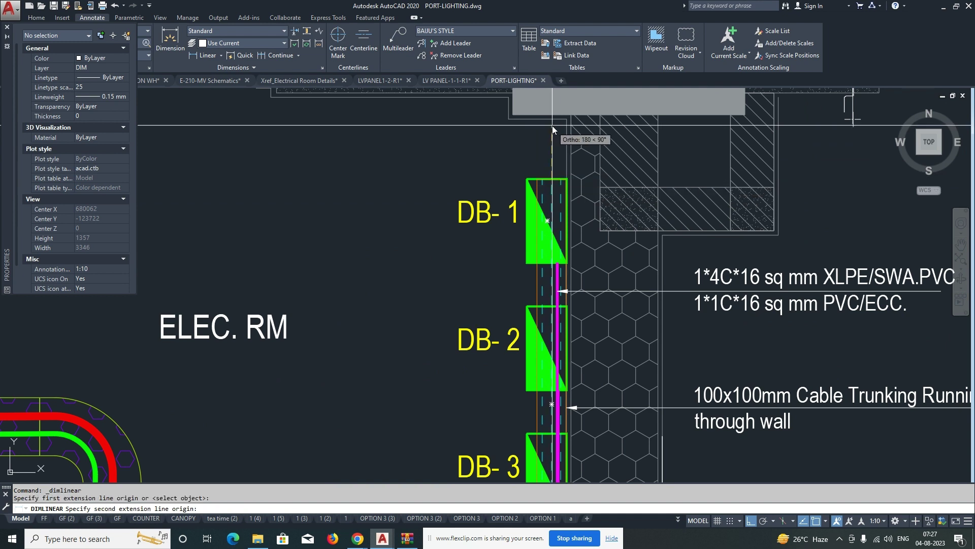
click(556, 114)
click(434, 206)
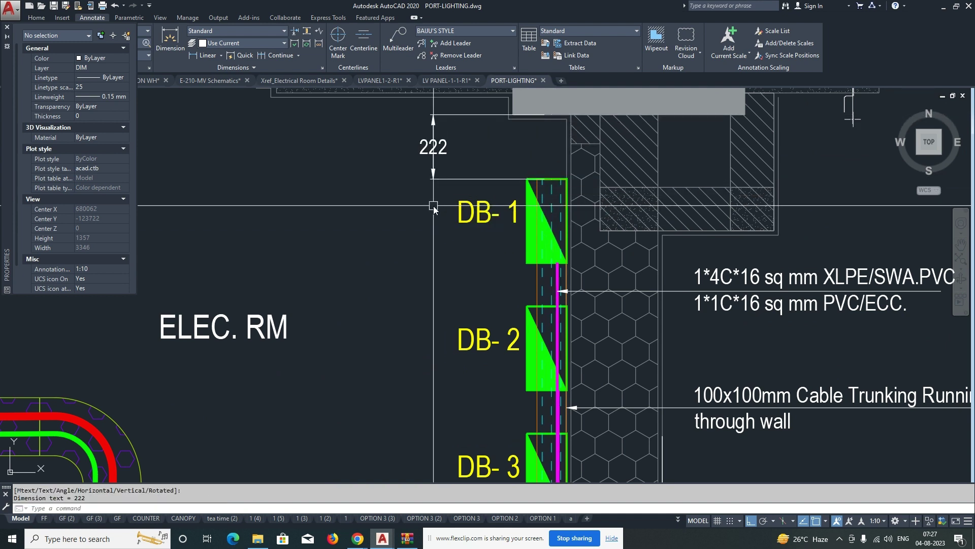
Step: Continue the vertical dimension chain down across DB-1, DB-2 and DB-3 and the gaps between them to the lower wall
click(260, 55)
click(527, 263)
click(527, 306)
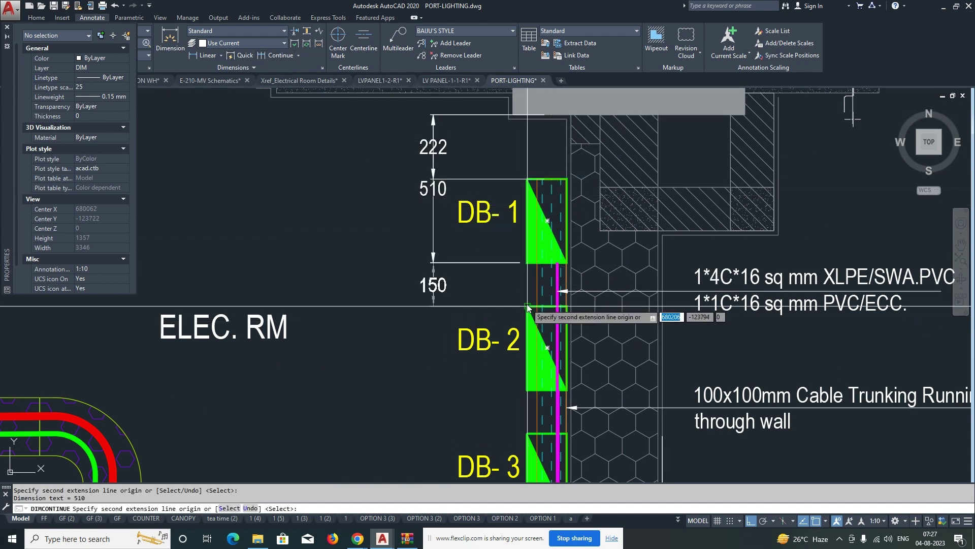
click(527, 390)
scroll(528, 388, up, 2)
click(533, 366)
scroll(529, 215, down, 2)
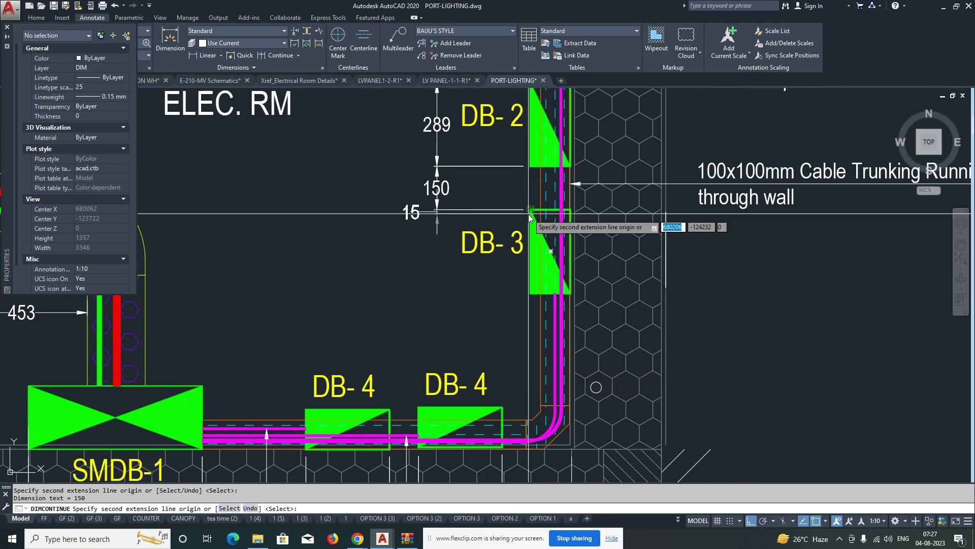
click(530, 294)
scroll(530, 389, up, 3)
click(529, 385)
key(Escape)
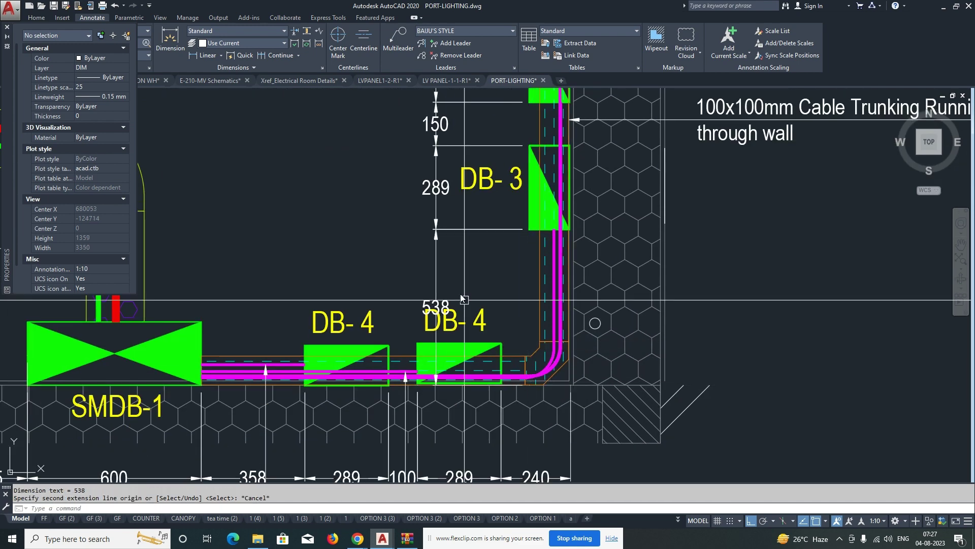
Step: Stretch the vertical dimension chain beside DB-1 to DB-3 horizontally about 94 units away from the panel labels
scroll(457, 278, down, 2)
text(s)
key(space)
click(459, 272)
click(440, 117)
key(space)
click(431, 204)
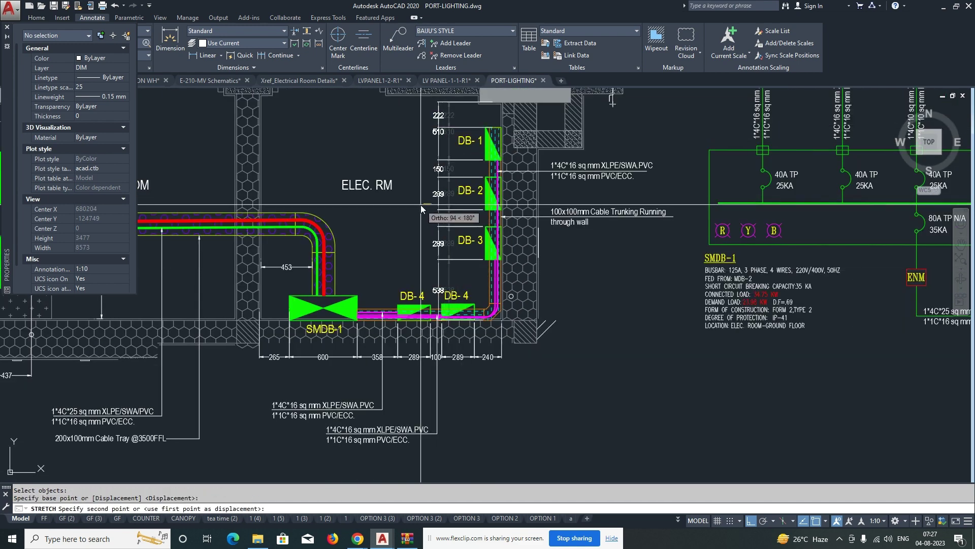
click(420, 205)
scroll(543, 296, down, 2)
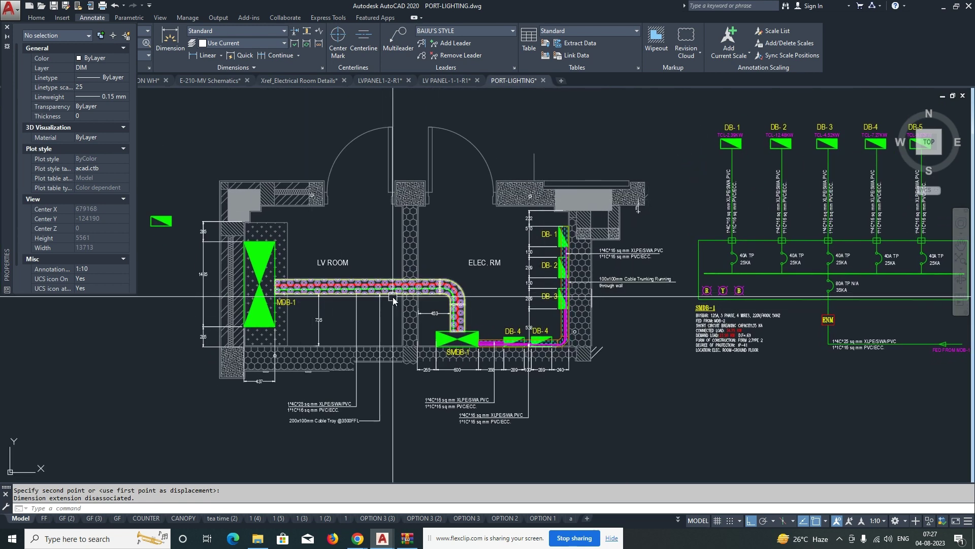
middle_drag(393, 299, 400, 281)
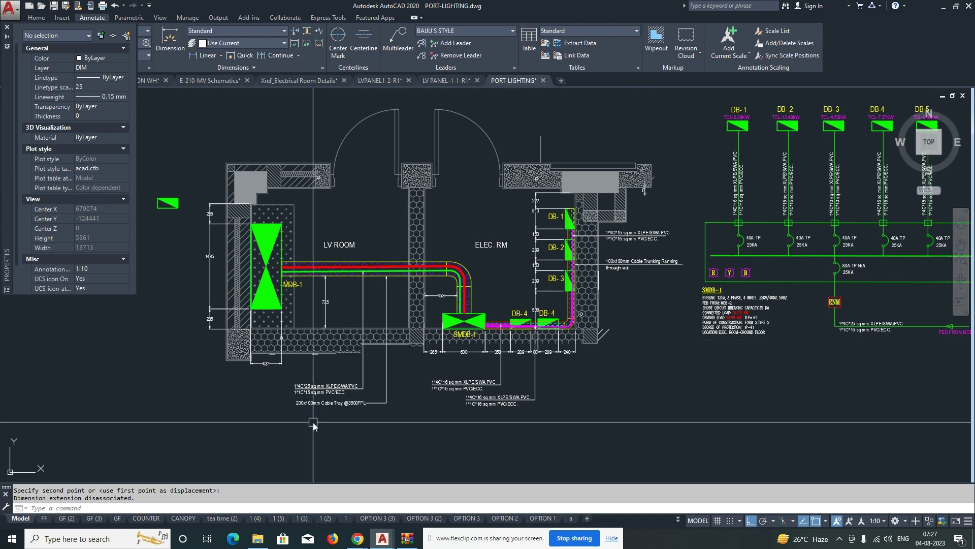
mouse_move(647, 378)
middle_down()
mouse_move(527, 381)
mouse_move(606, 385)
middle_up()
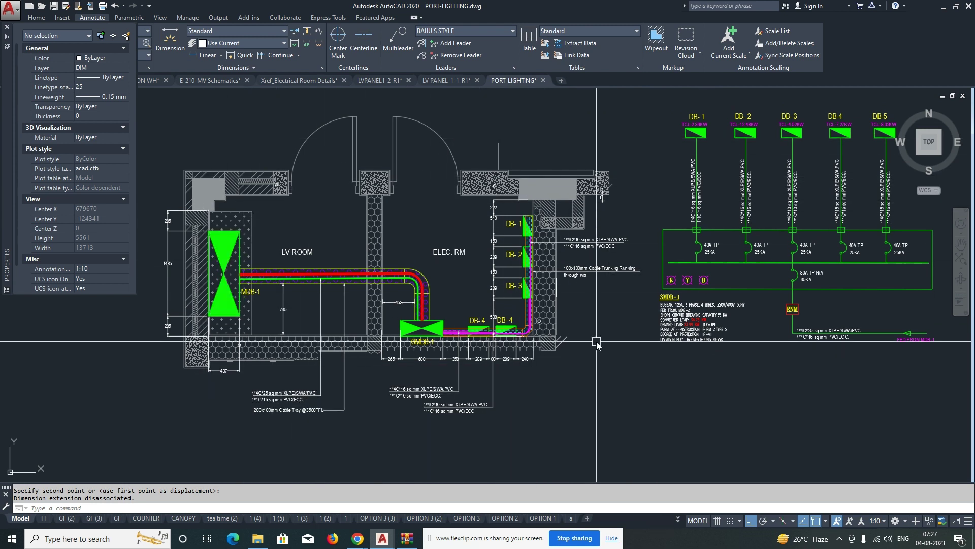
middle_drag(597, 343, 381, 375)
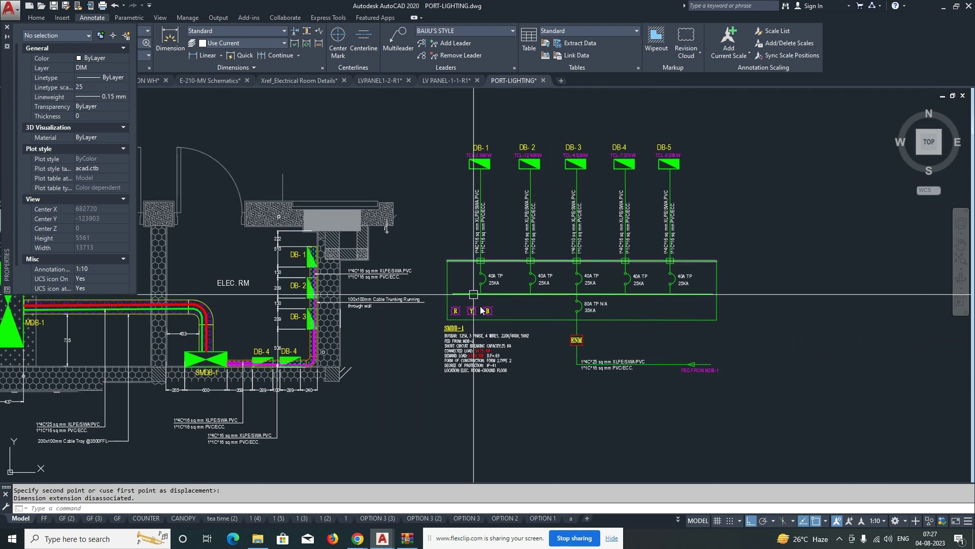